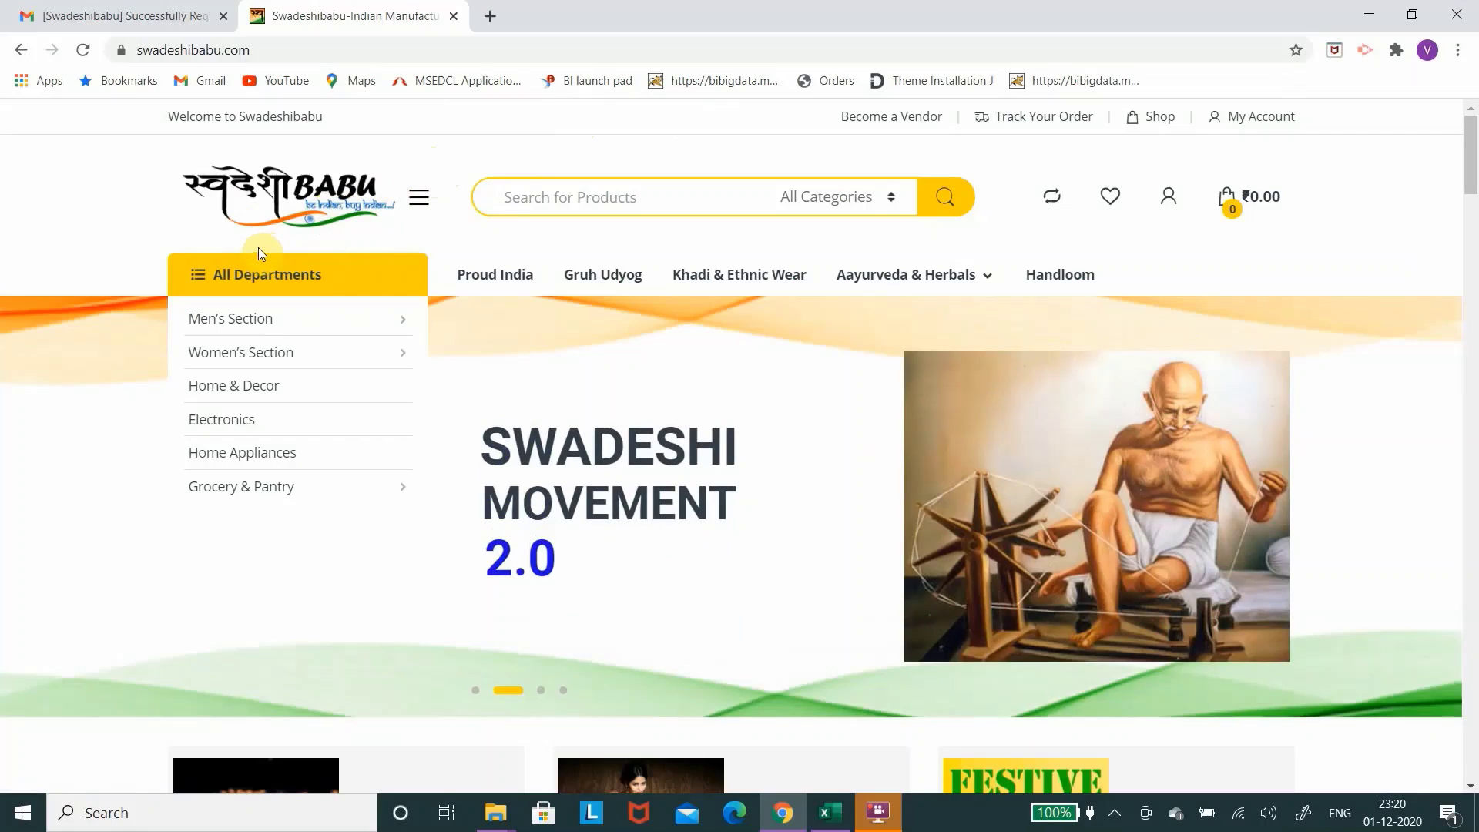
Follow the dashboard link in the vendor registration e-mail in Gmail and log in to Swadeshibabu with the prefilled credentials.
click(125, 18)
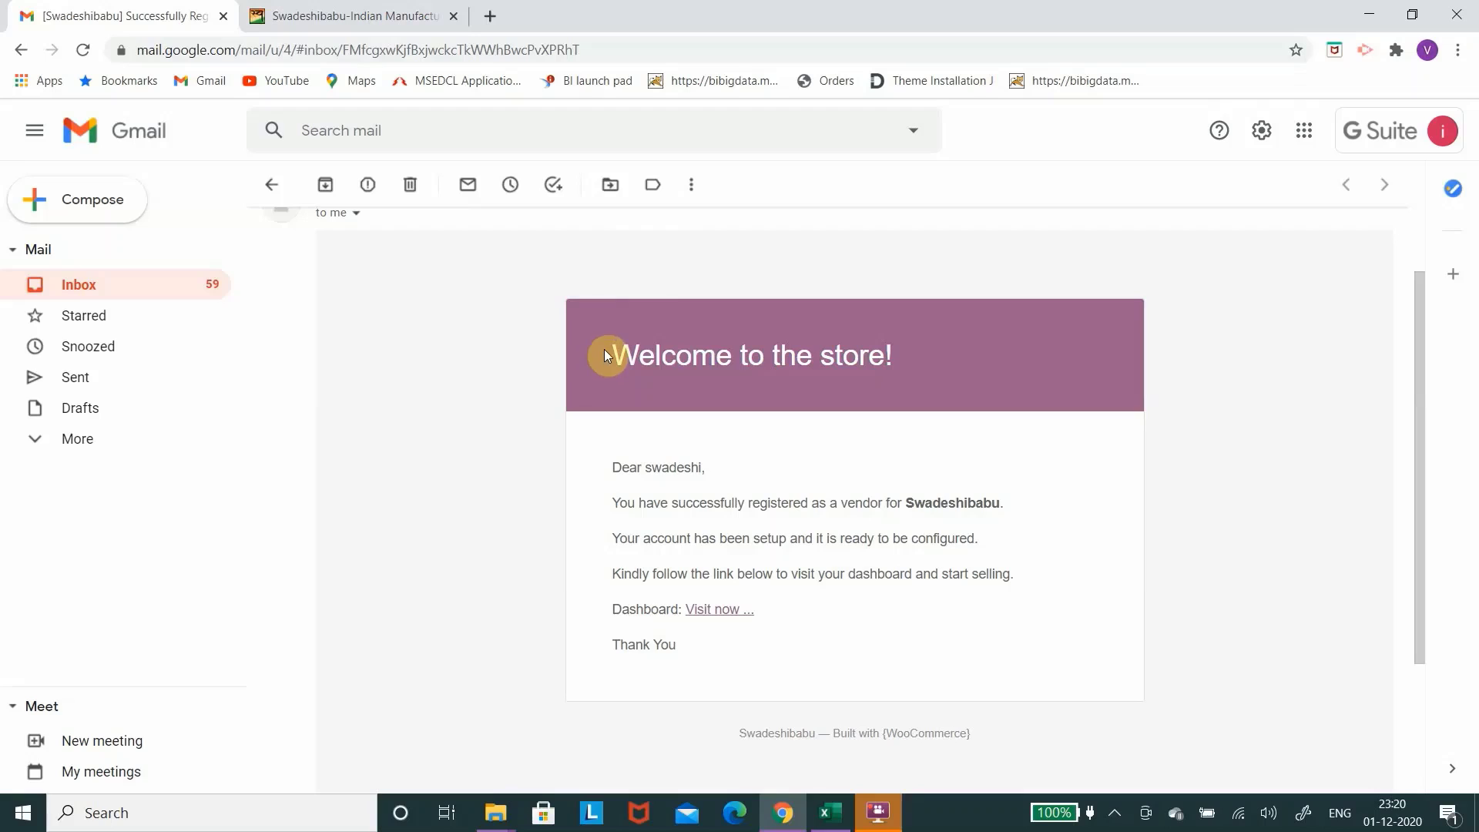
drag(606, 355, 958, 380)
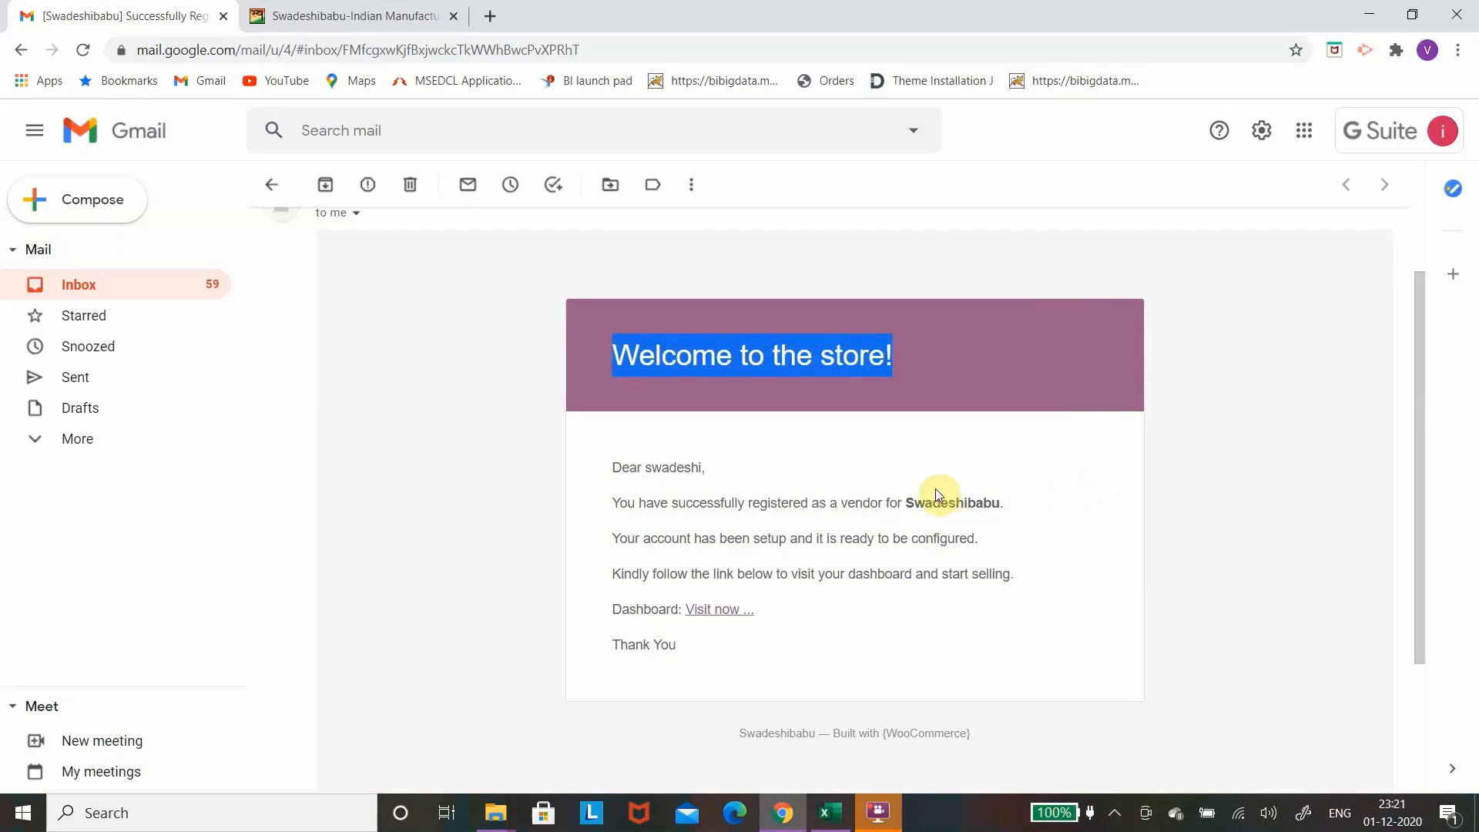
scroll(626, 462, up, 2)
scroll(903, 320, down, 2)
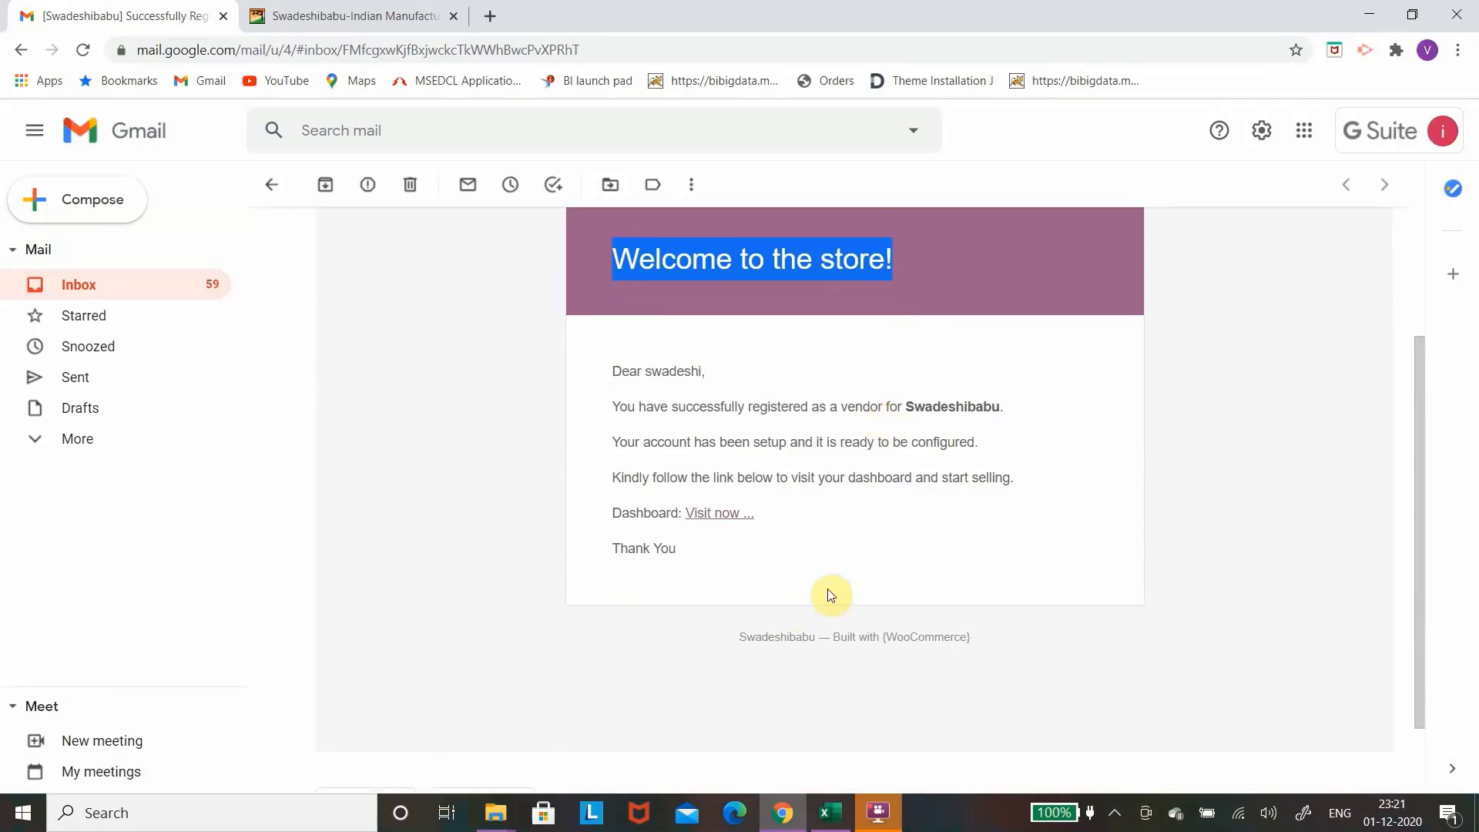
click(721, 516)
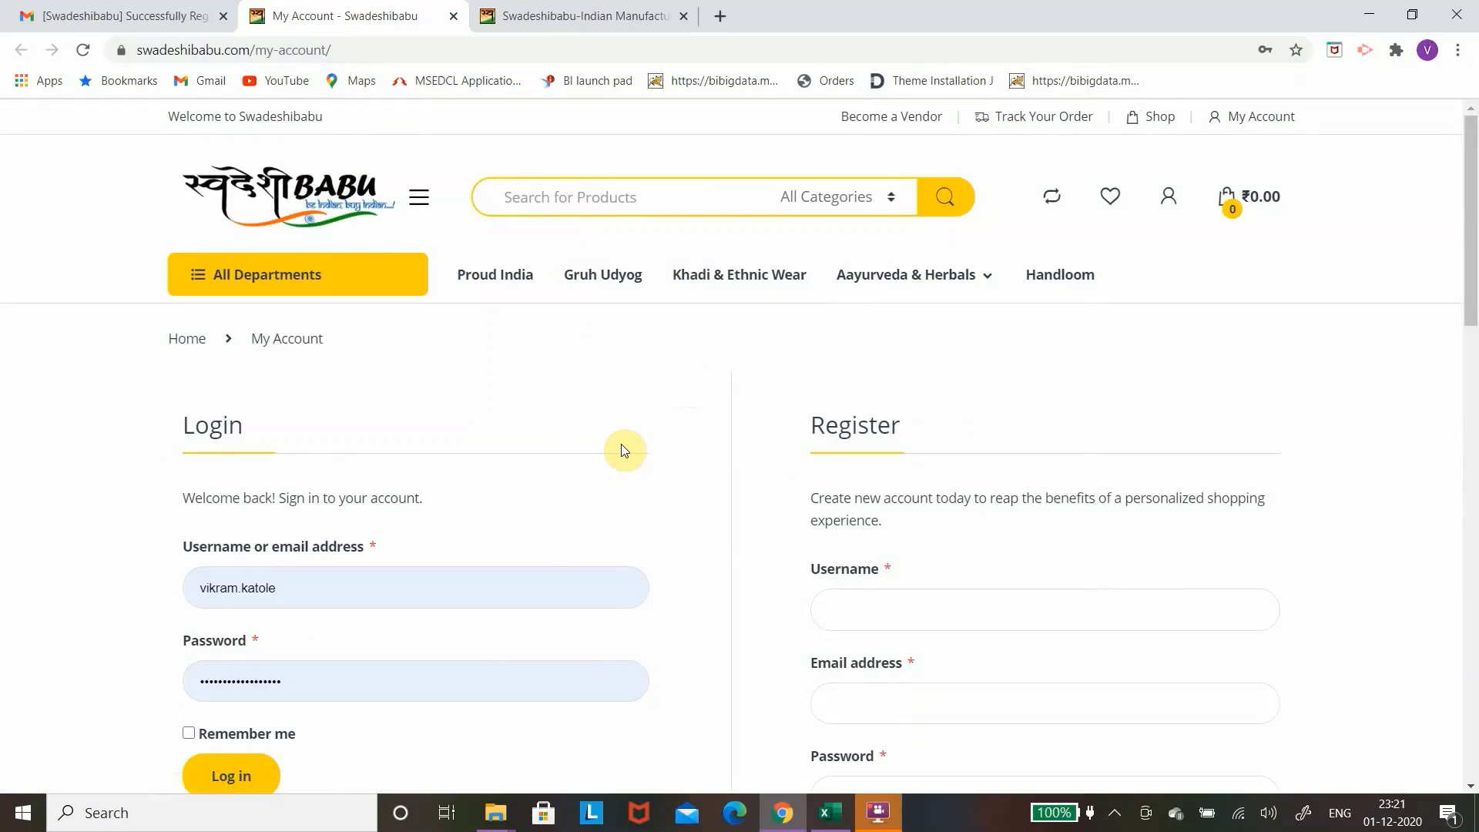
scroll(624, 449, down, 1)
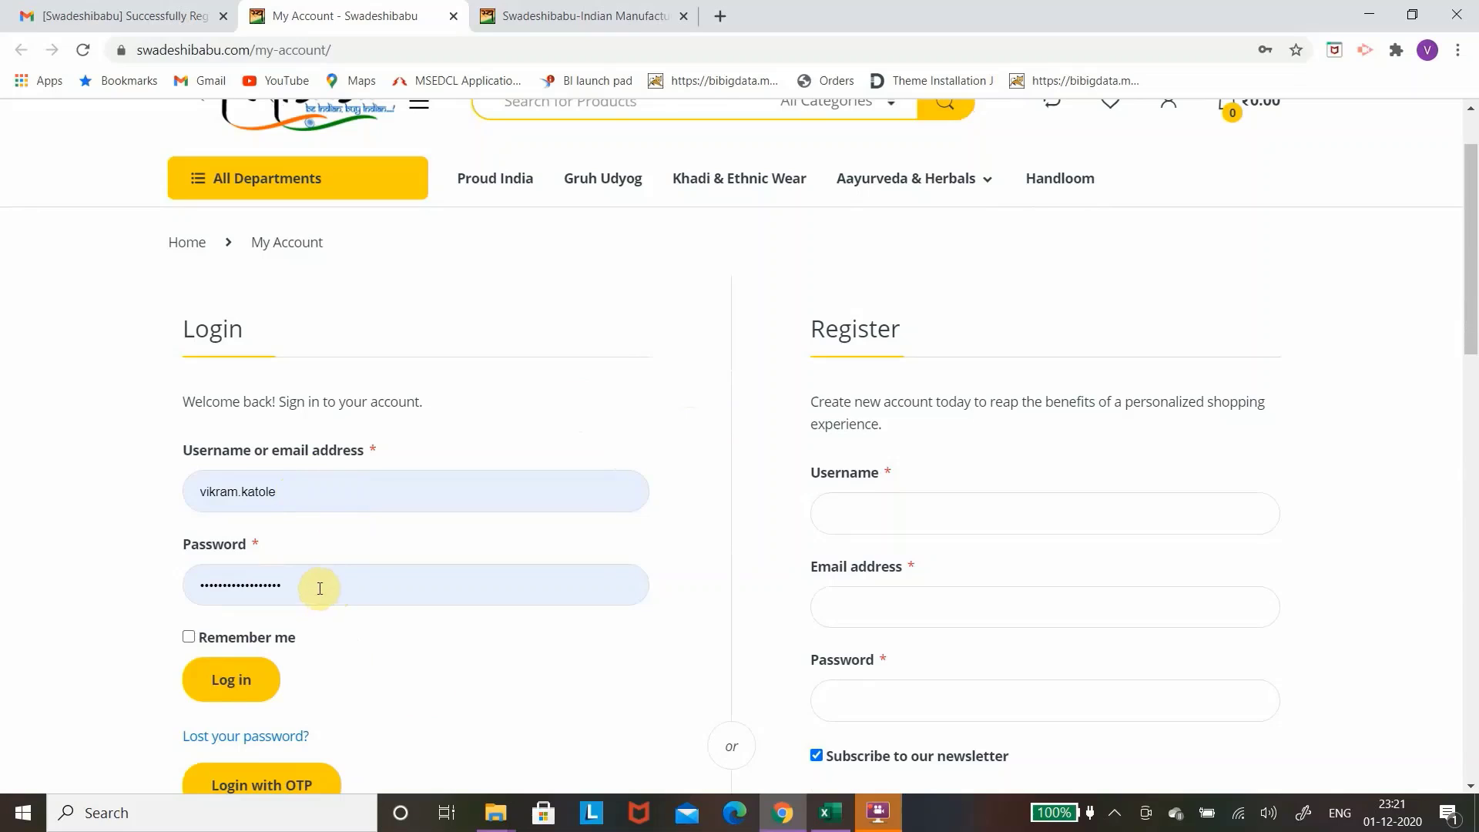
click(262, 691)
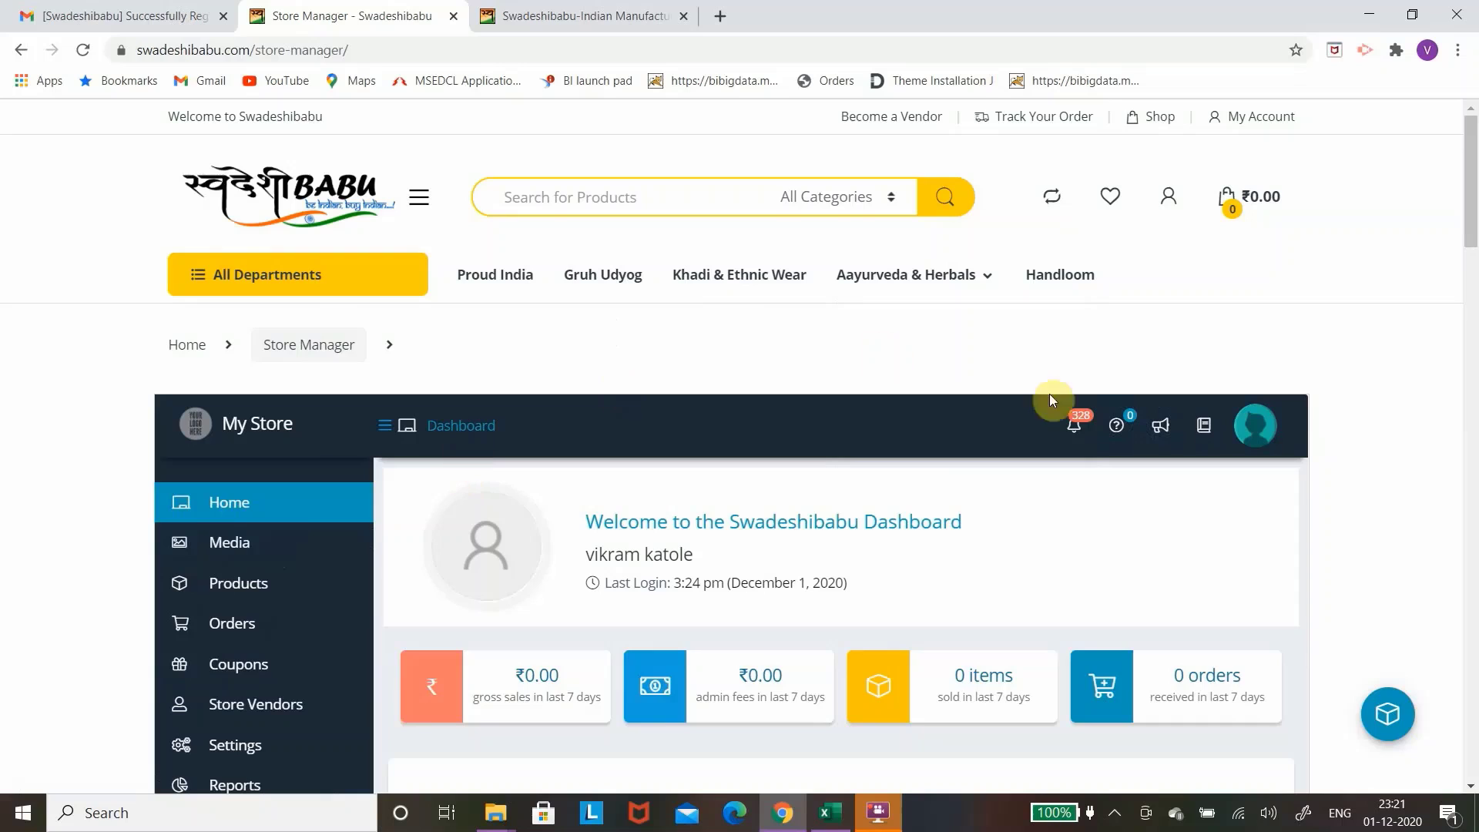
Examine the store dashboard's navigation entries, sales figures, analytics, notifications, inquiries and store stats.
scroll(1056, 531, down, 1)
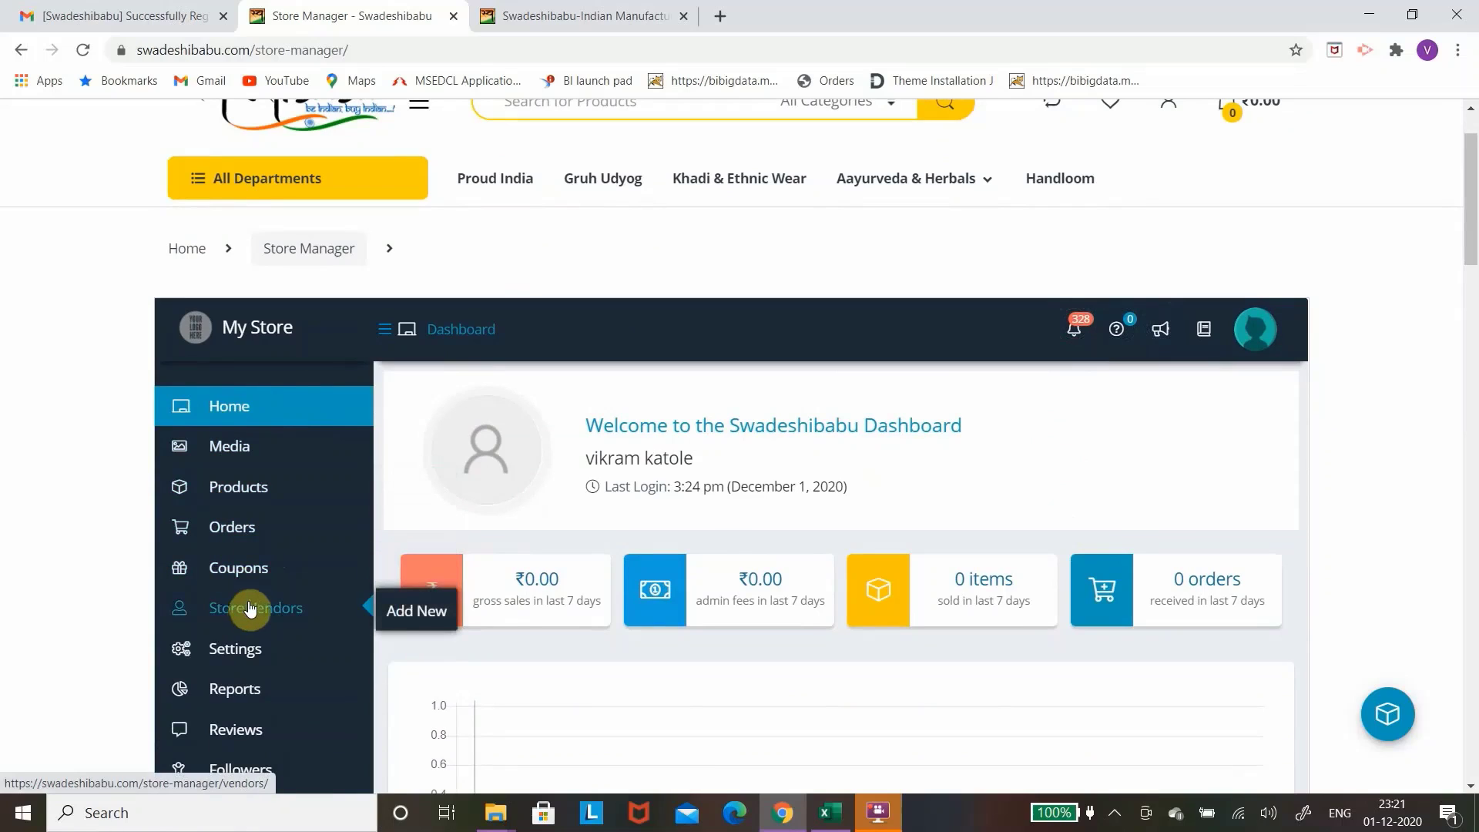
scroll(255, 733, down, 4)
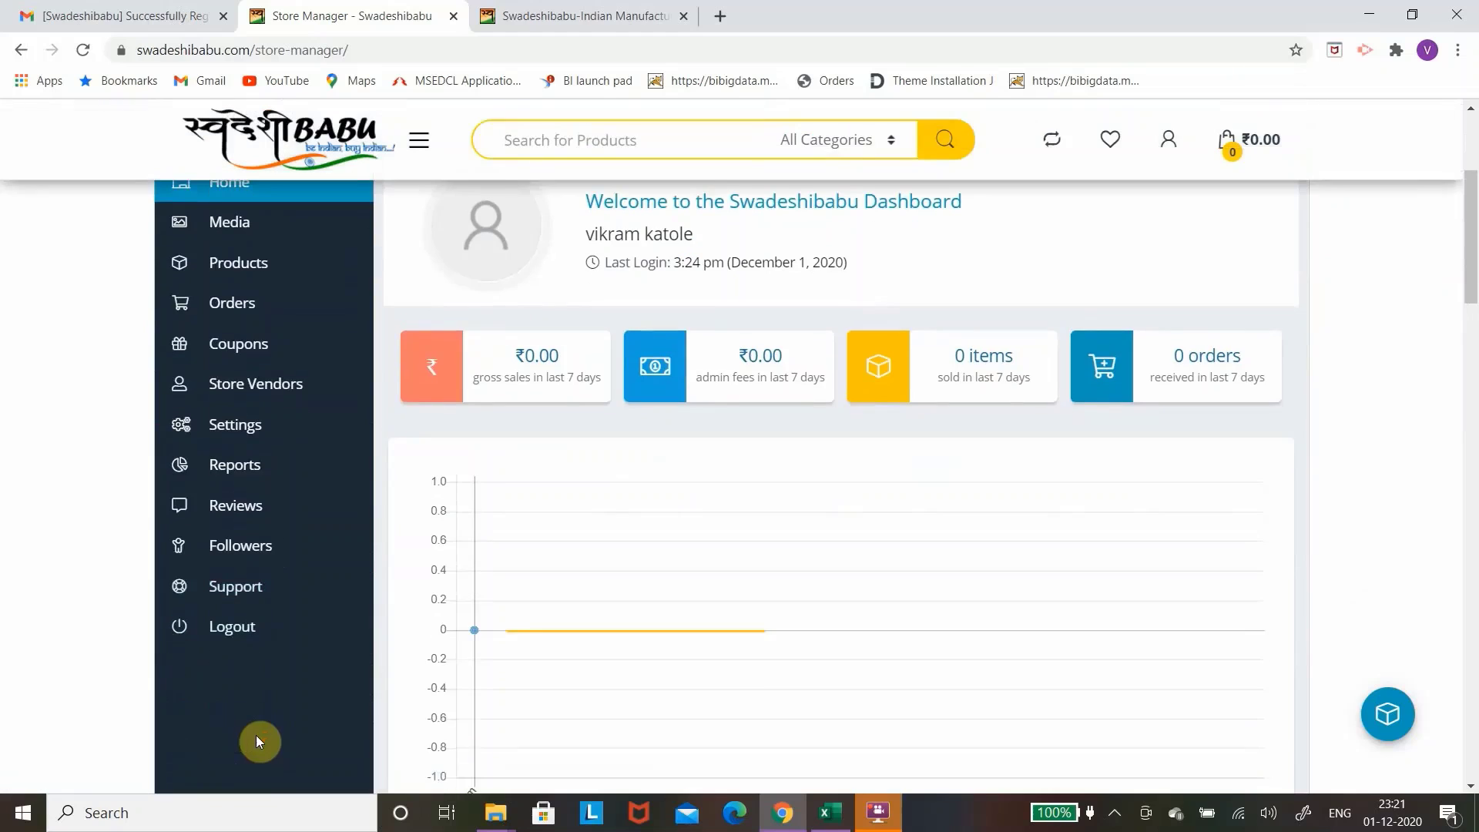
scroll(785, 594, down, 5)
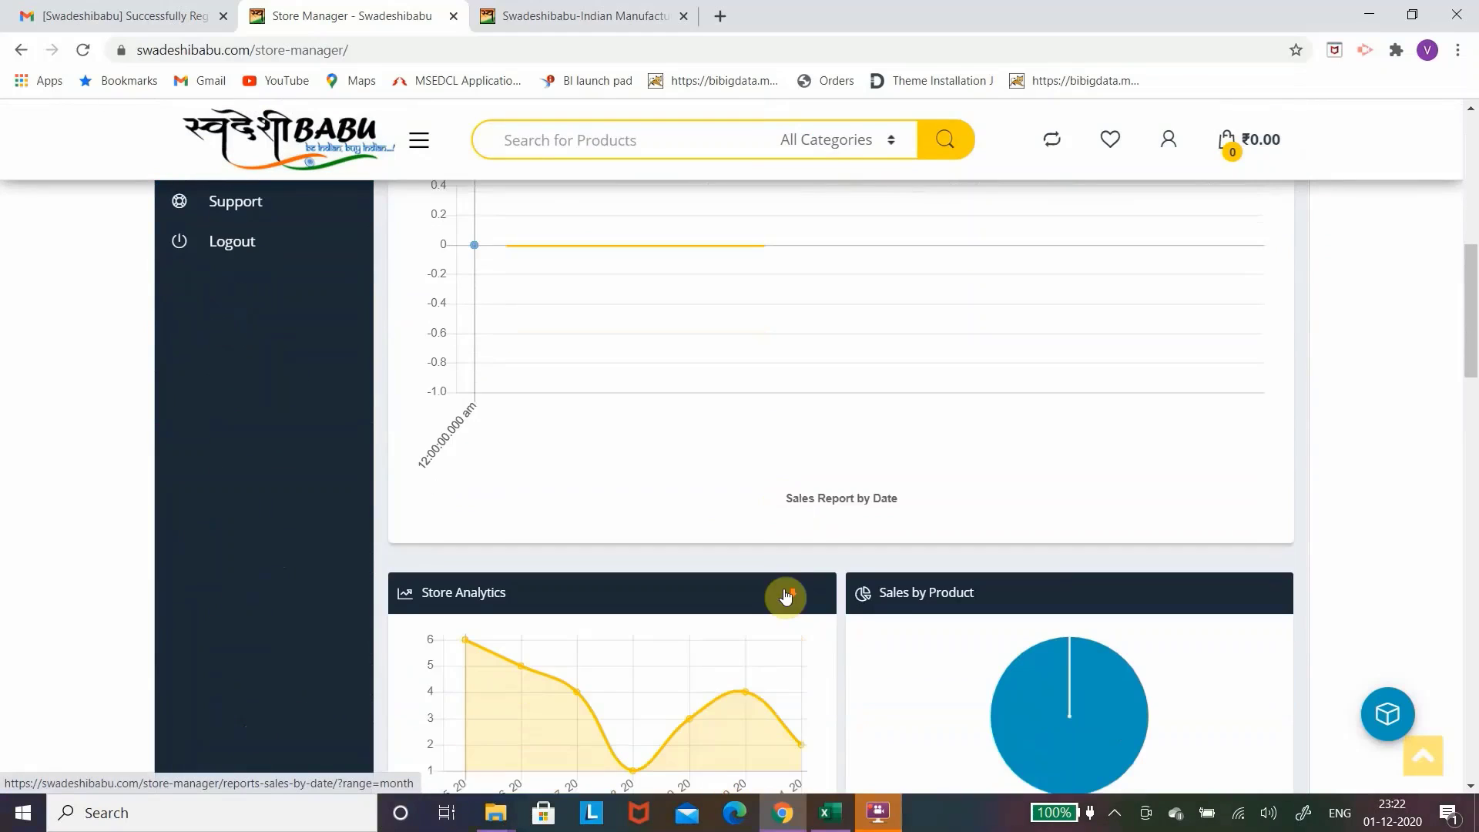
scroll(786, 595, down, 9)
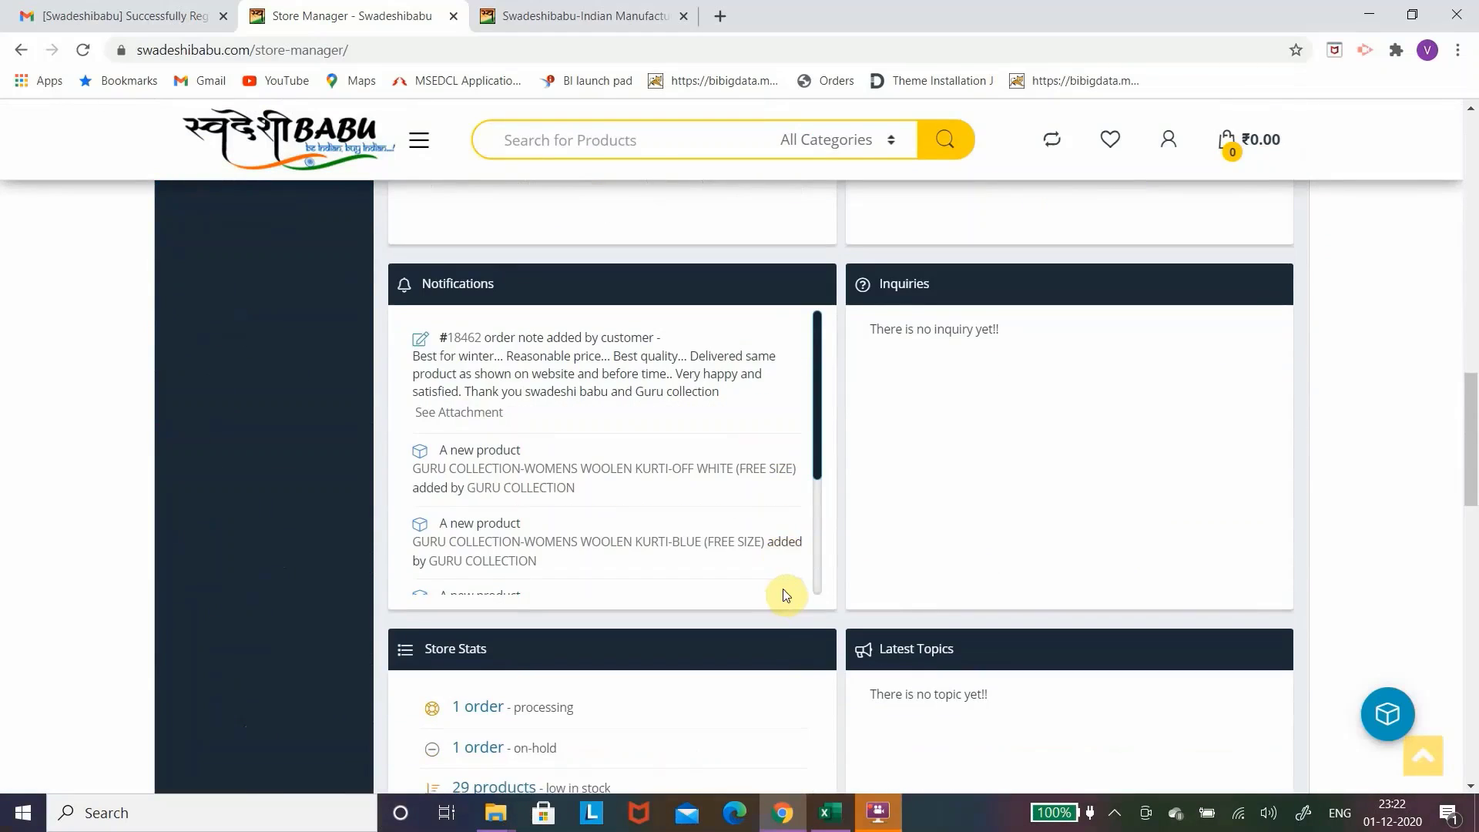
scroll(784, 592, down, 2)
scroll(957, 534, down, 5)
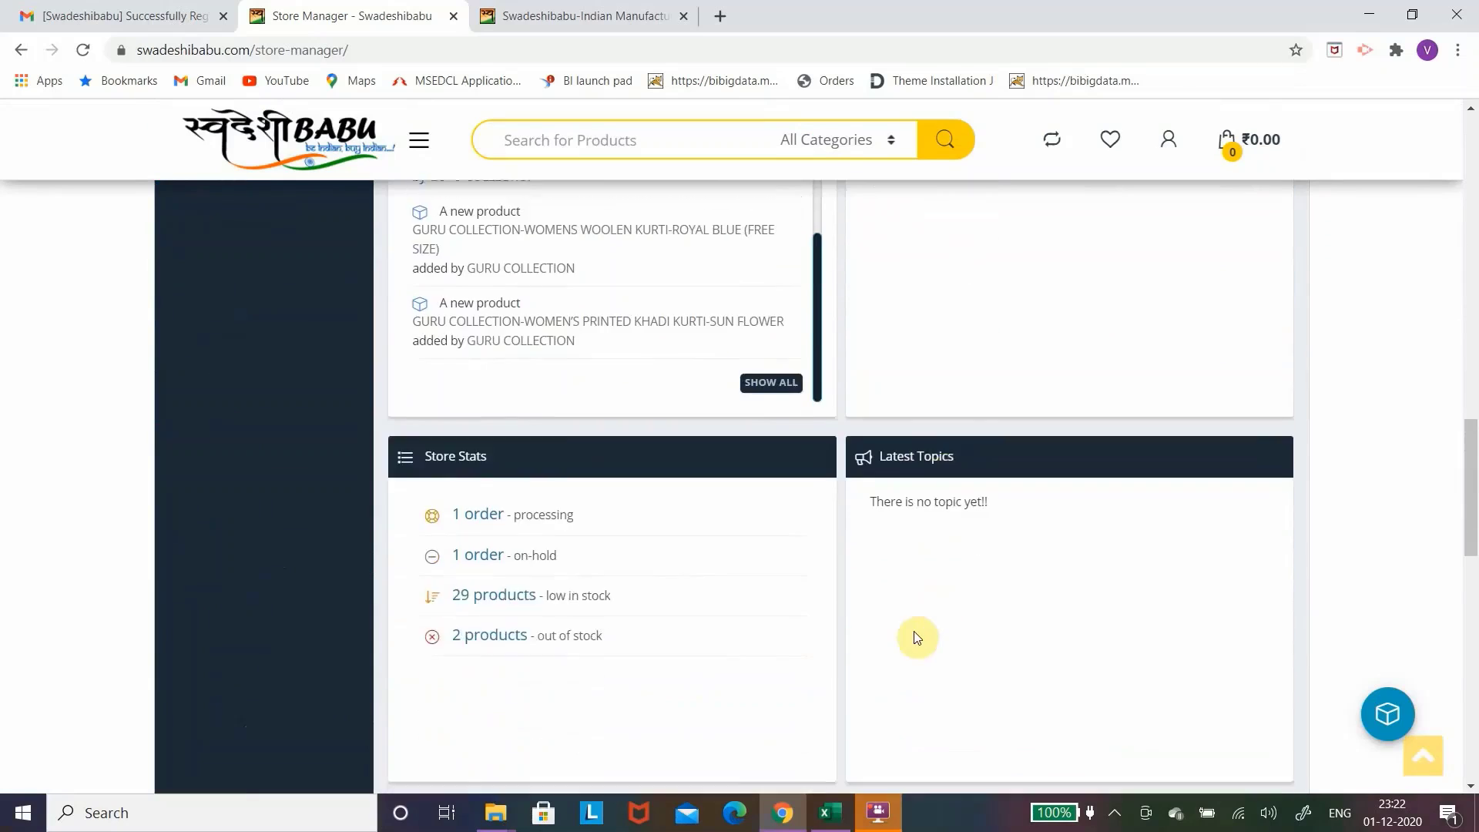
scroll(915, 636, up, 9)
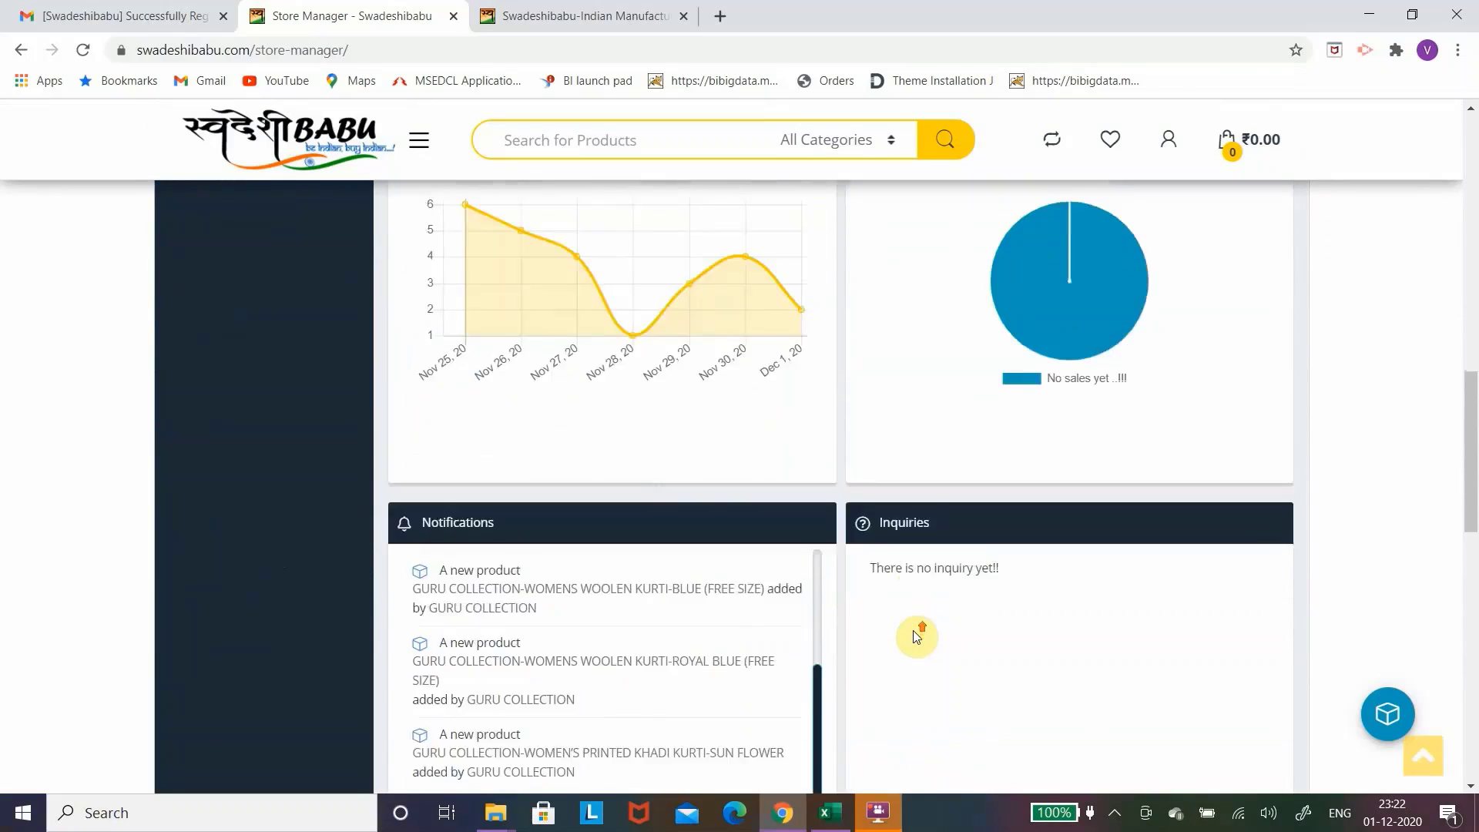
scroll(916, 636, up, 7)
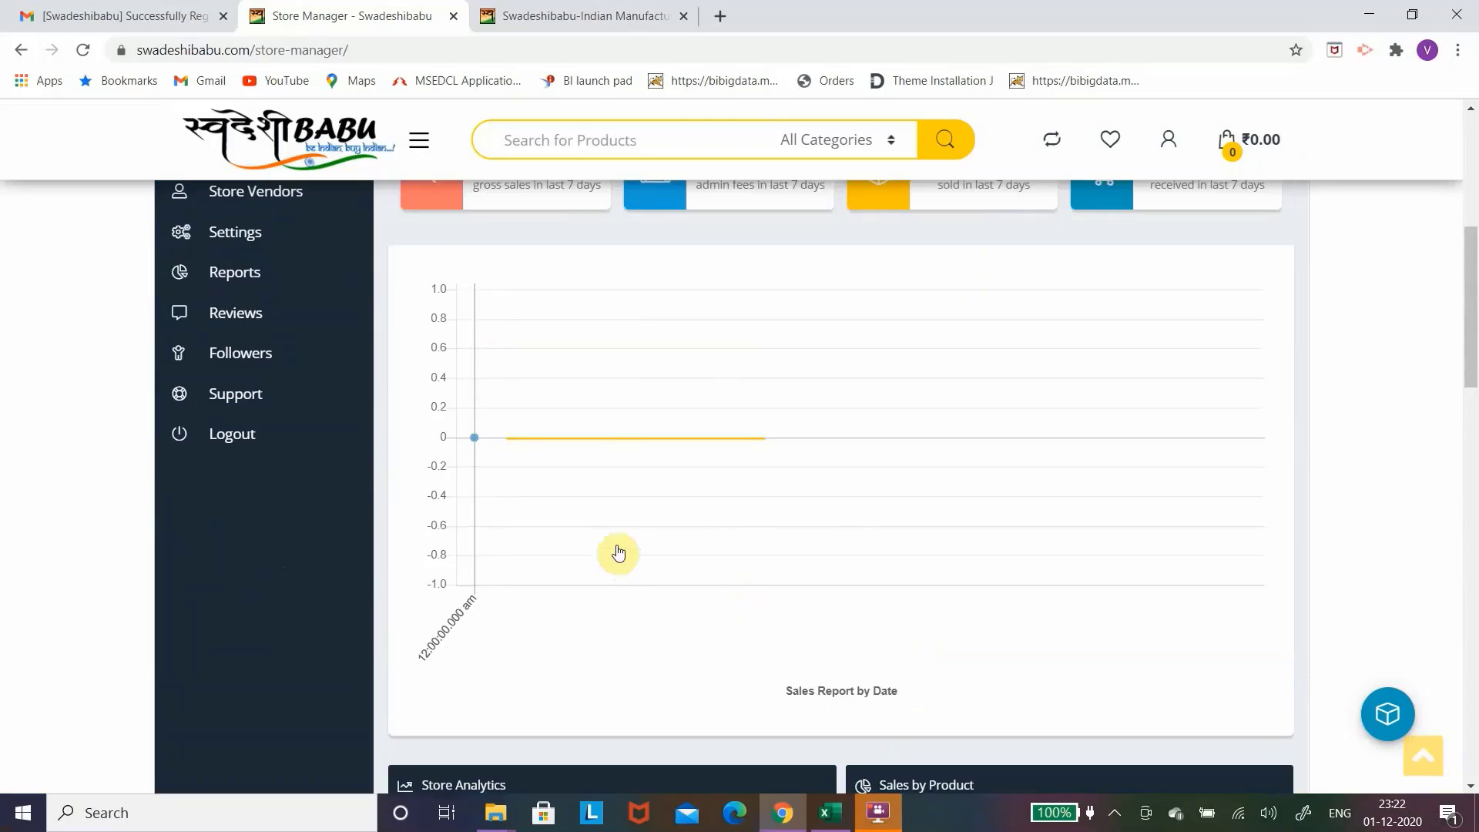
scroll(845, 555, up, 5)
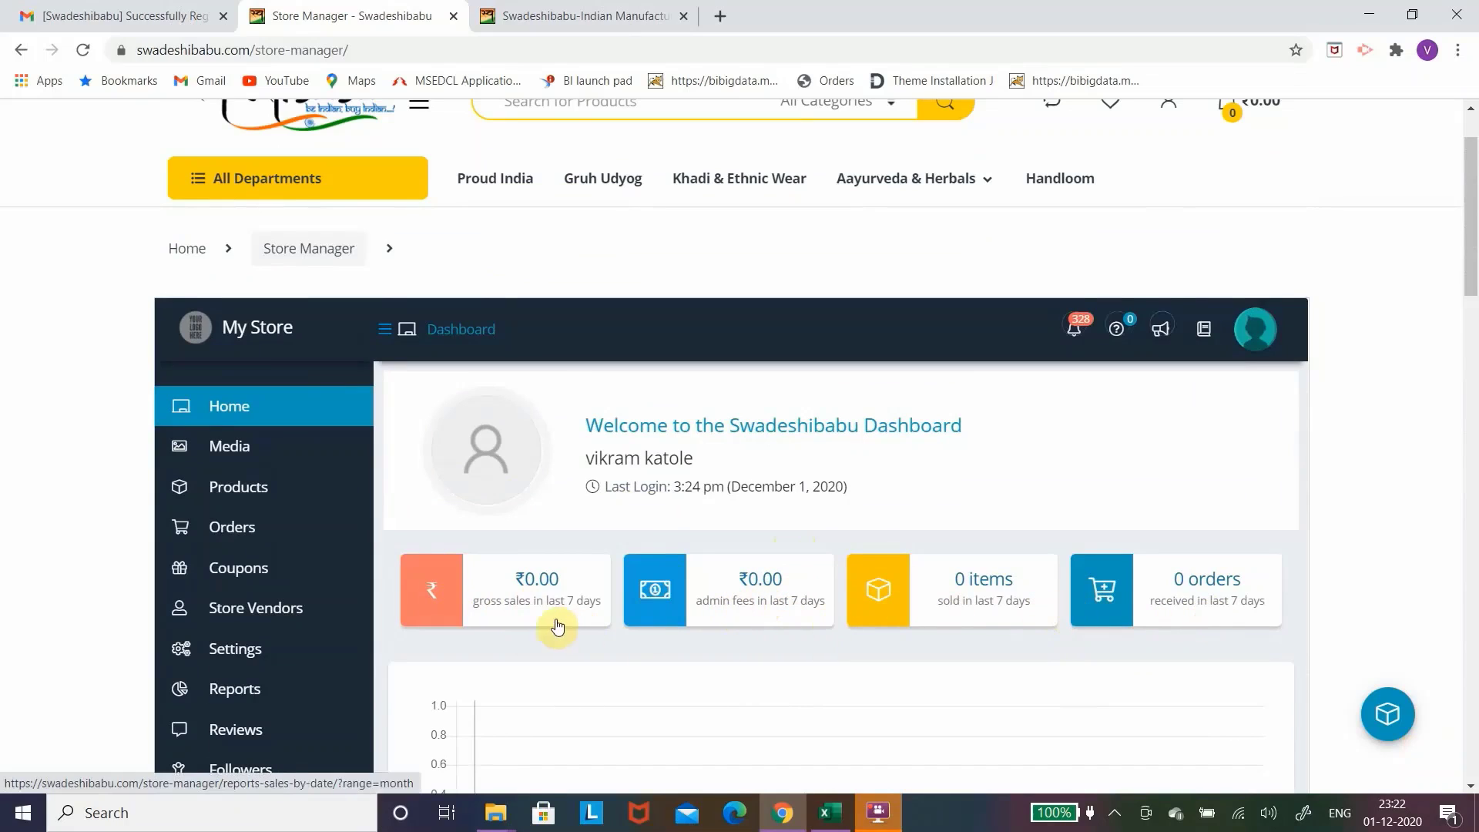
Open the form for adding a new product to the store.
mouse_move(285, 496)
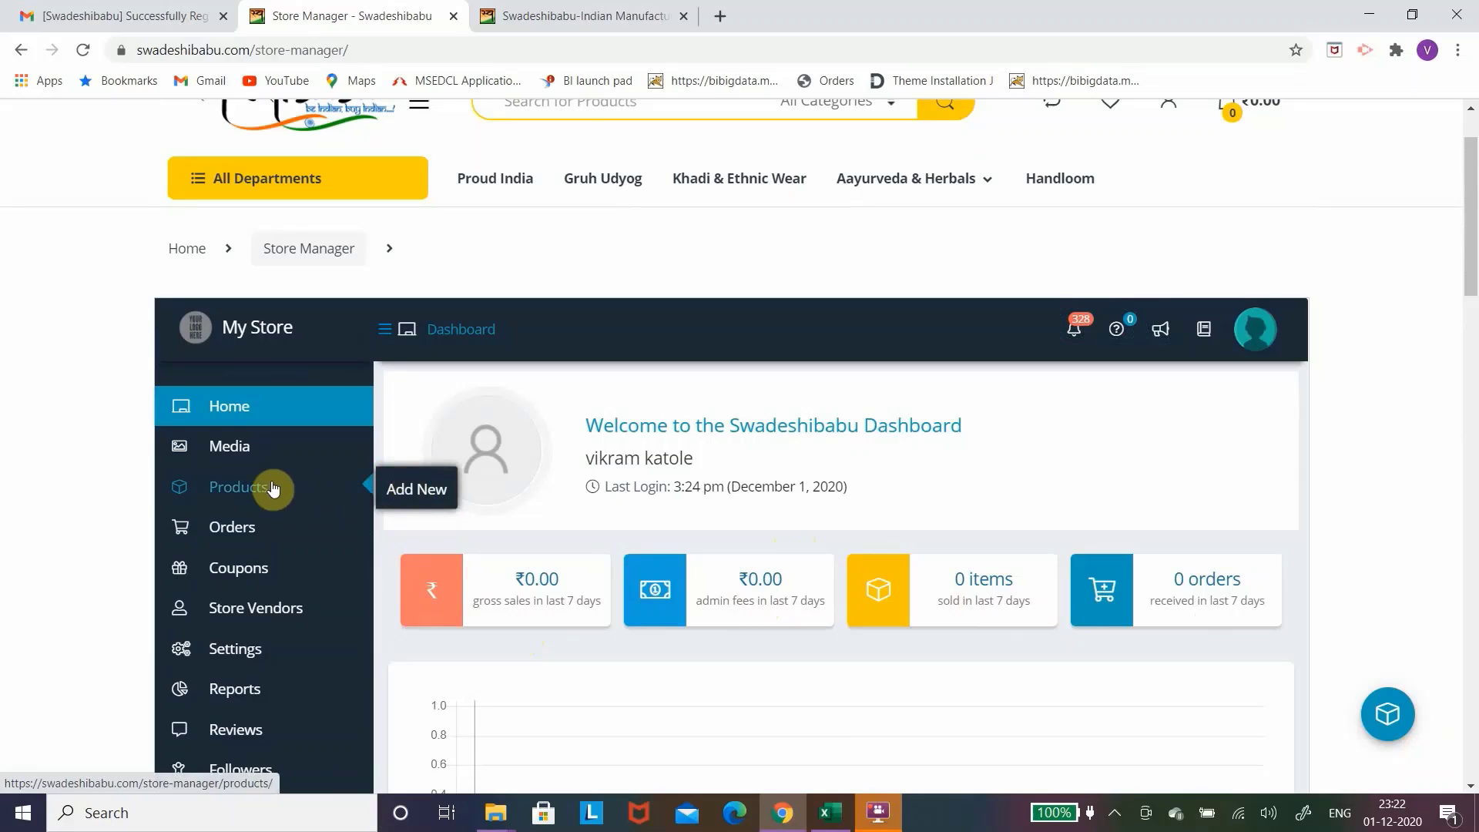
click(424, 495)
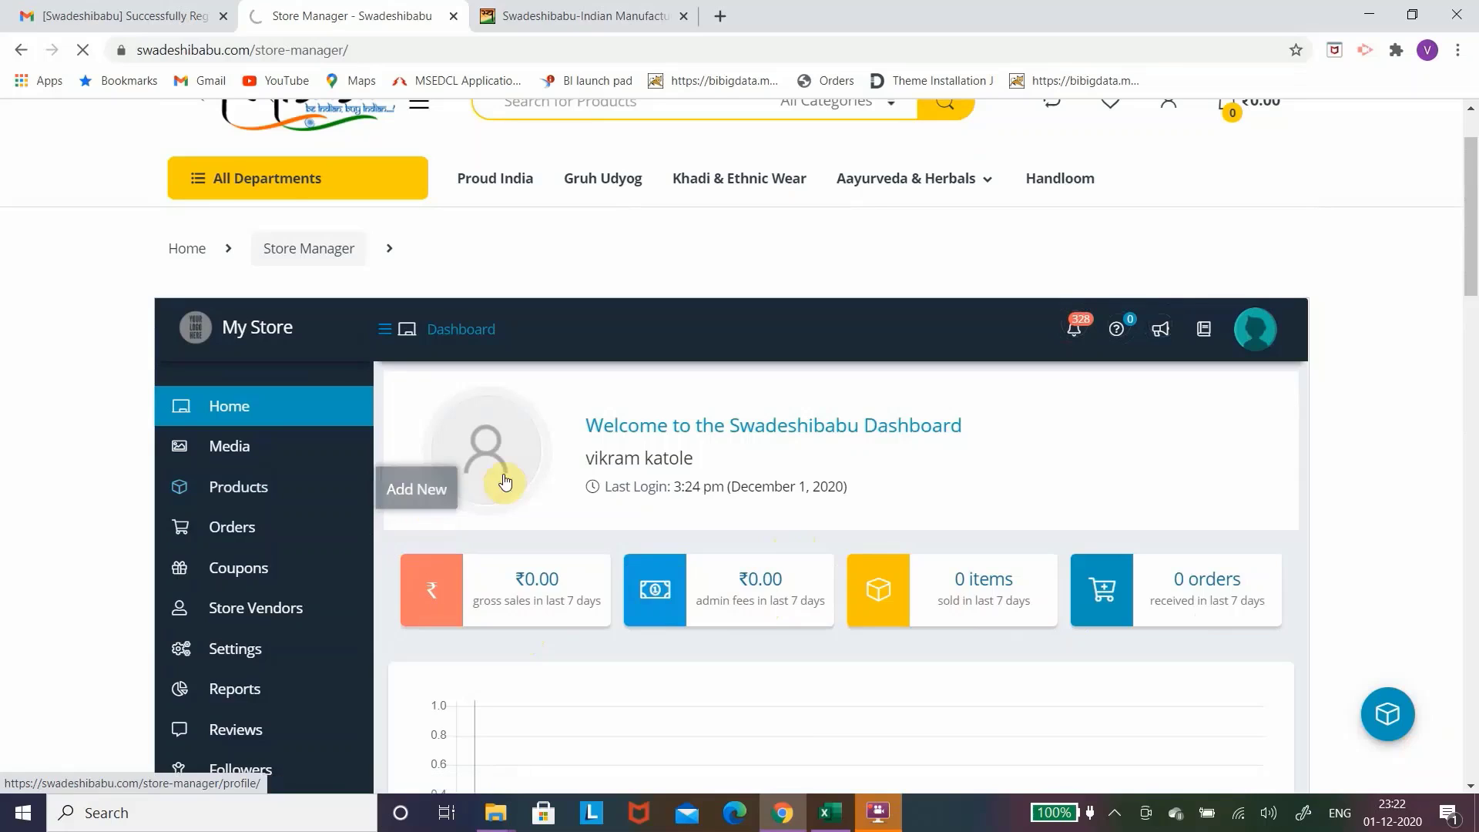
click(408, 499)
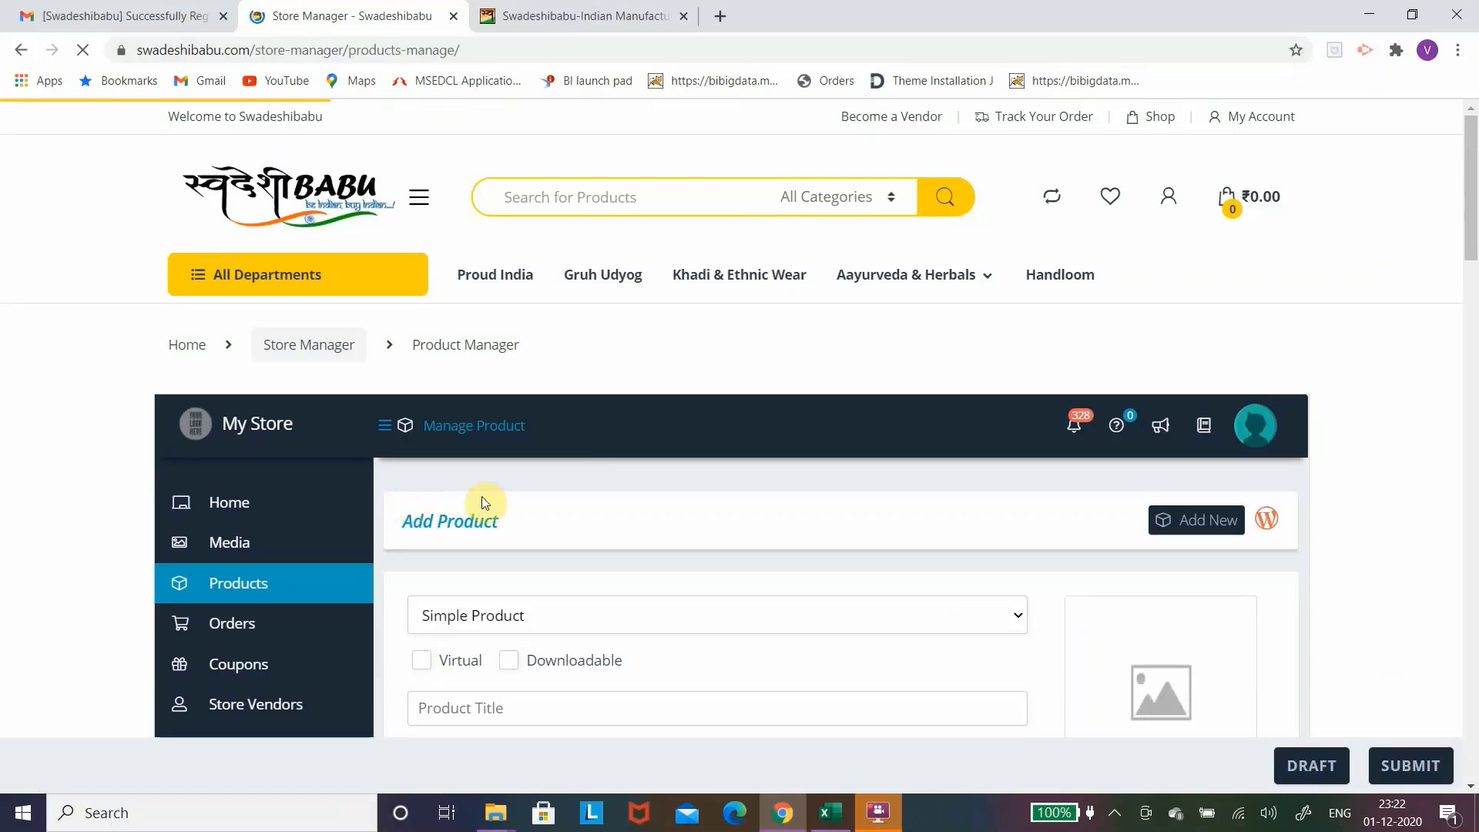
Look over the new product form and choose Simple Product as the product type.
scroll(644, 467, down, 3)
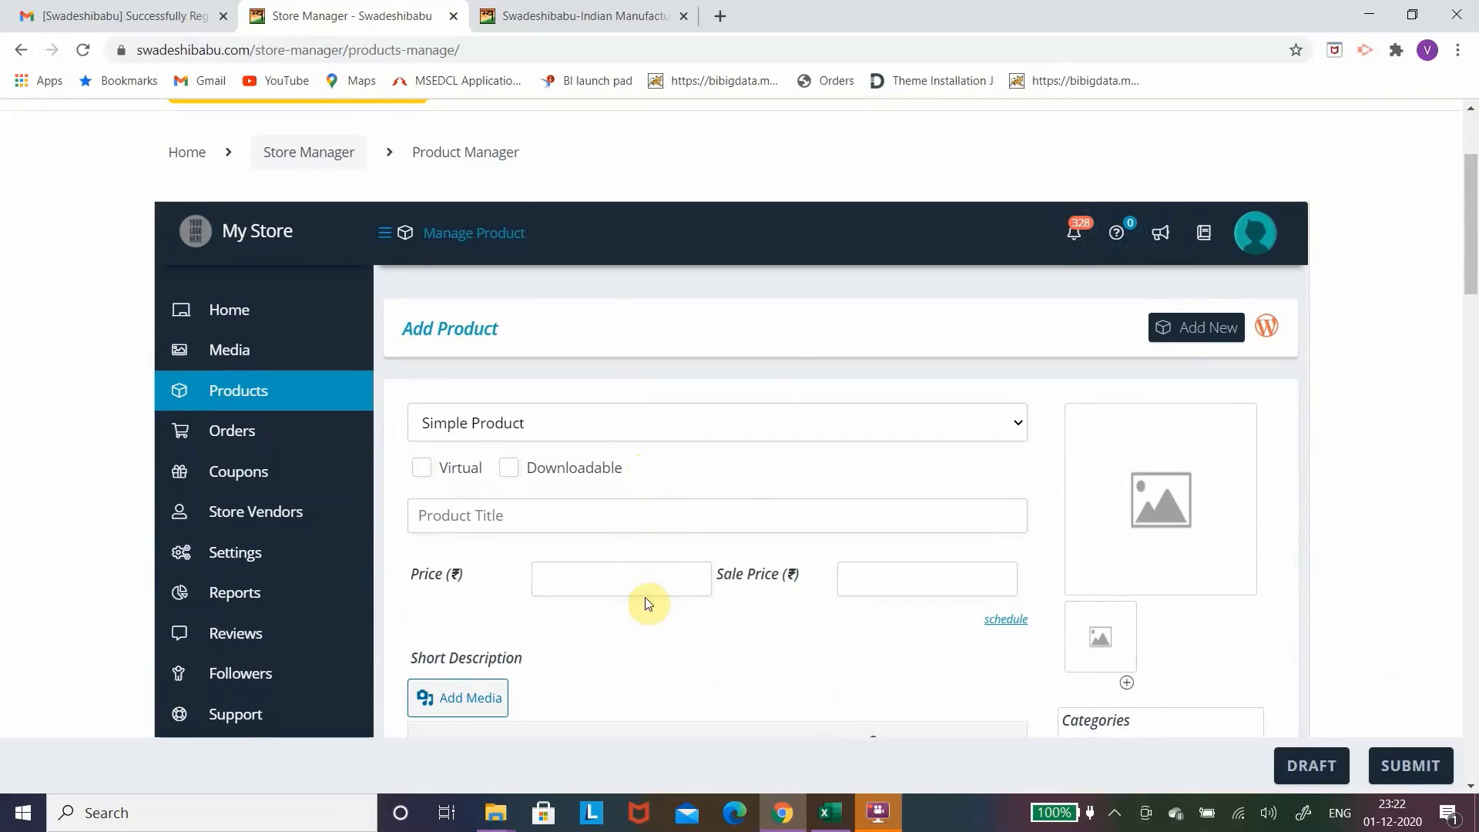
scroll(644, 516, down, 3)
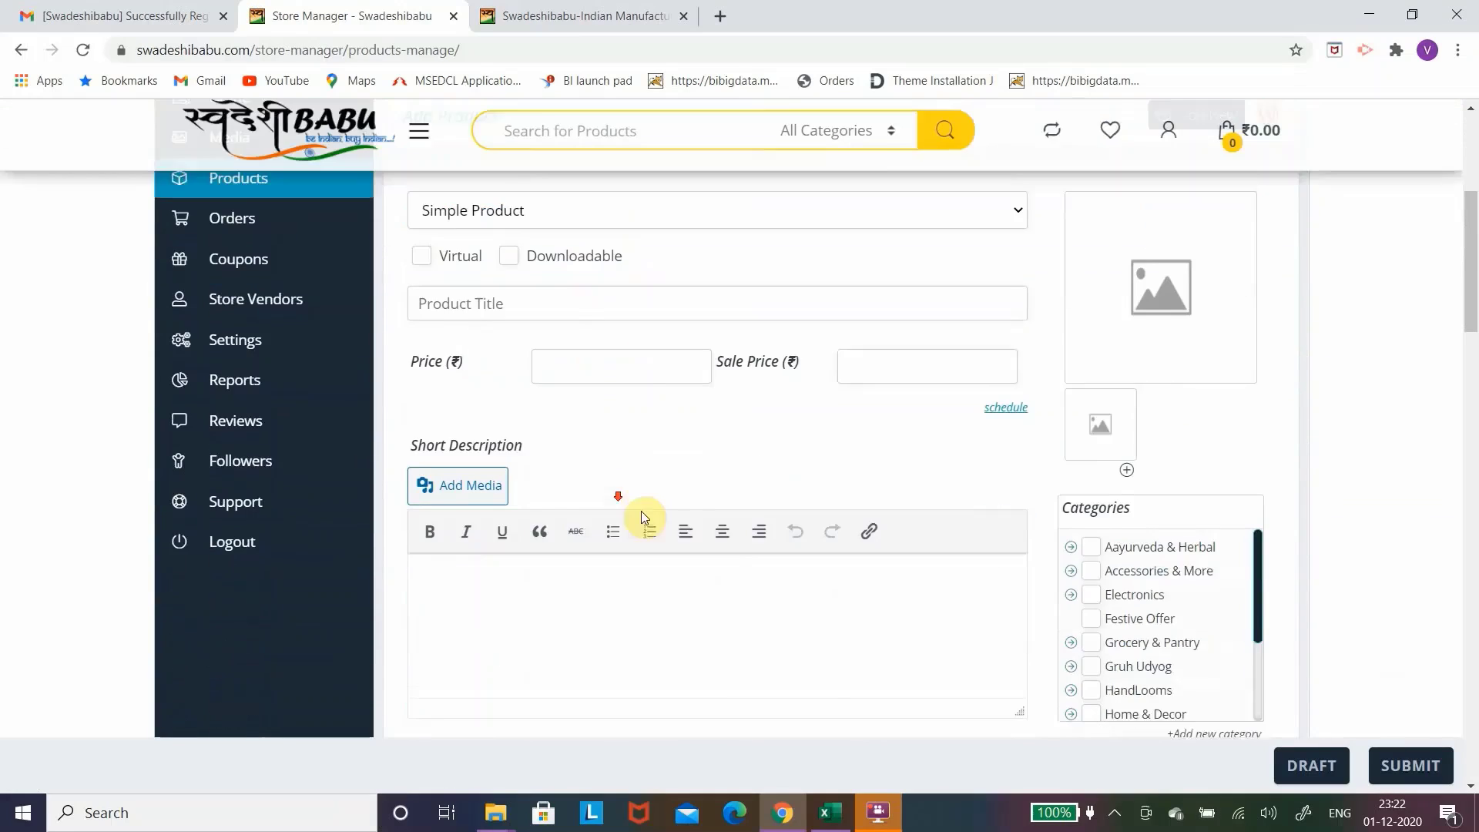
scroll(627, 555, down, 7)
scroll(632, 556, up, 6)
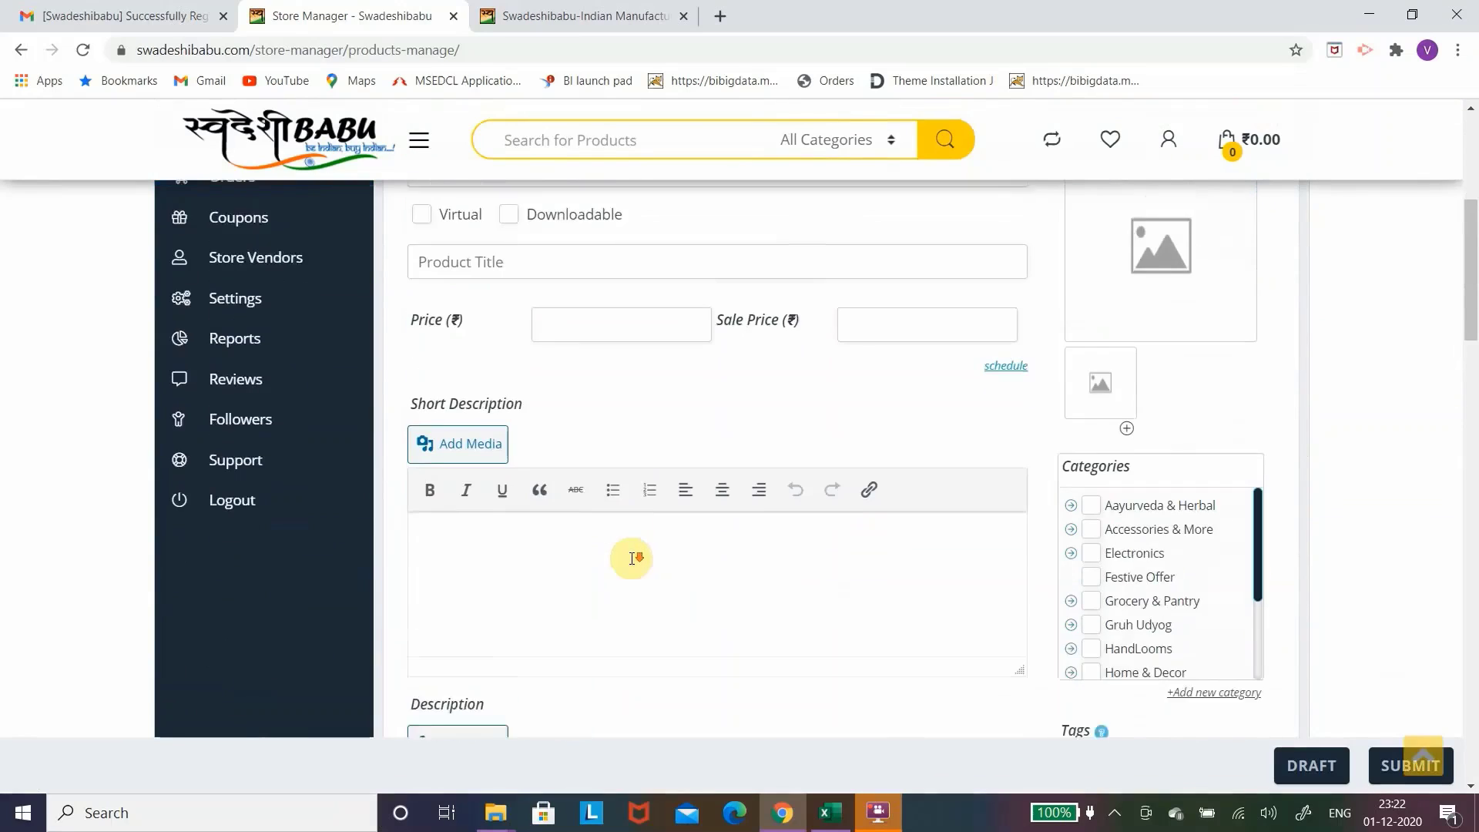
scroll(632, 556, down, 1)
scroll(681, 482, up, 5)
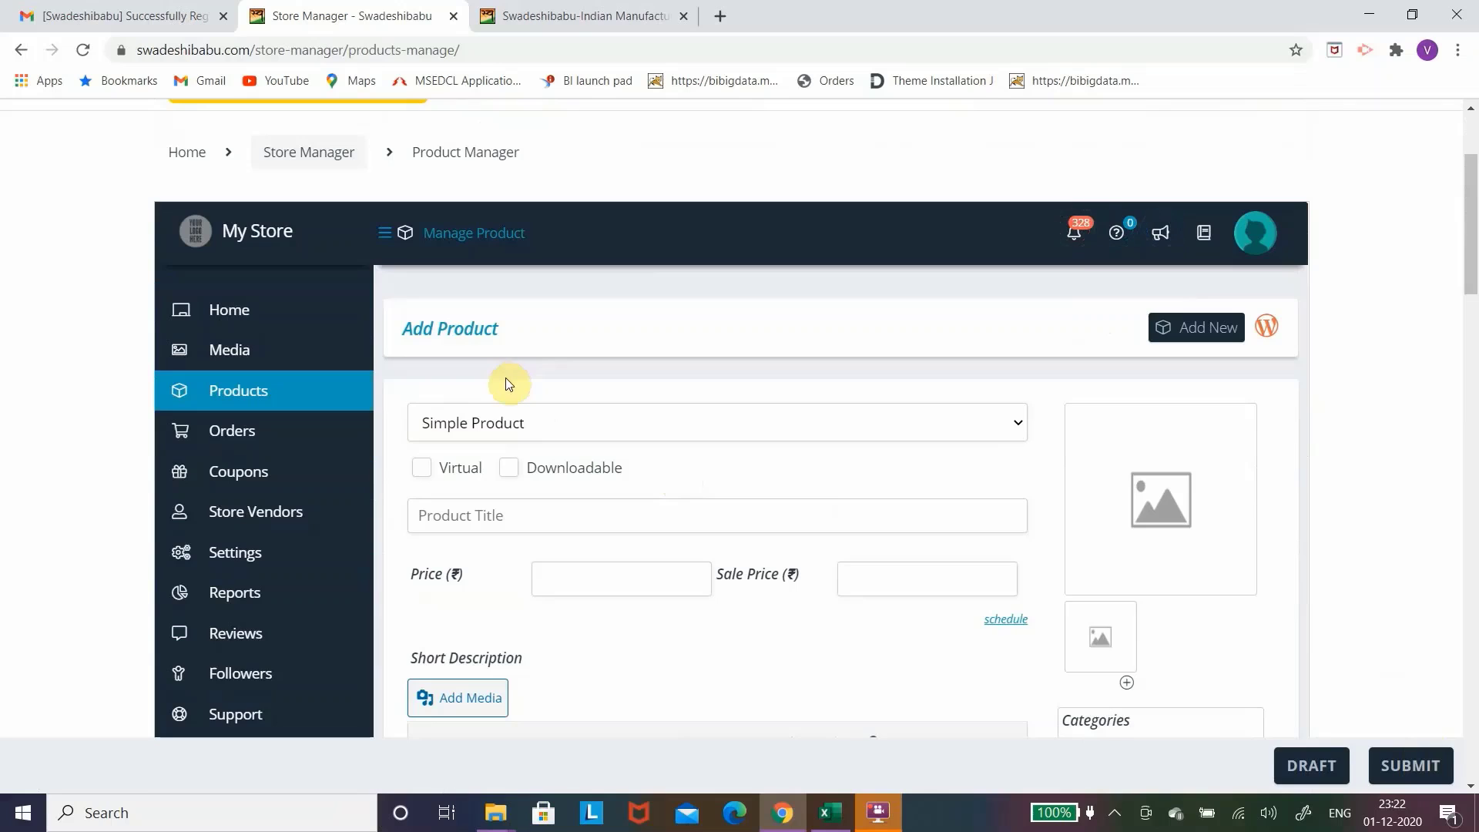
click(507, 431)
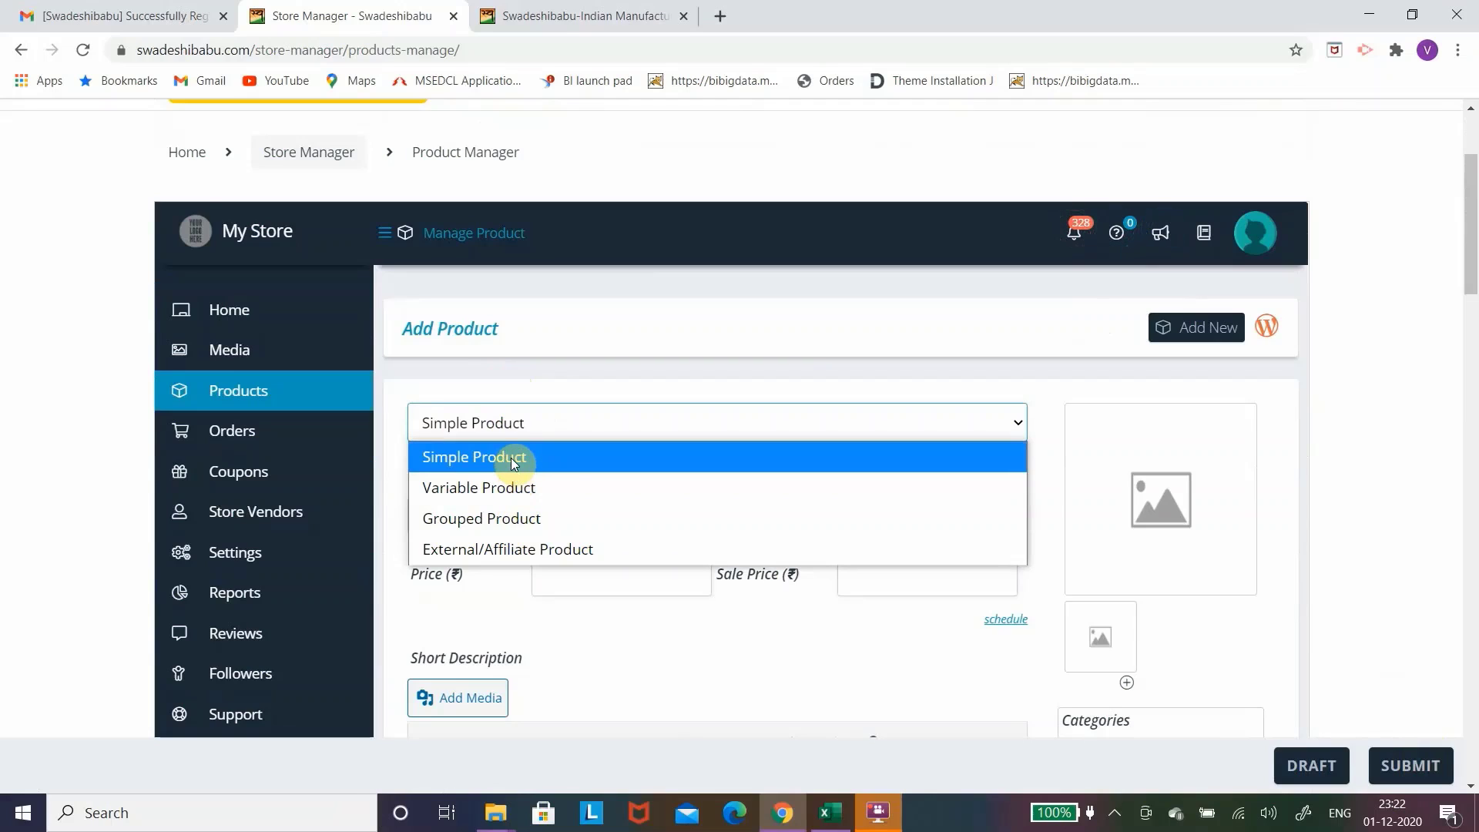
click(510, 458)
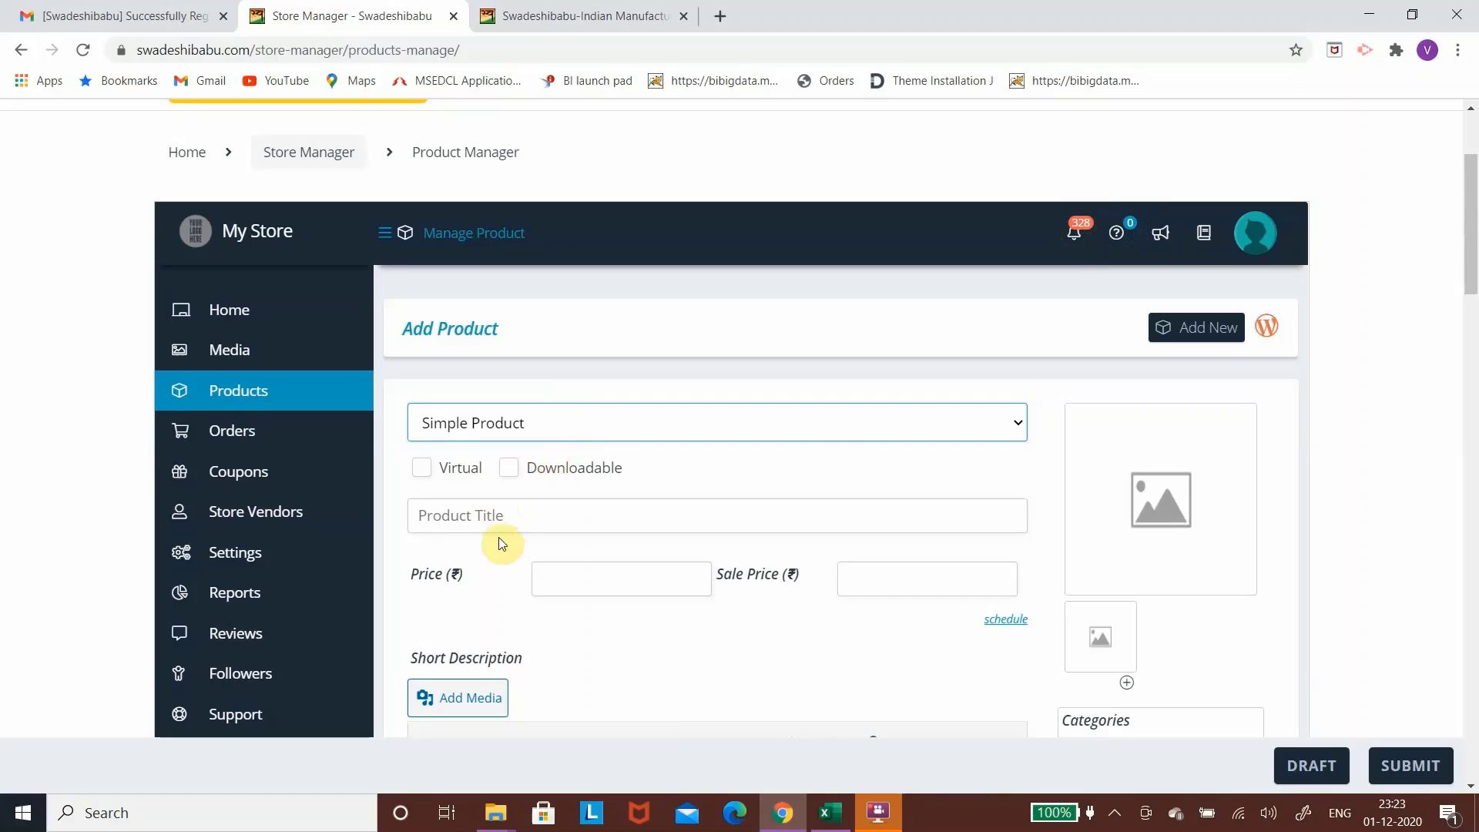
Enter "Swadeshi-Swadeshibabu-Sample Product" as the product title.
click(512, 512)
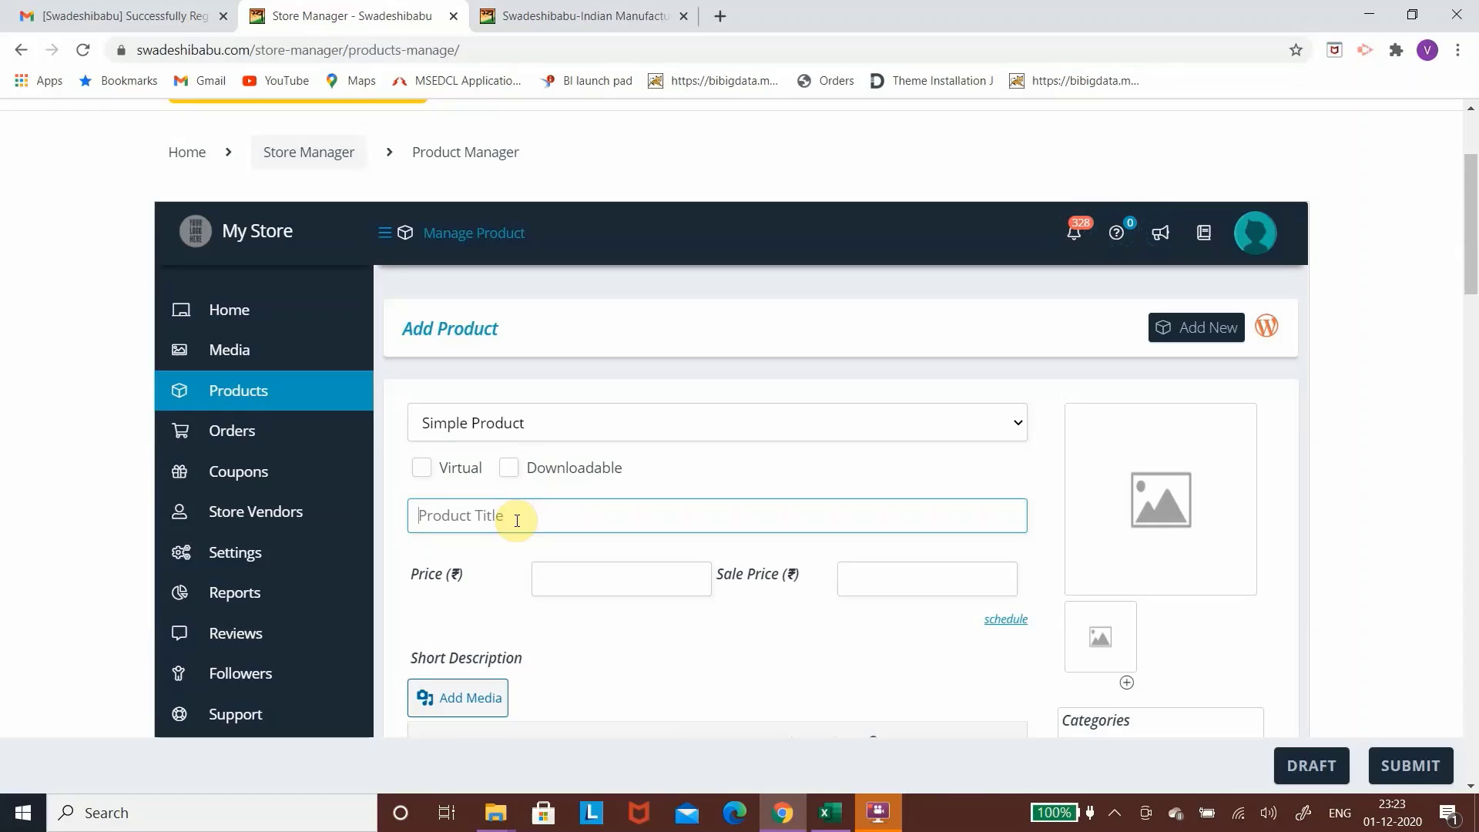
text(Swadeshi-)
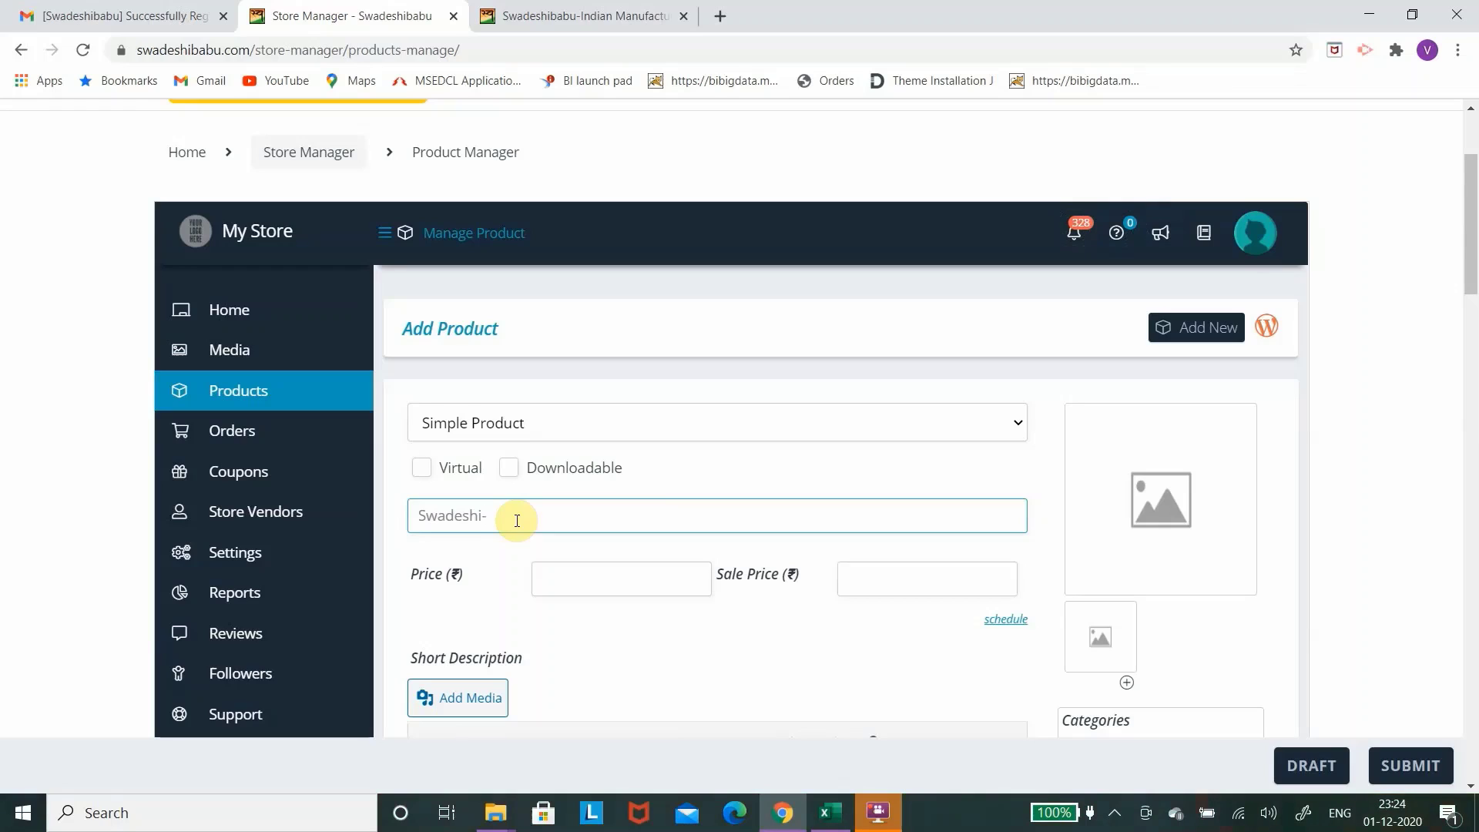
text(Swadeshibabu-)
text(Sample)
key(End)
text(Prod)
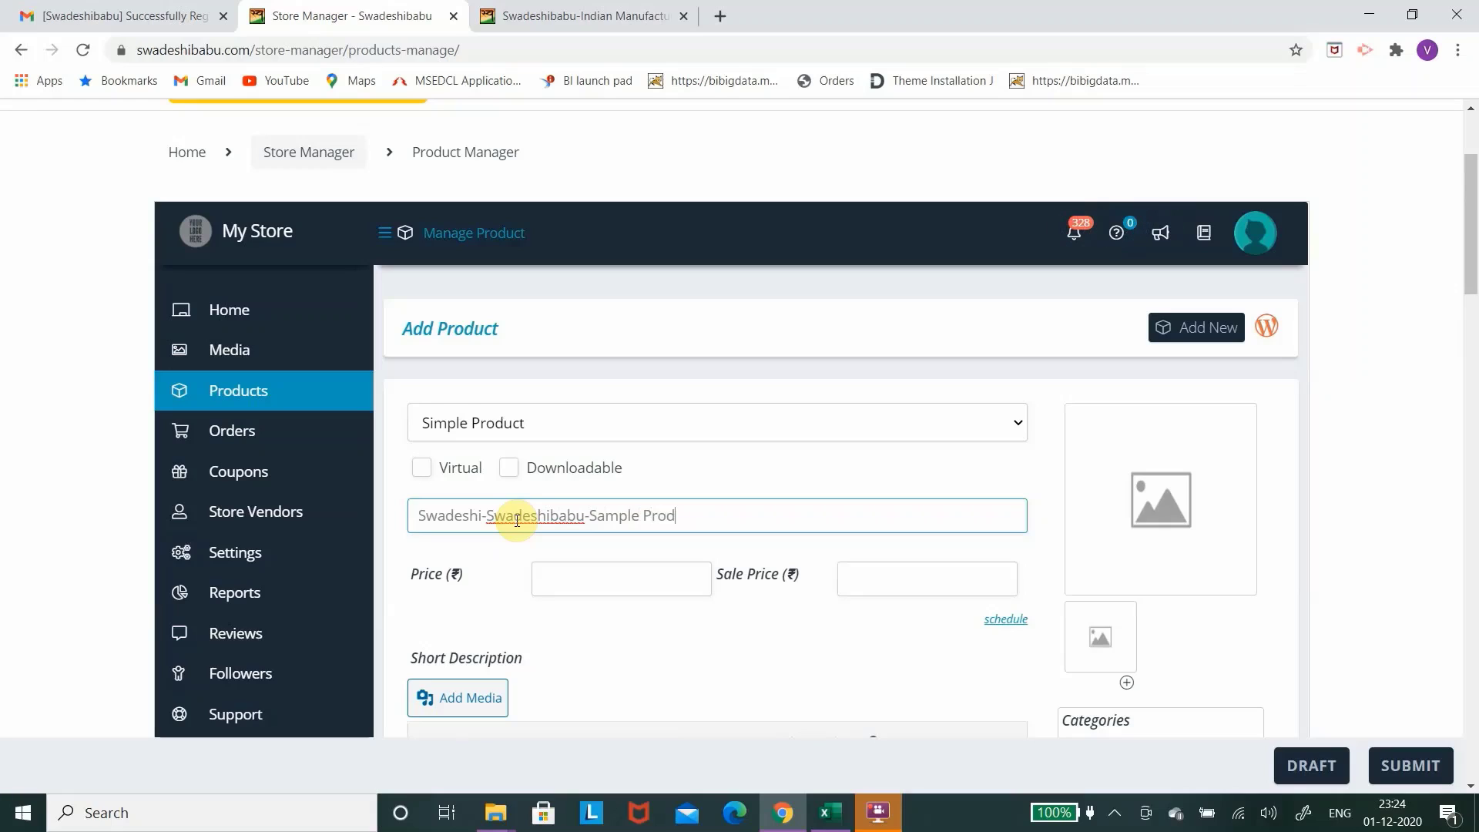
text(uct)
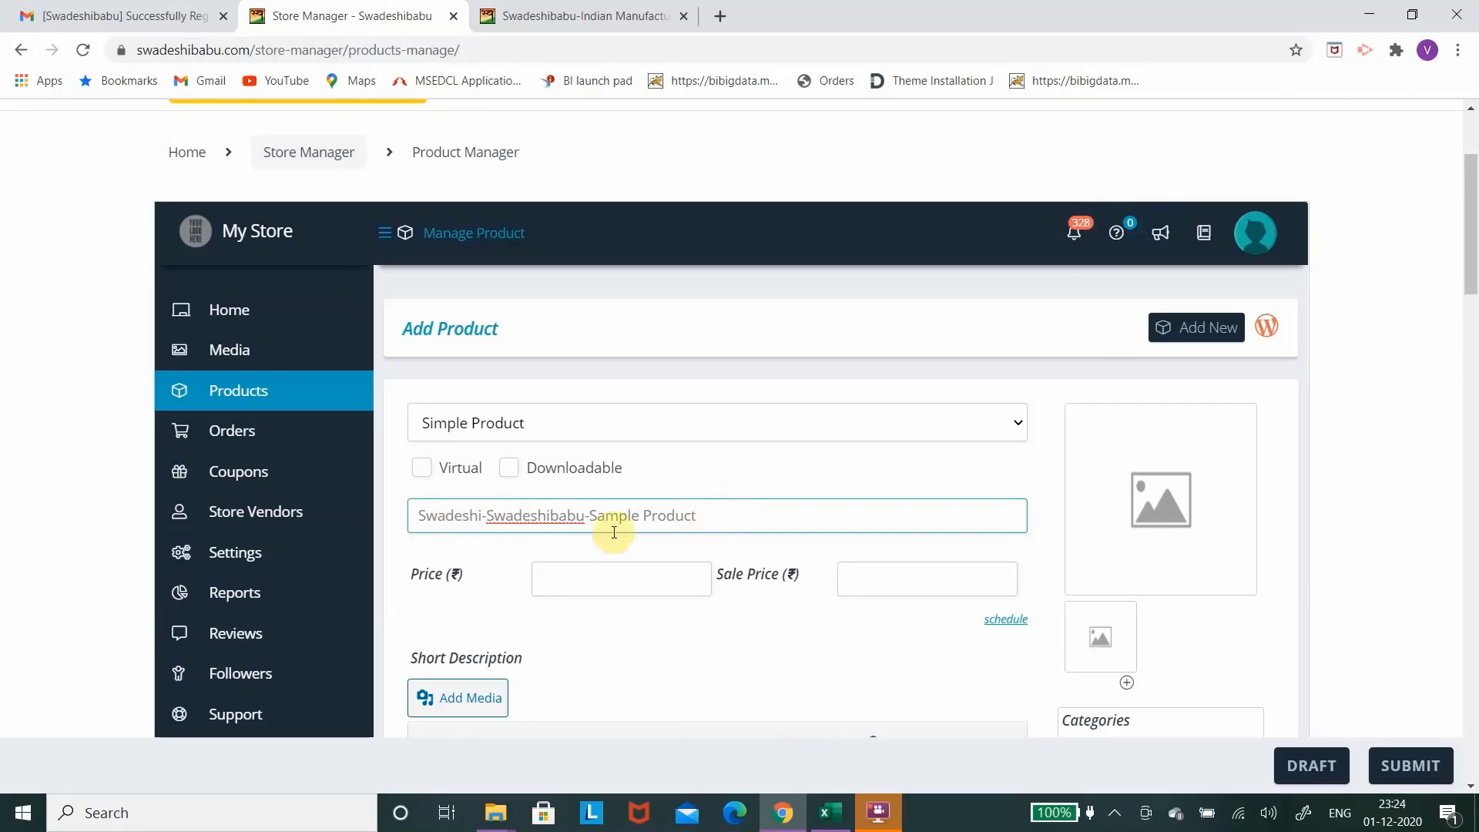
Set the product's price to ₹100 and its sale price to ₹90.
click(548, 579)
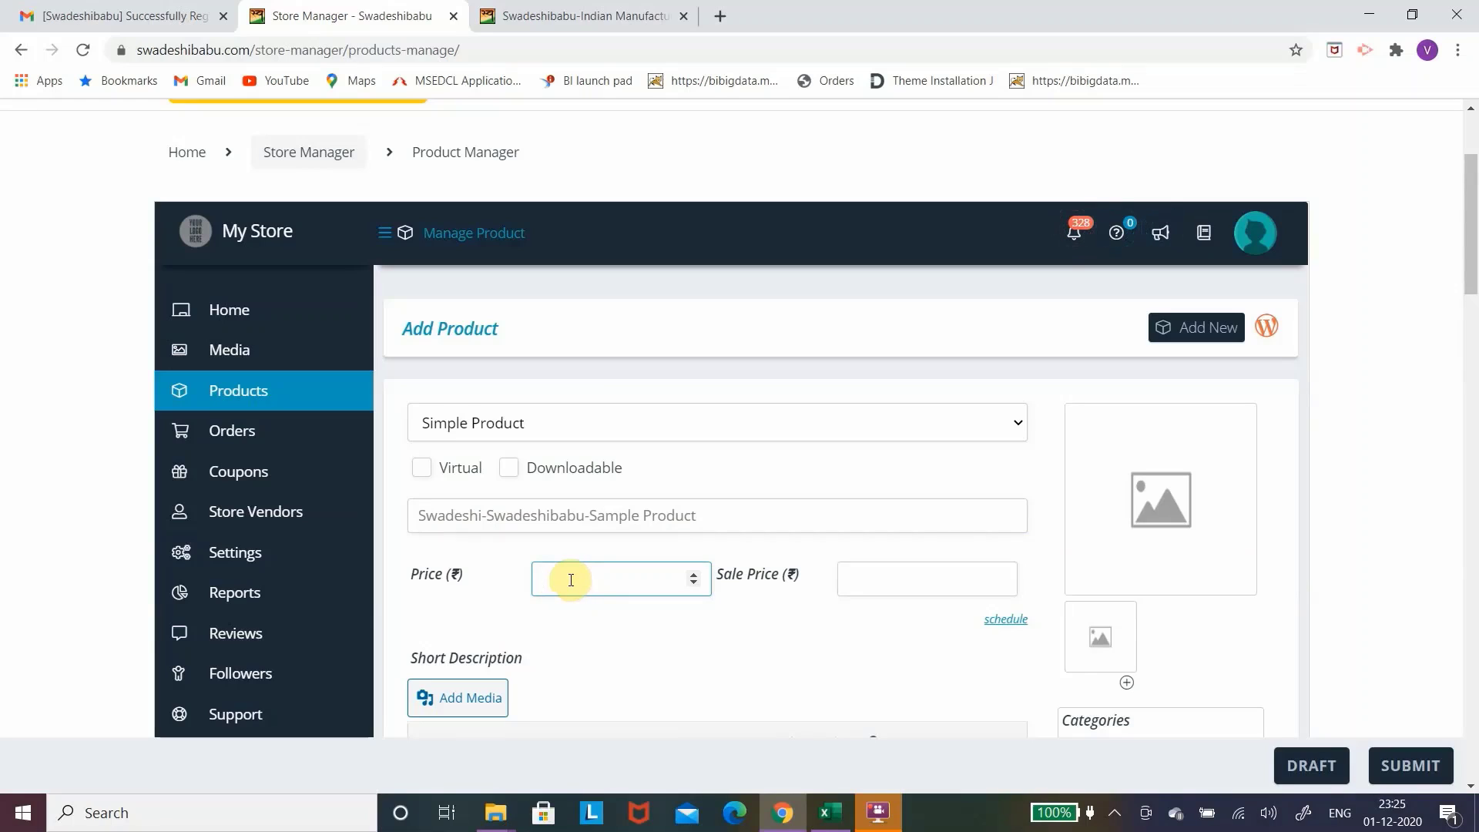
text(00)
click(889, 581)
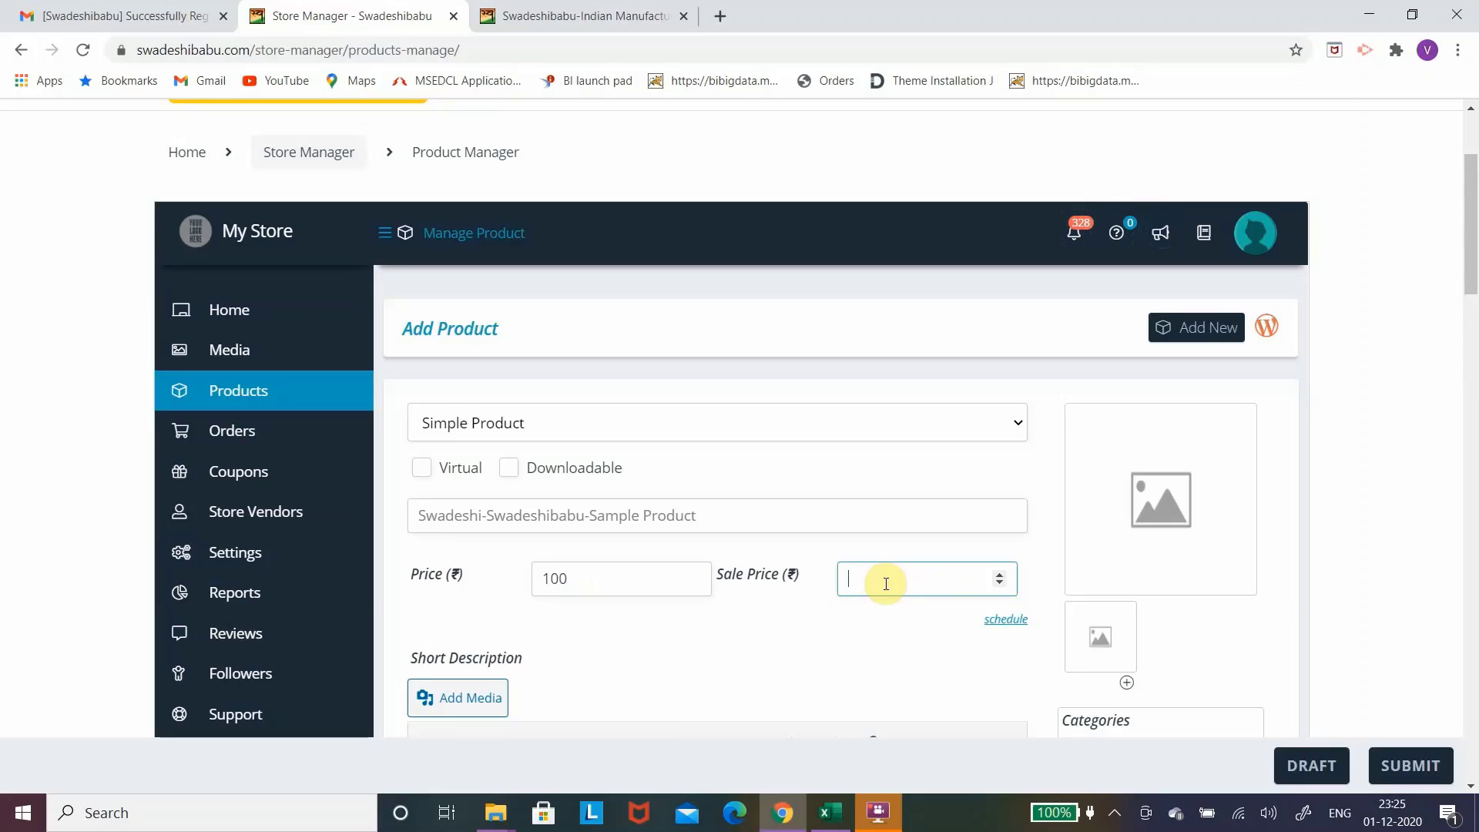
text(90)
Upload the image IMG-20200827-WA0020 from the YouTube Product folder and set it as the product's main image.
click(1160, 534)
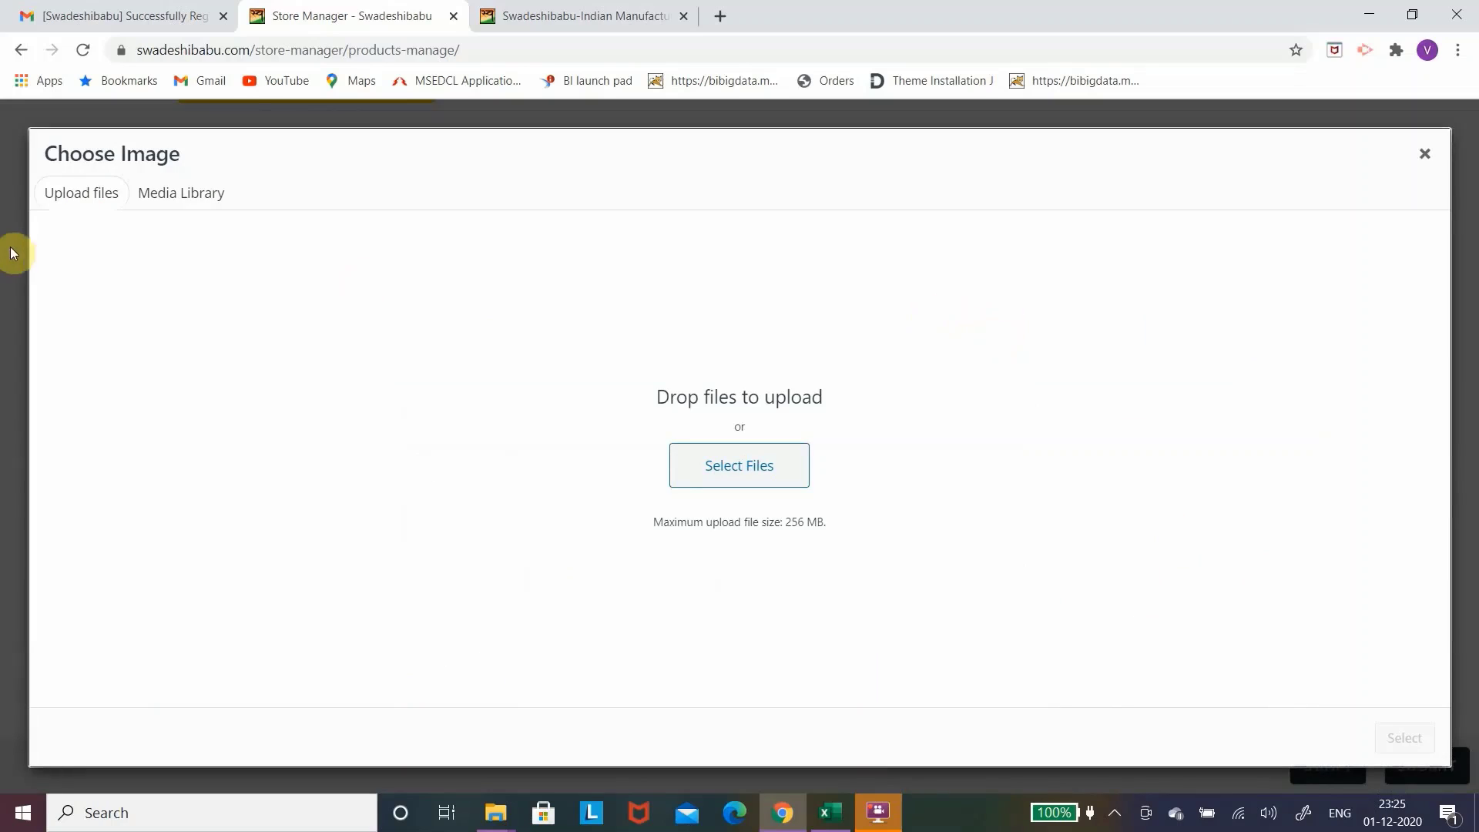
click(1425, 154)
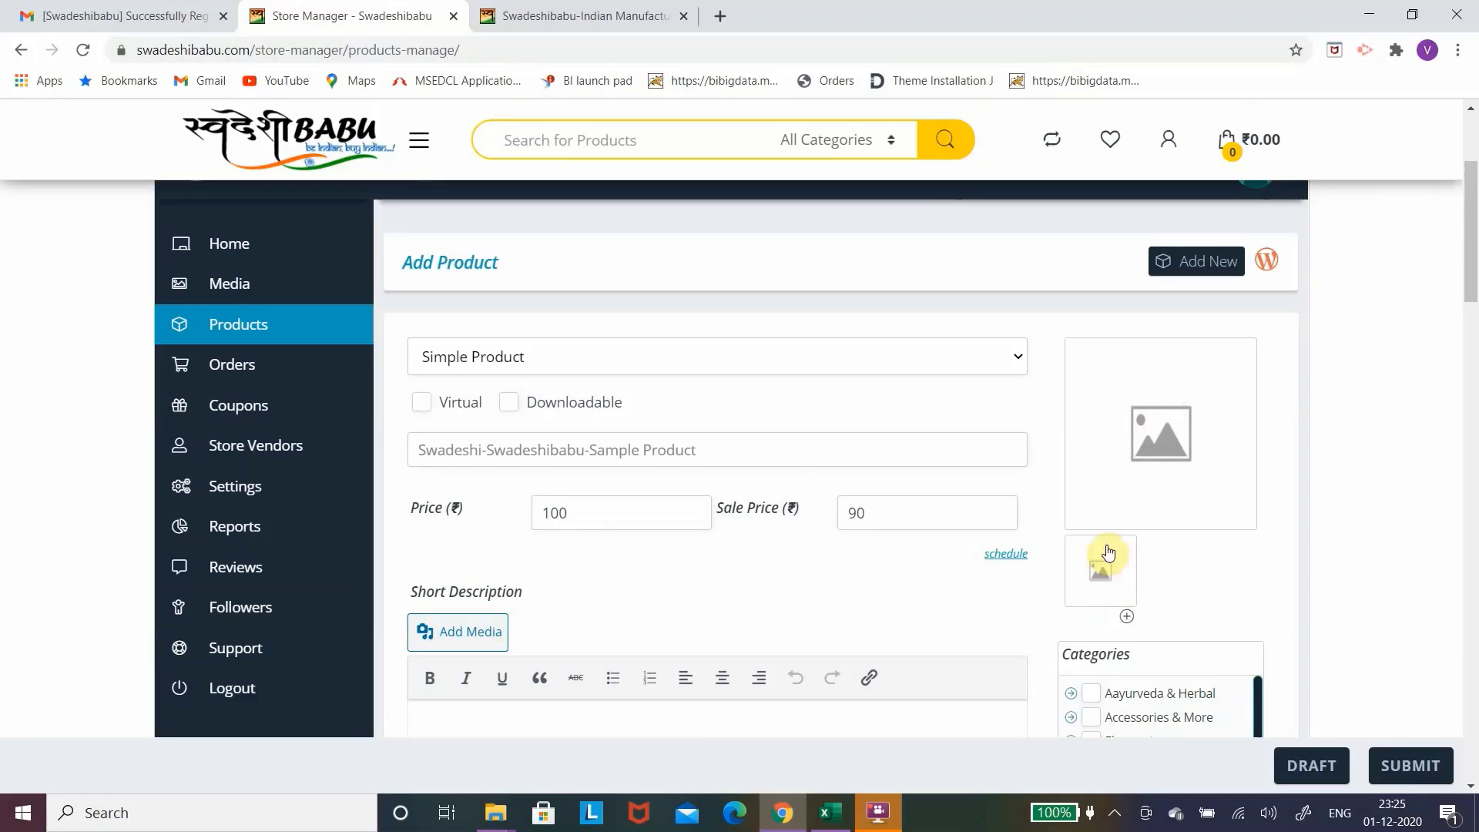
click(1146, 460)
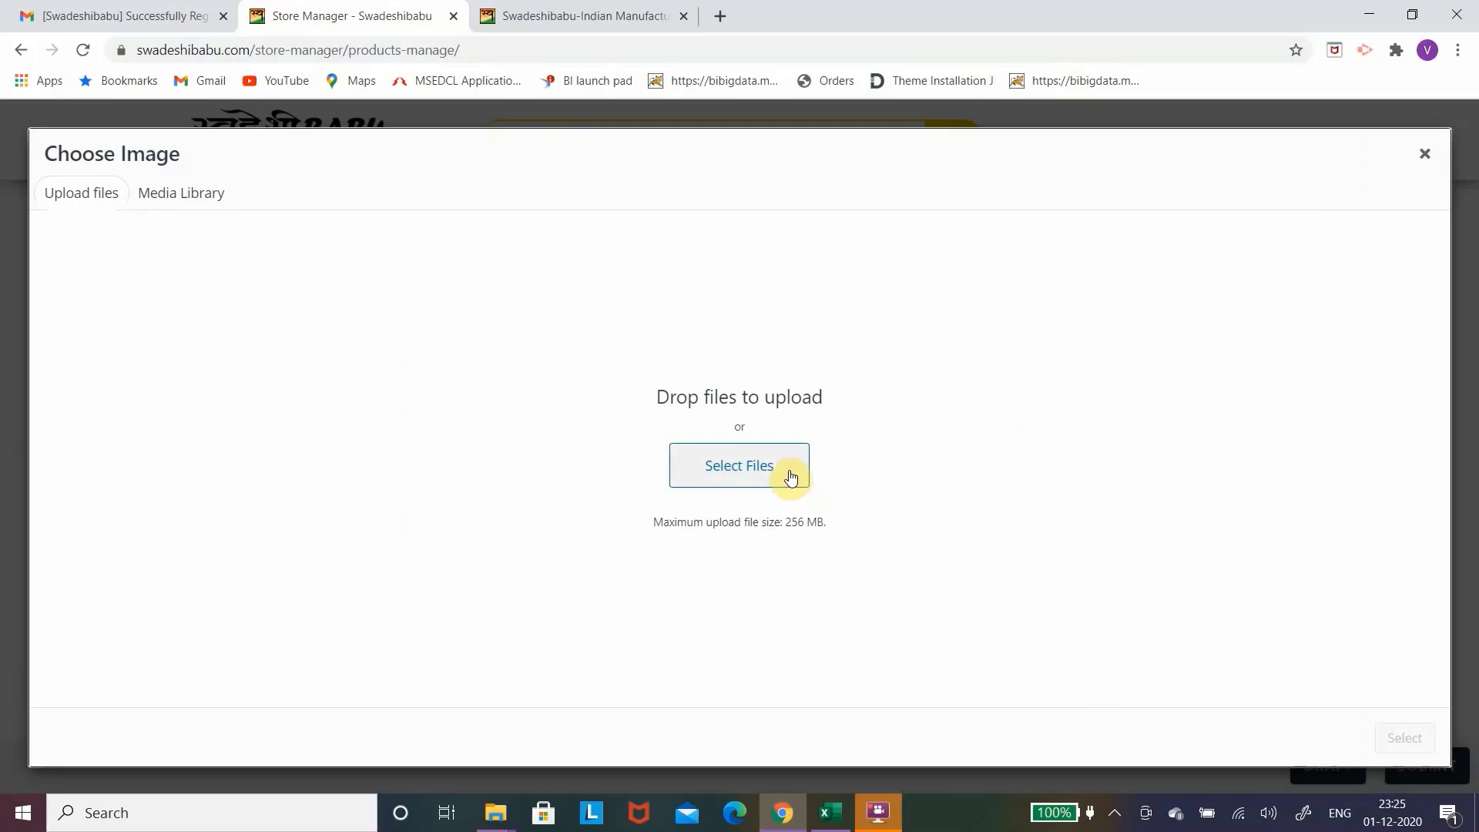
click(738, 467)
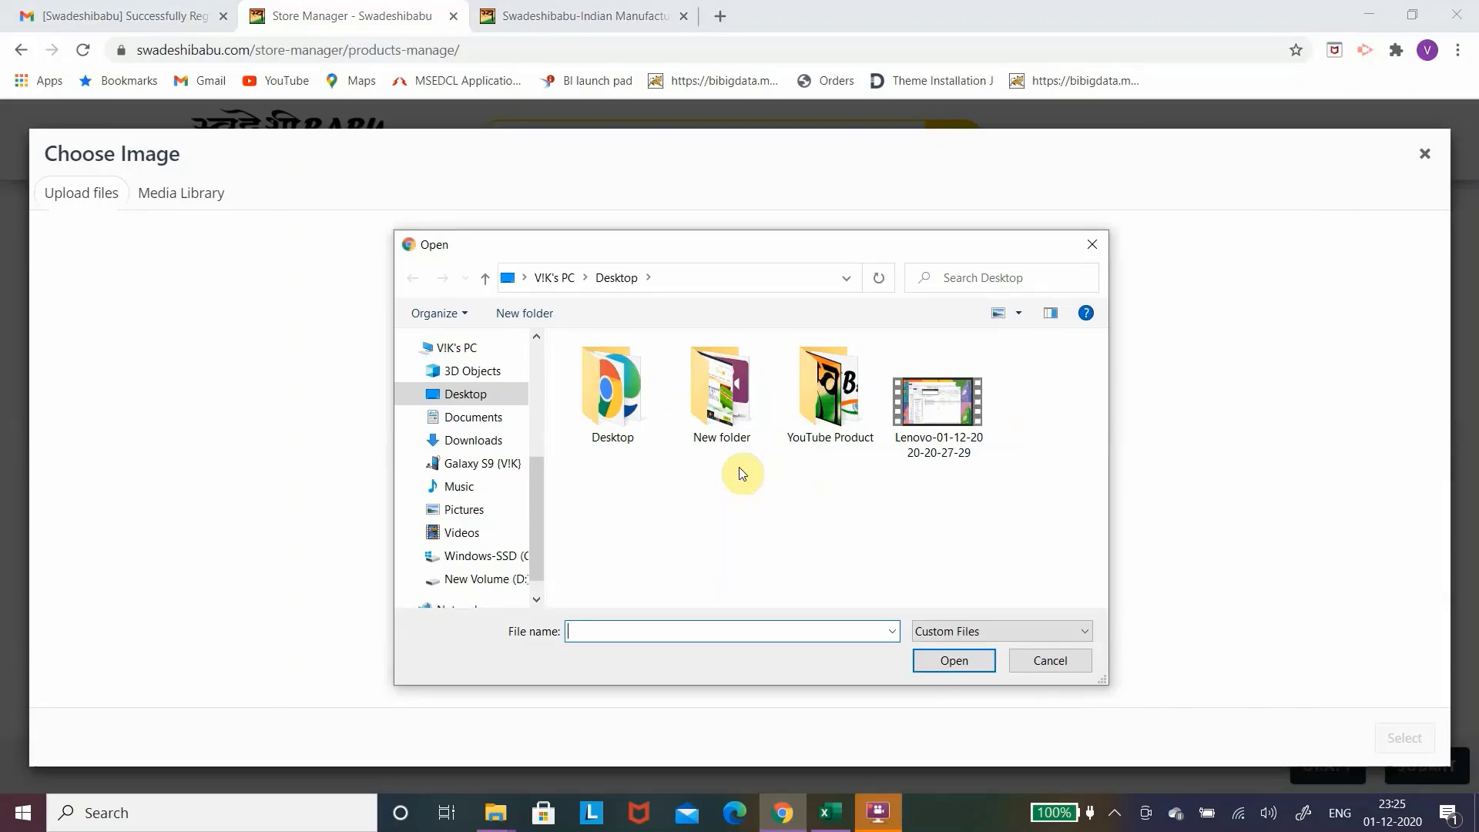
click(842, 417)
double_click(841, 416)
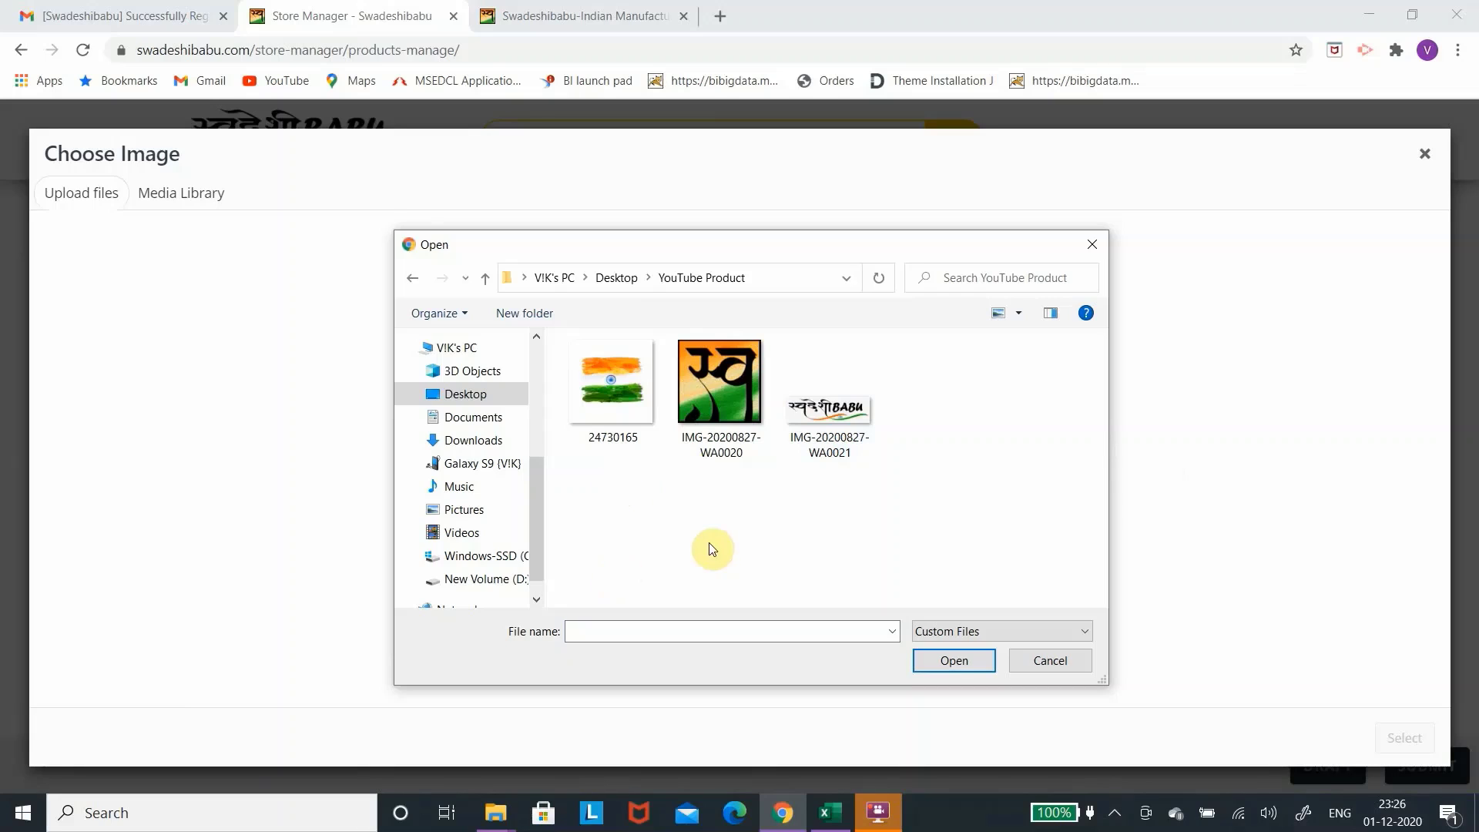
click(737, 403)
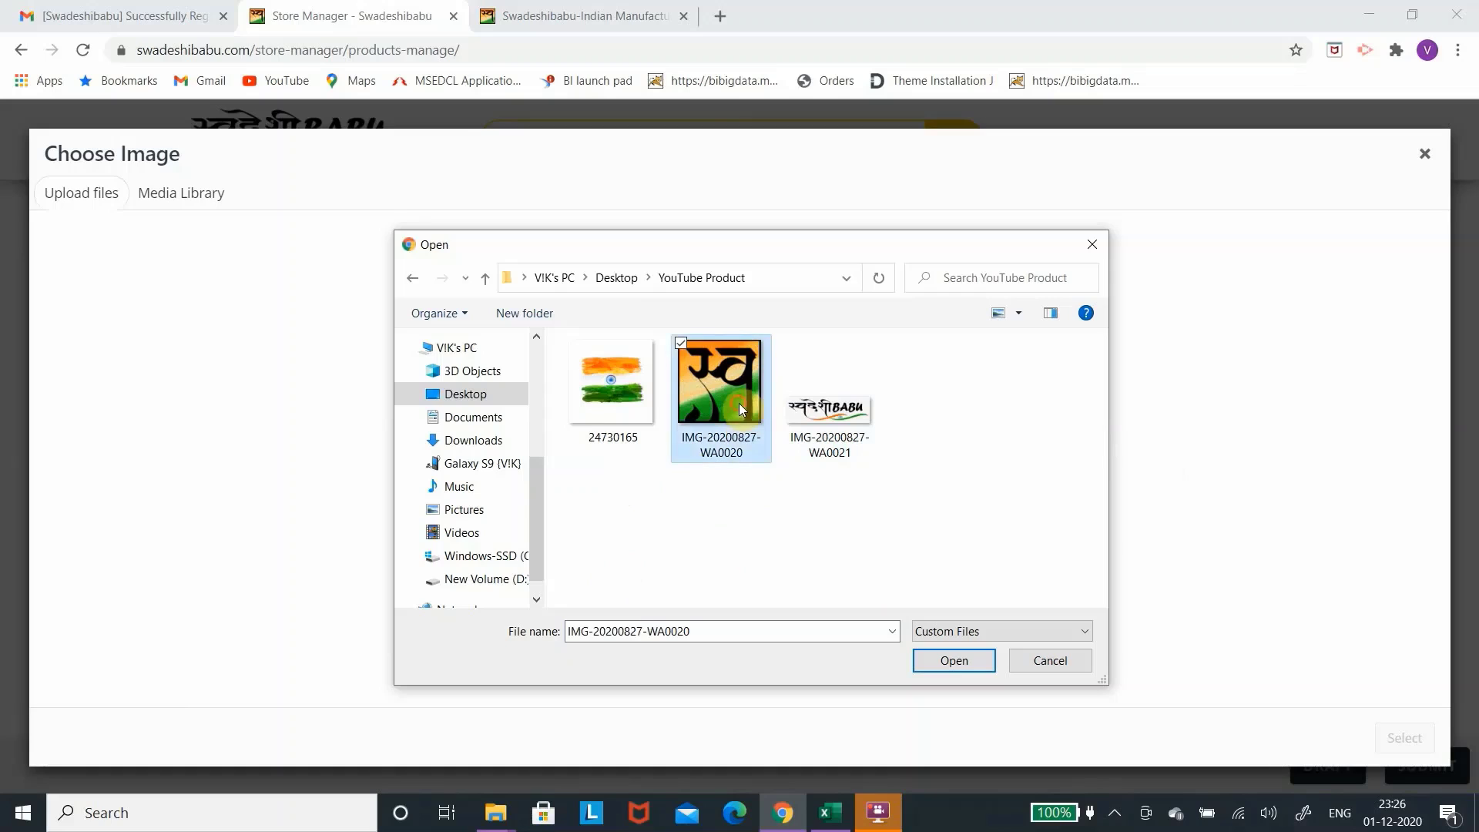
click(947, 662)
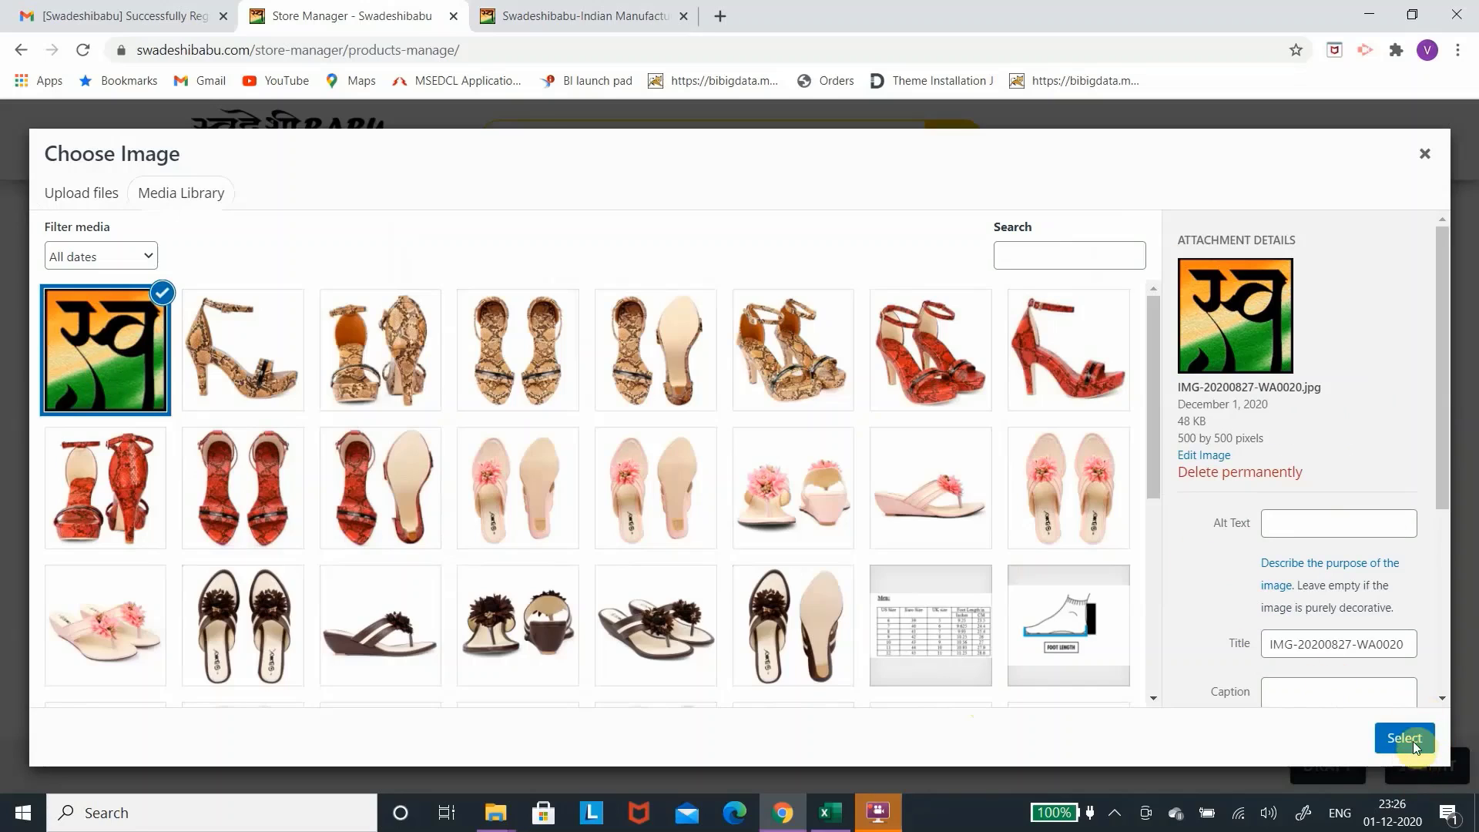
click(1413, 741)
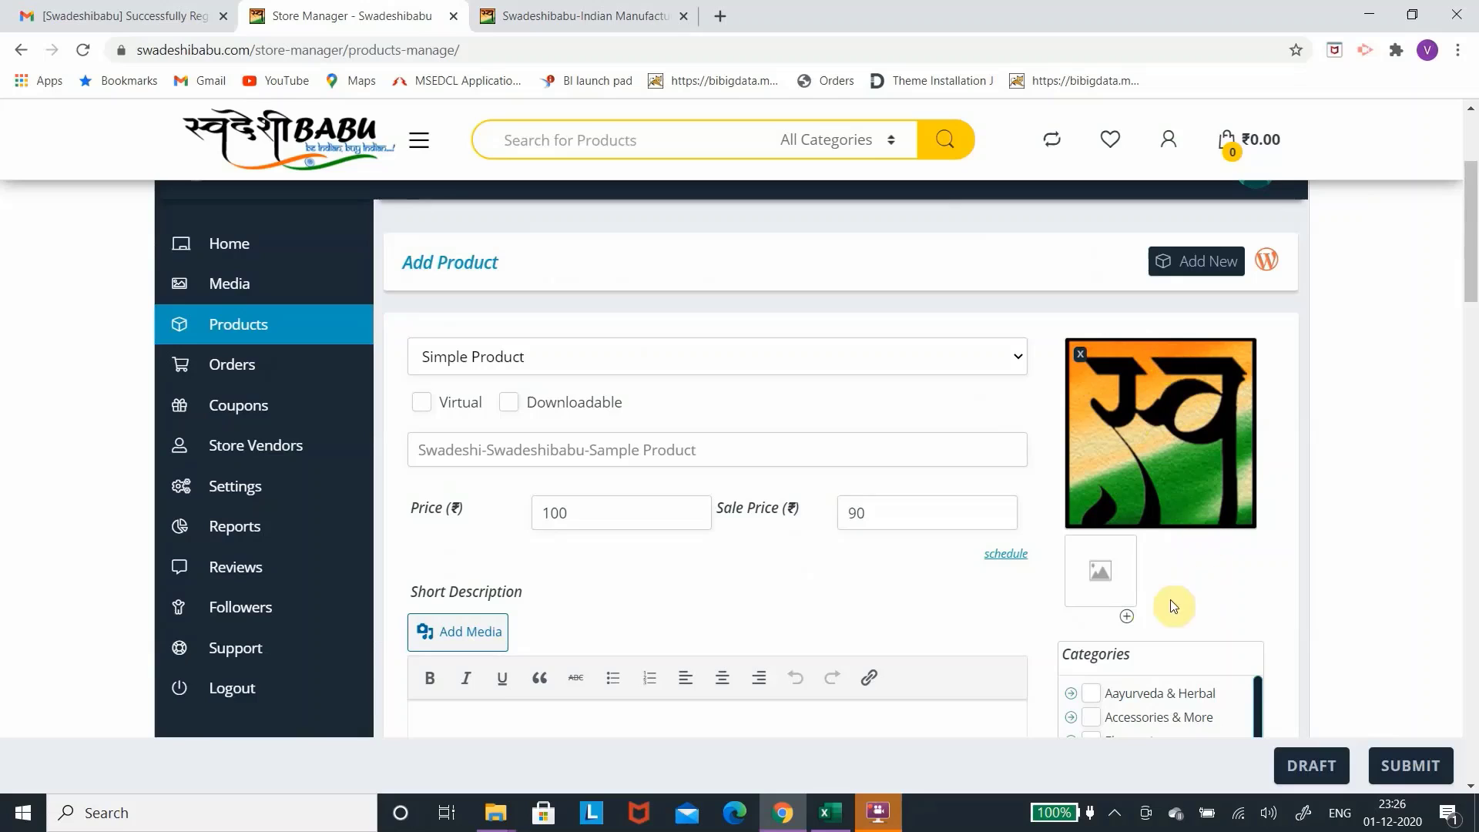
Upload the image 24730165 from the YouTube Product folder and add it to the product gallery.
click(1101, 579)
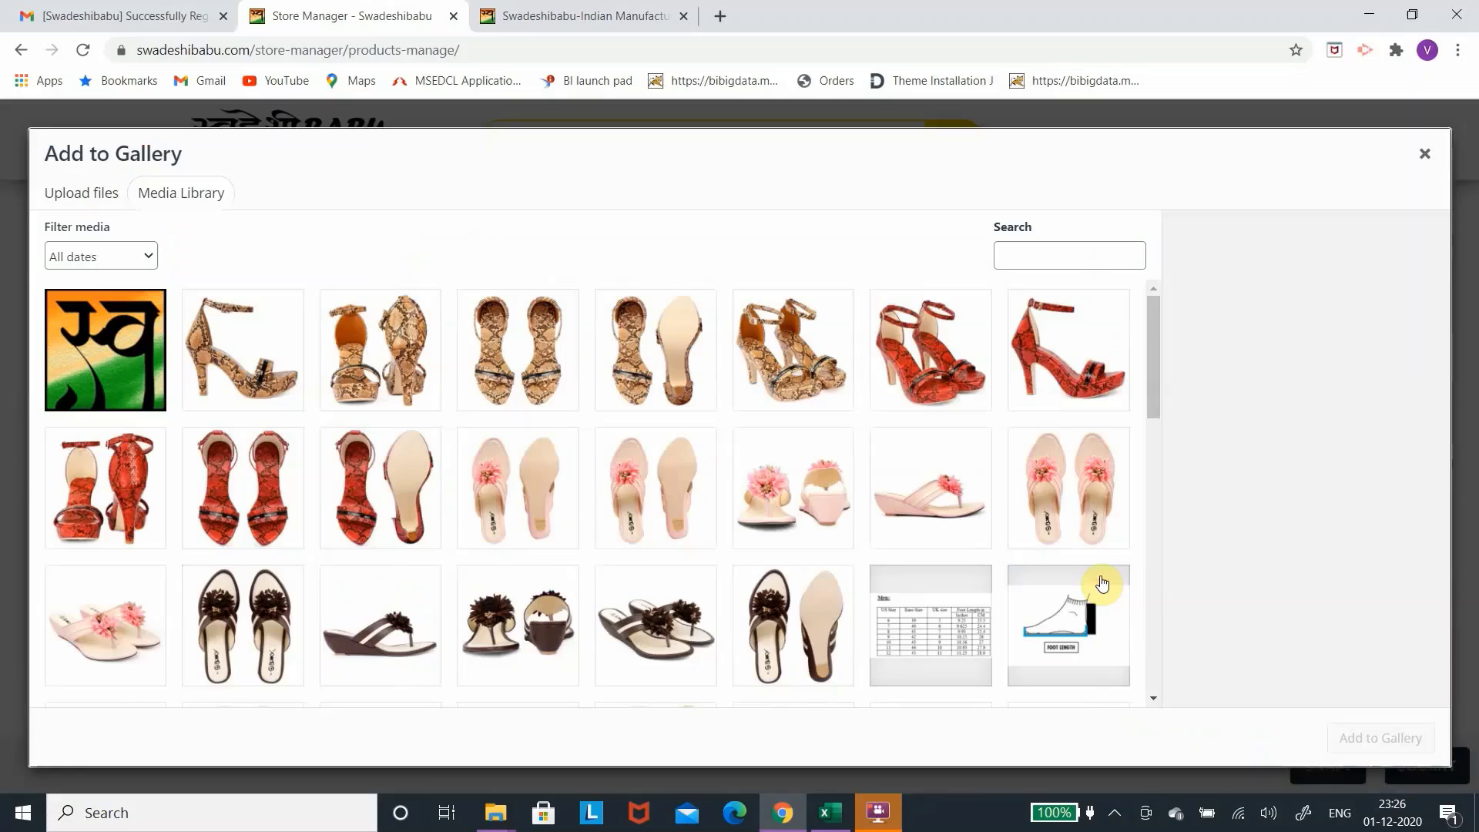
click(95, 199)
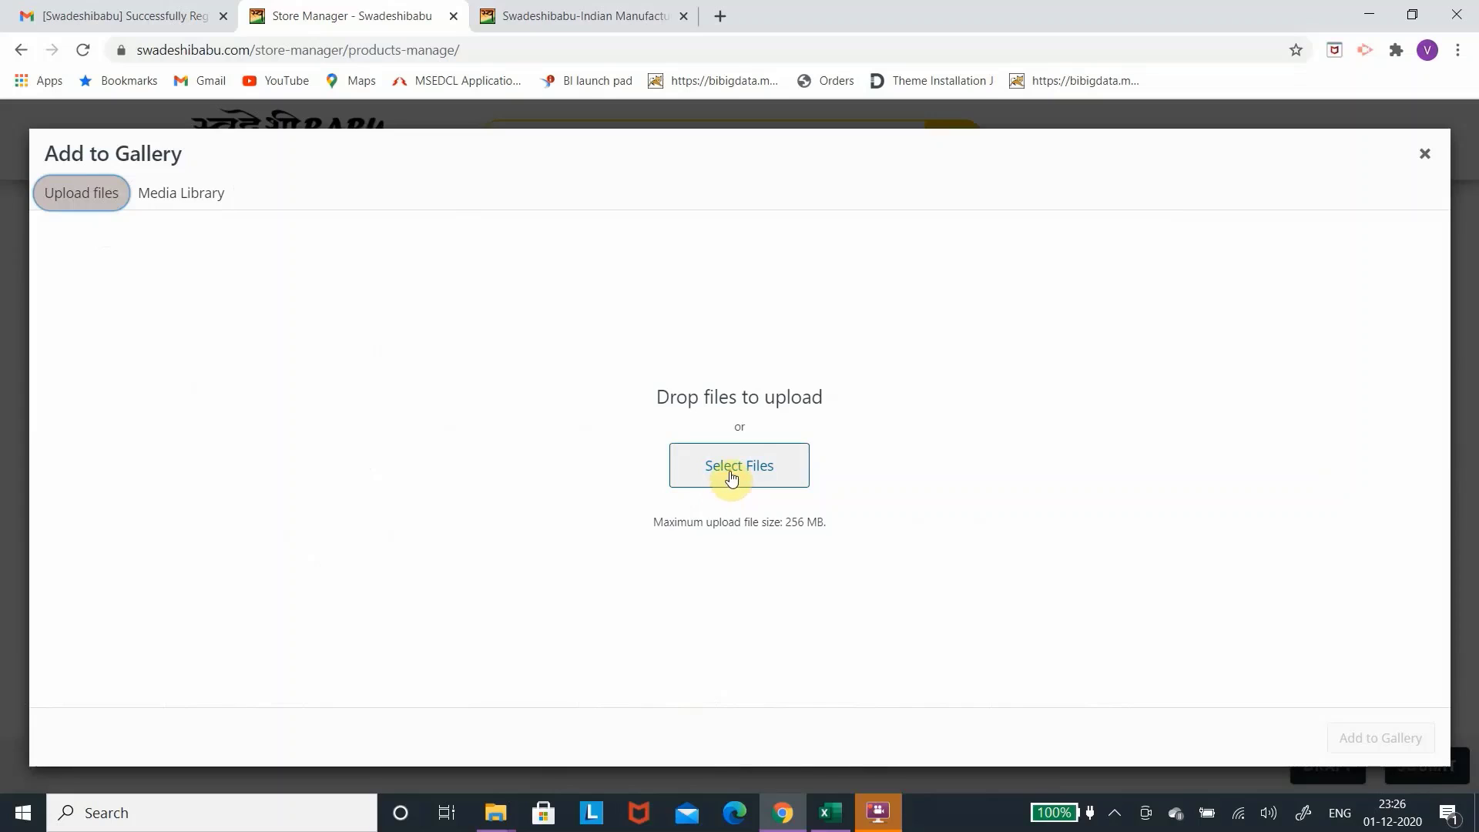
click(731, 471)
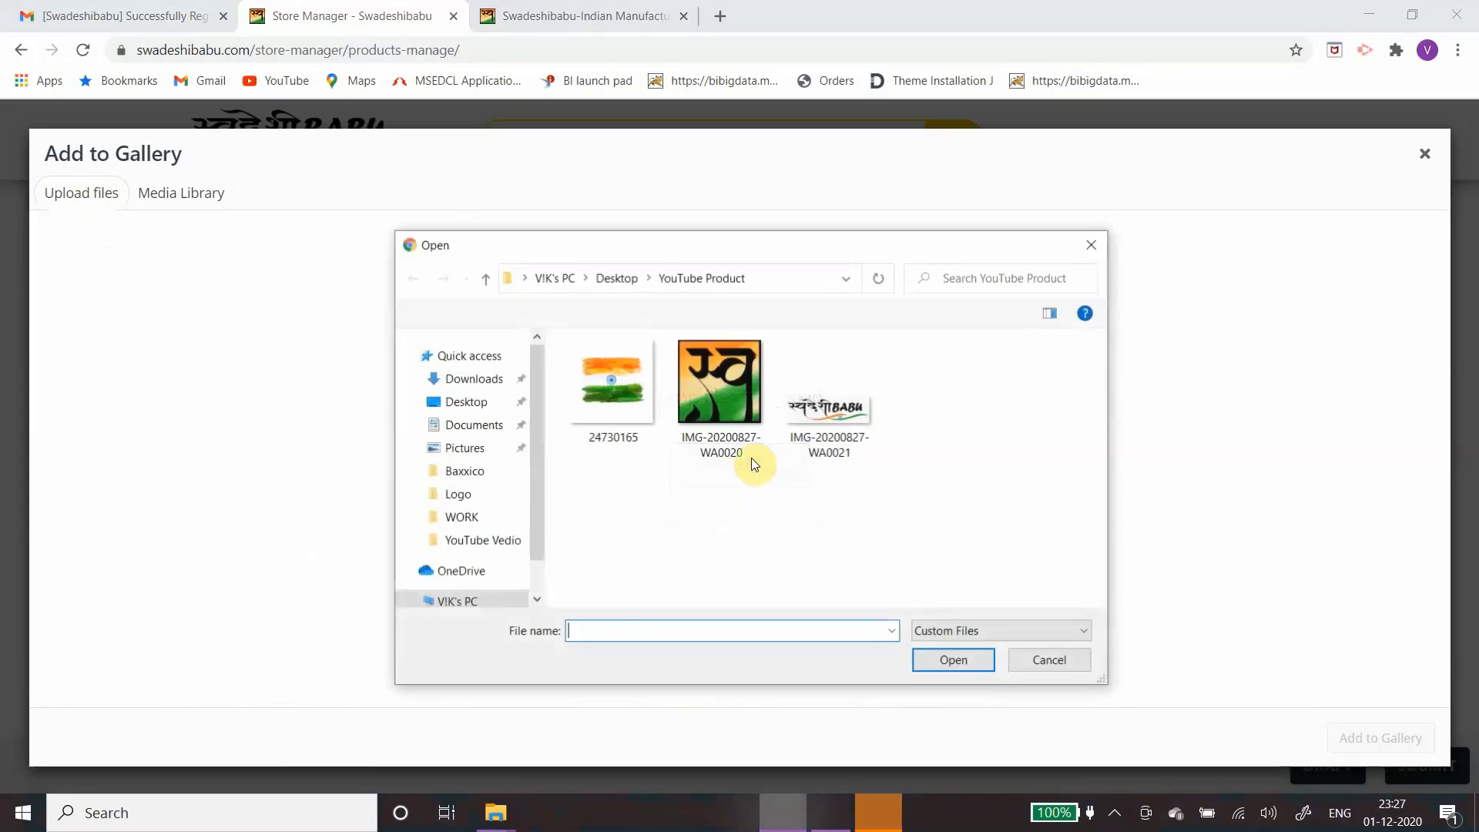
click(598, 420)
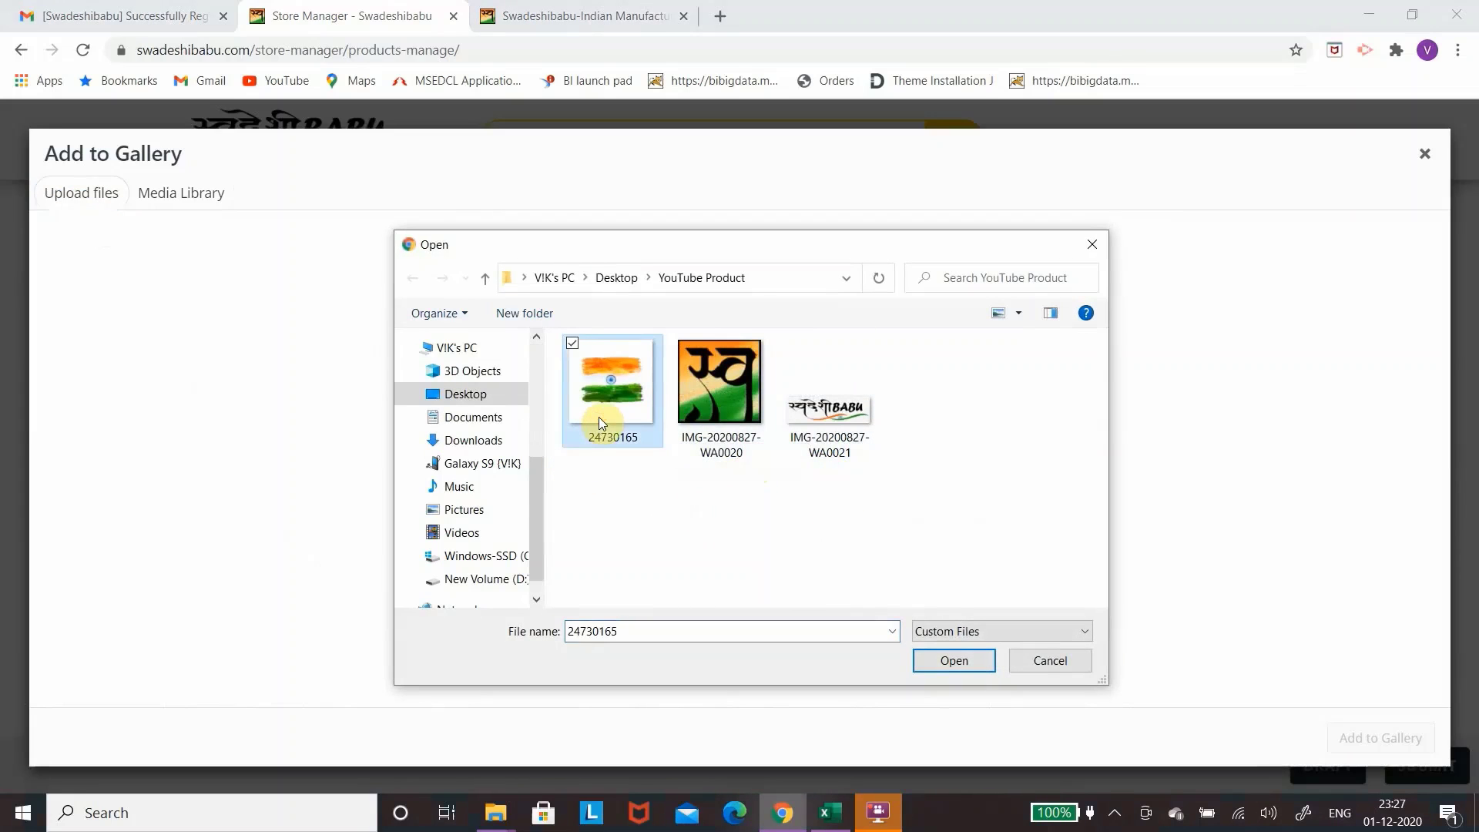
click(972, 666)
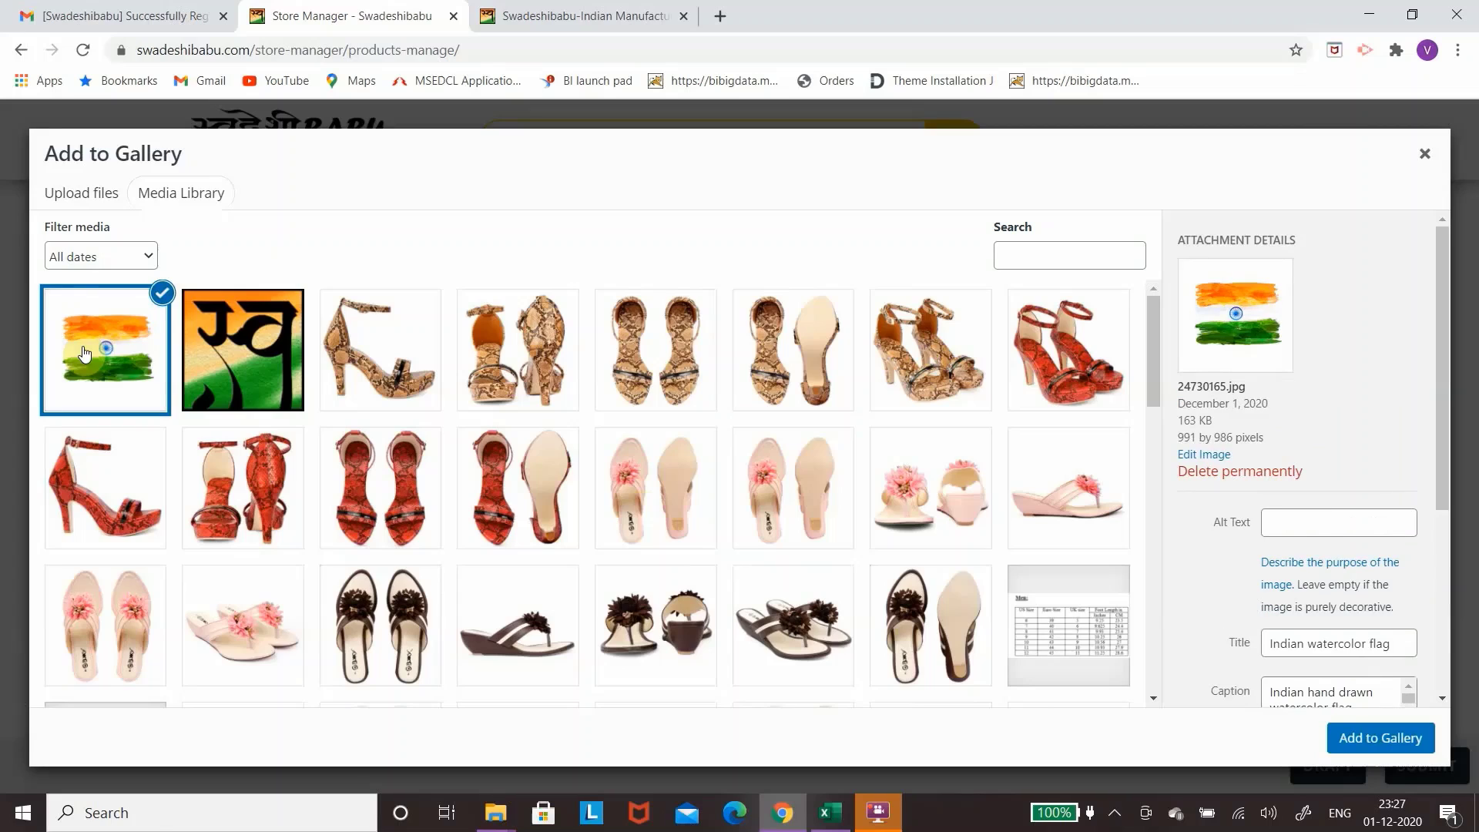
click(1372, 741)
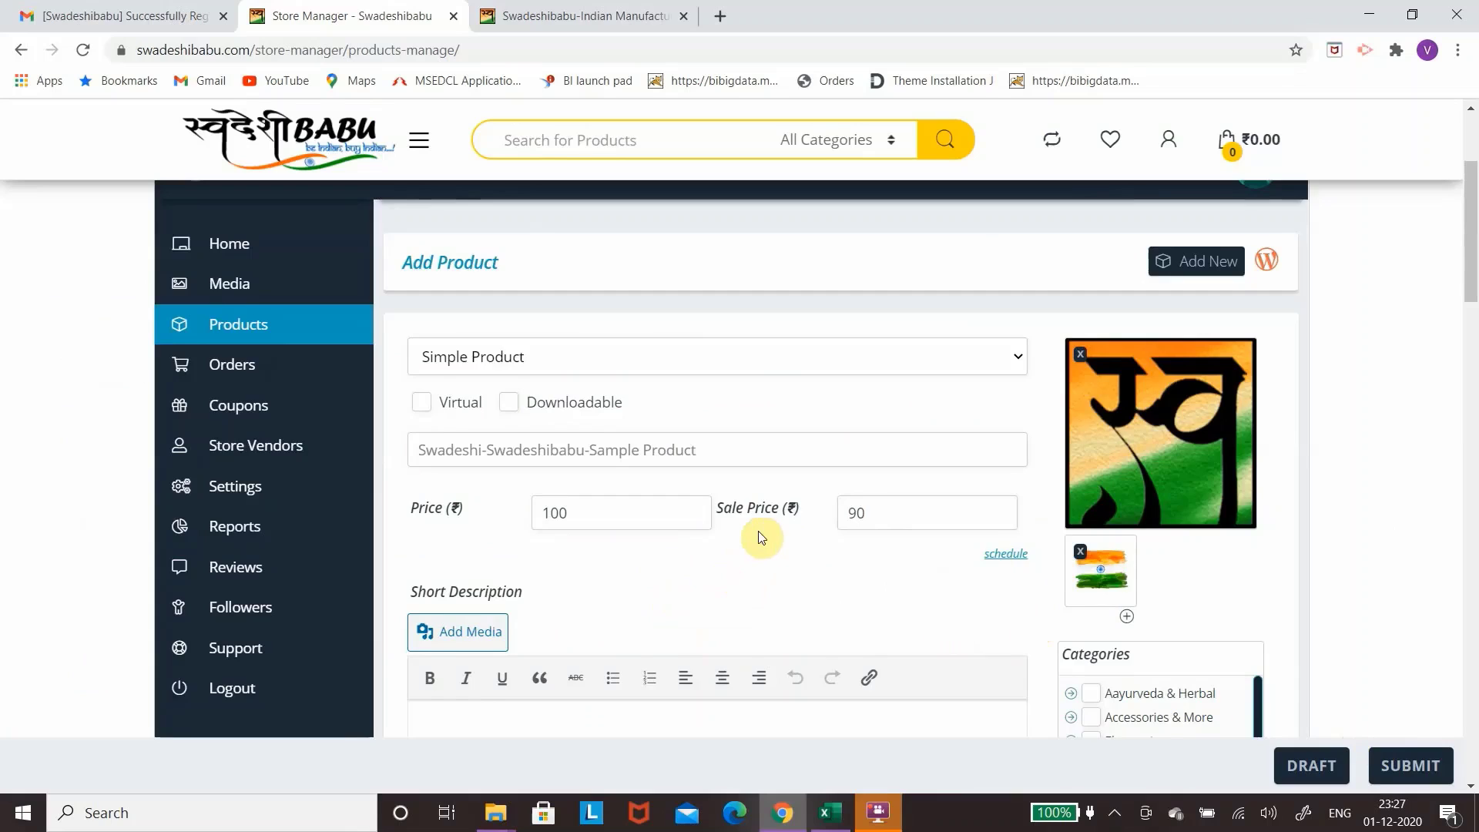
Write the short description as a bulleted list with the items QUALITY, SIZE, SHAPE and MATERIAL.
scroll(758, 532, down, 3)
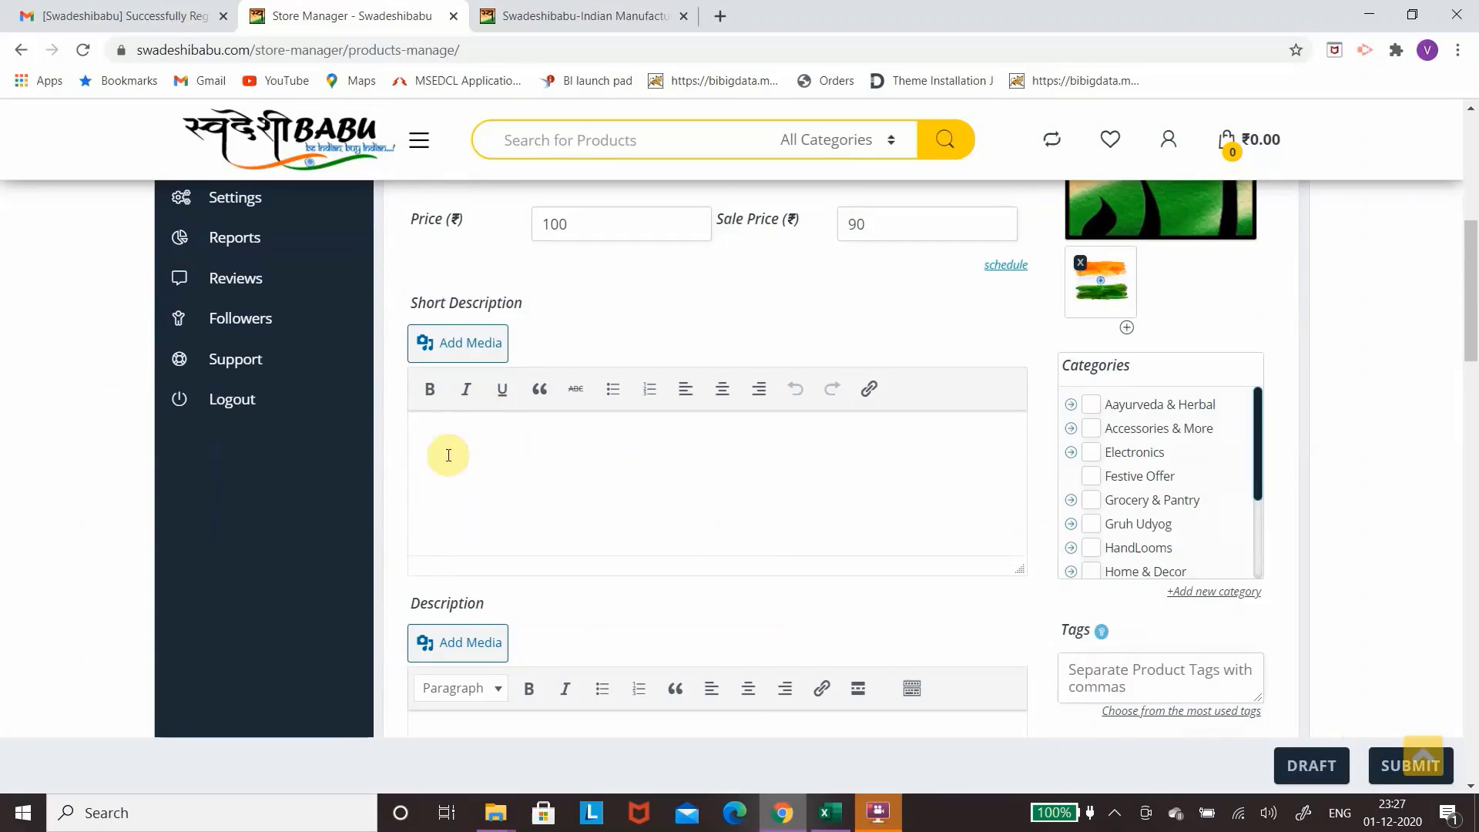
click(508, 439)
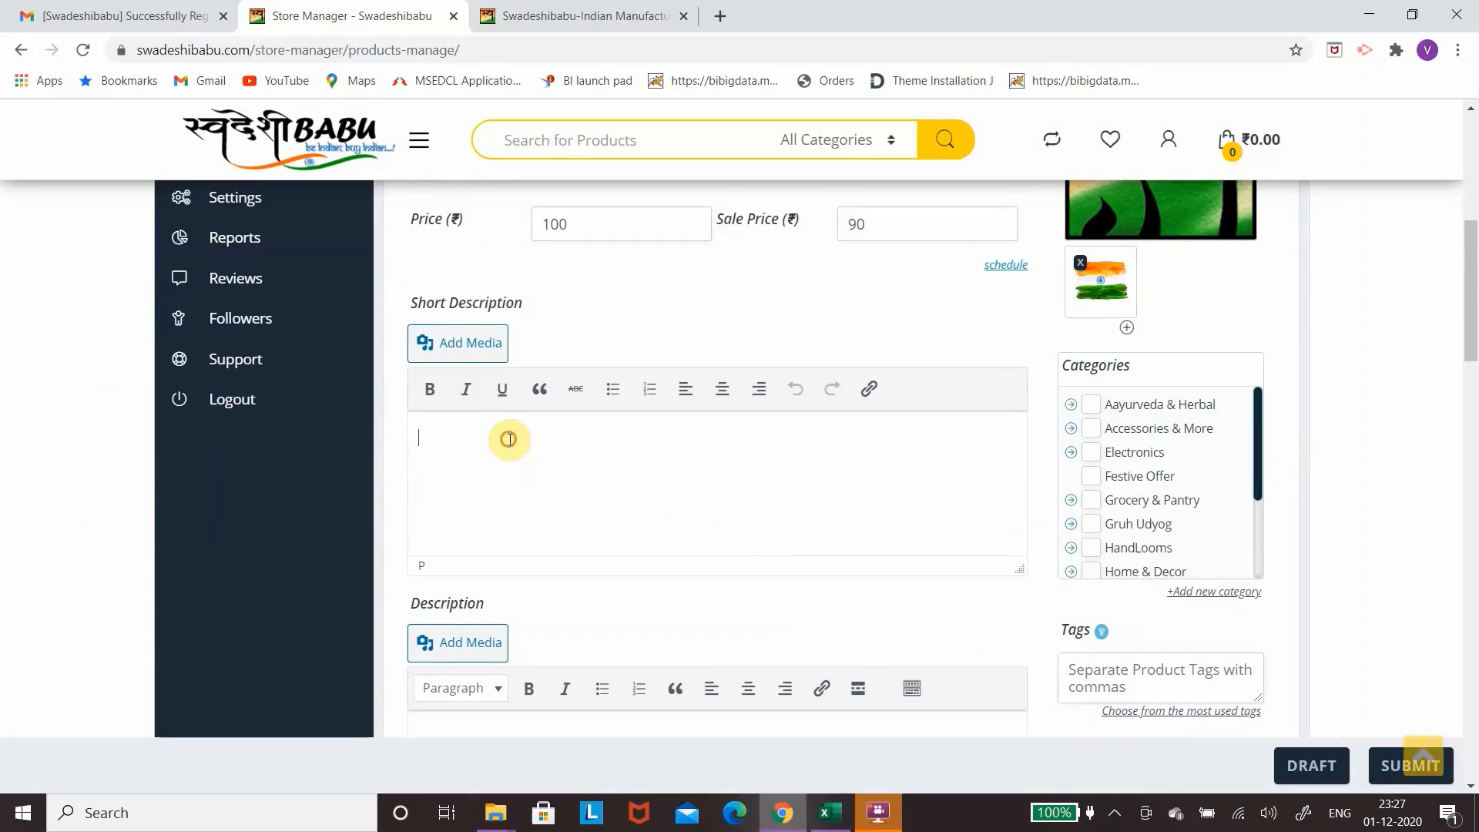
click(613, 391)
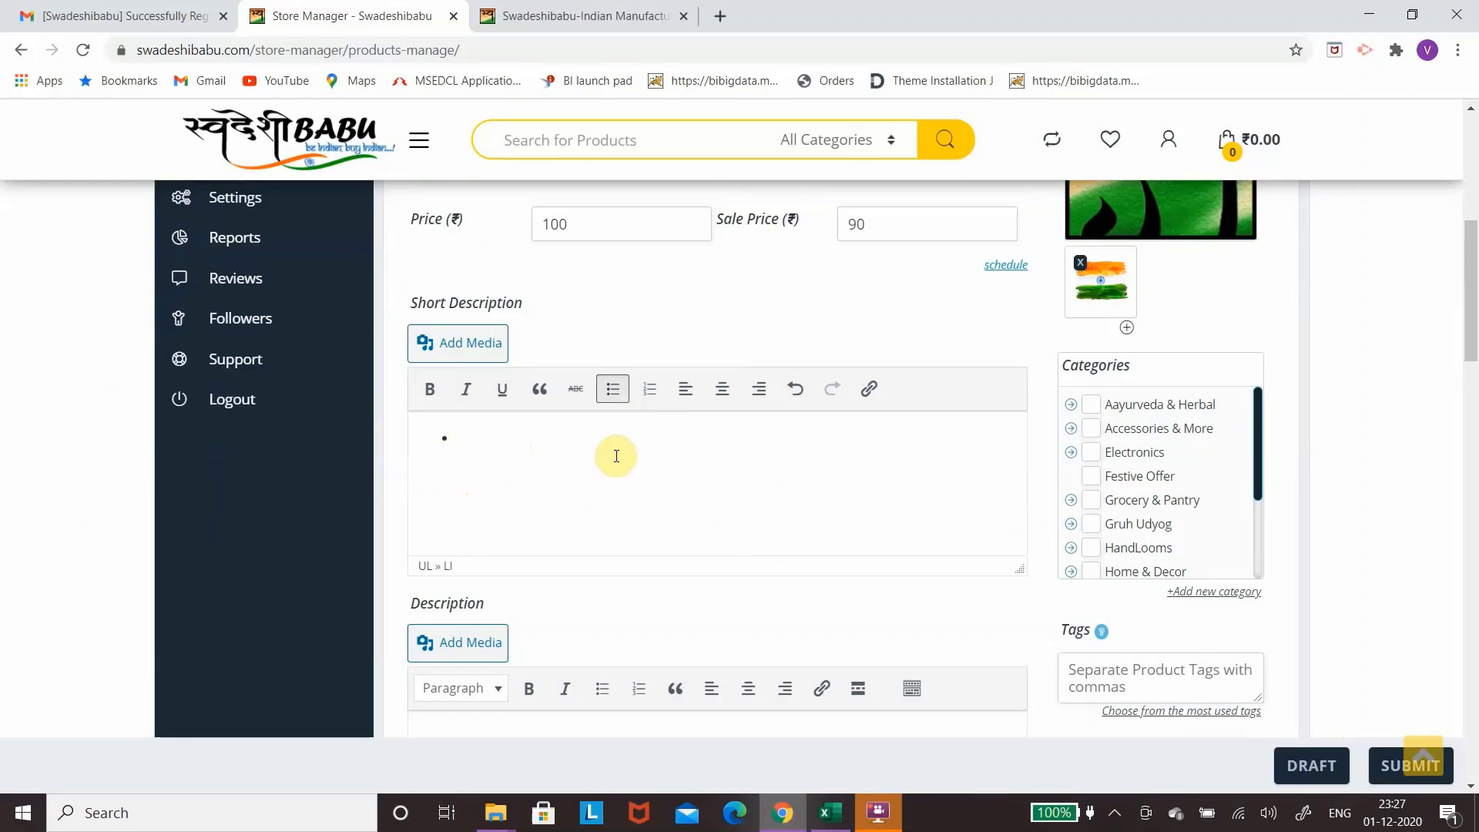
scroll(617, 454, up, 1)
scroll(618, 454, down, 1)
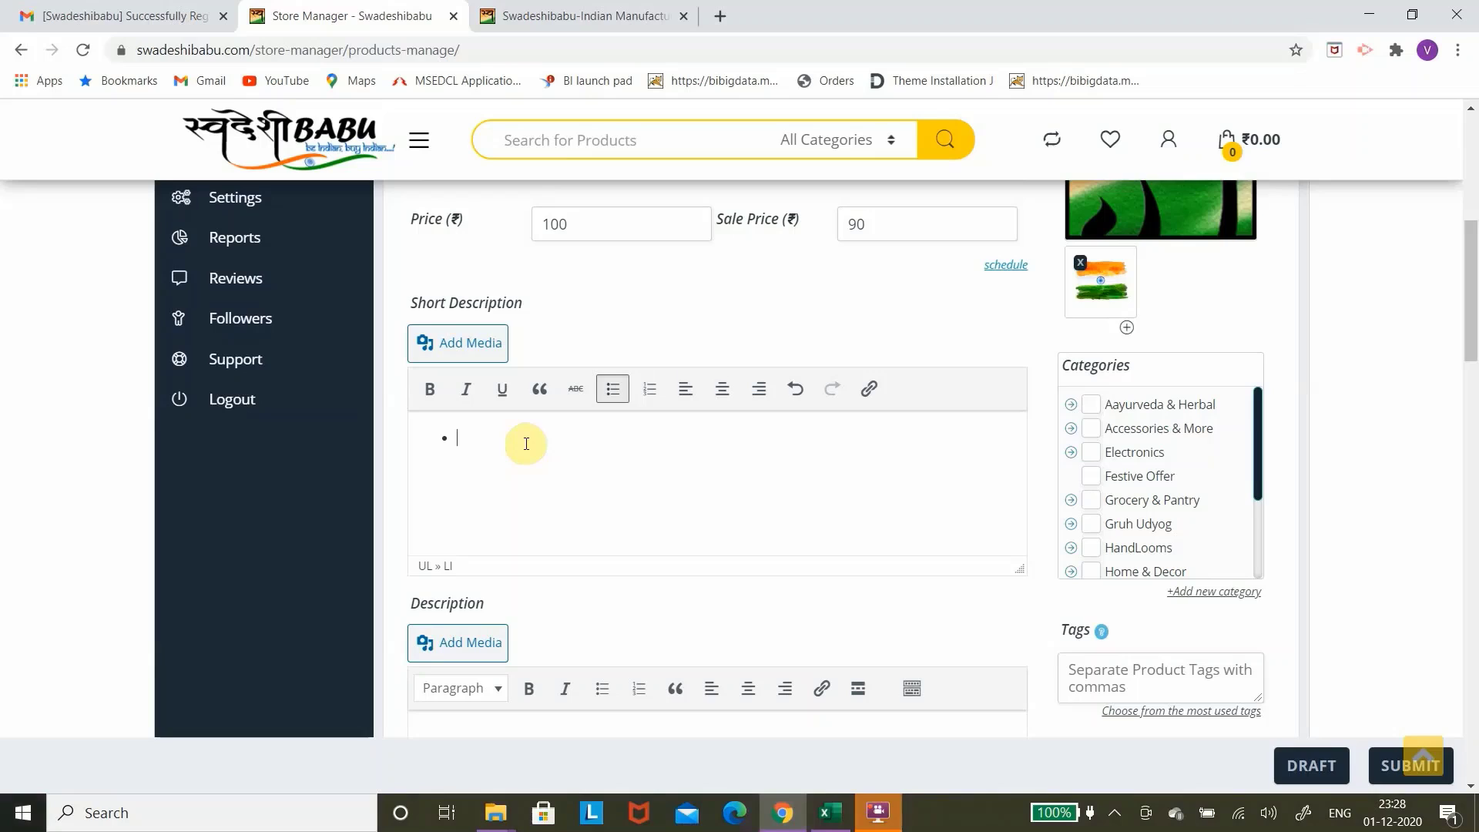
key(Caps_Lock)
text(QU)
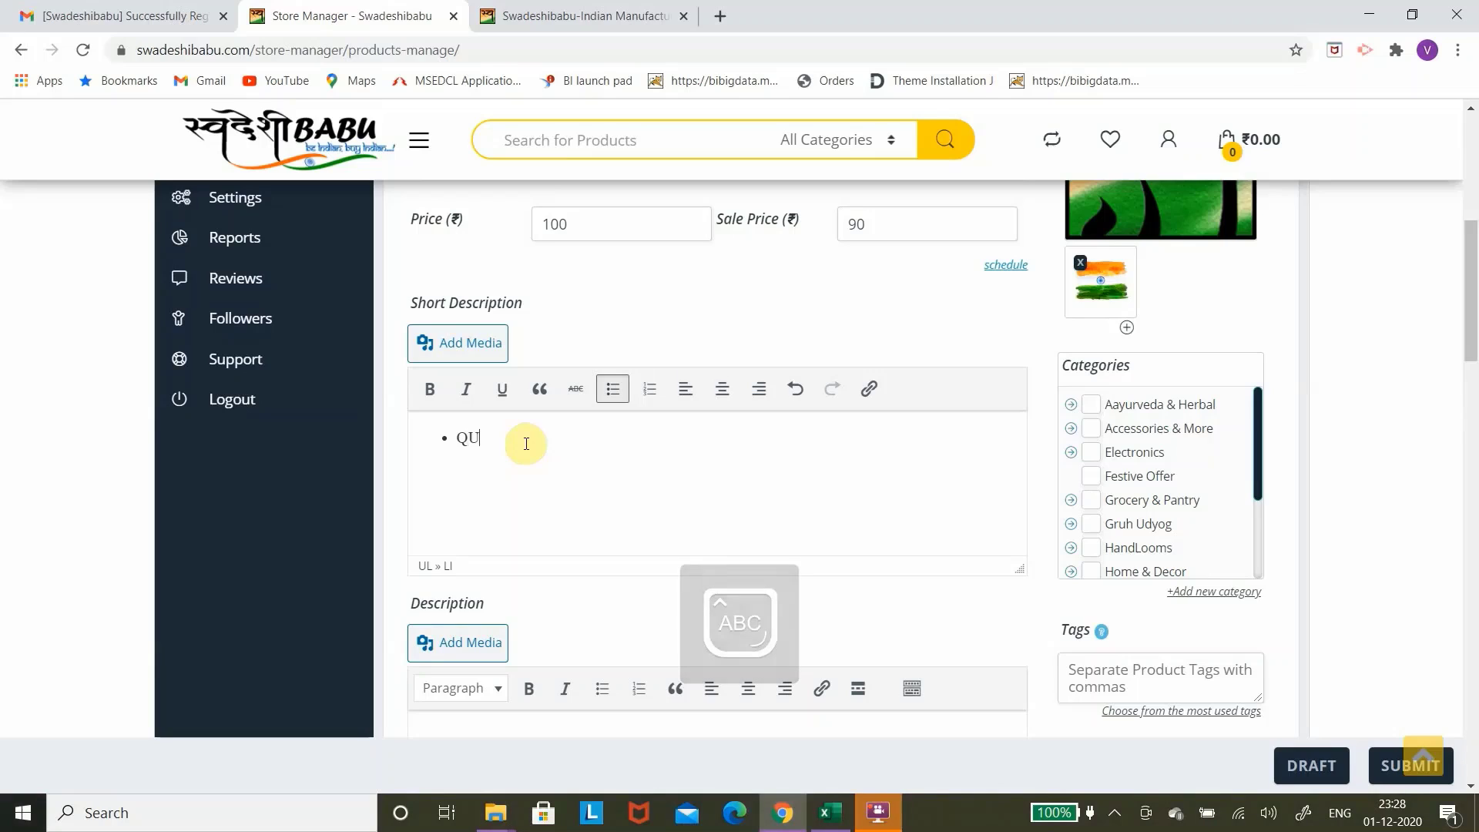
text(ALITY)
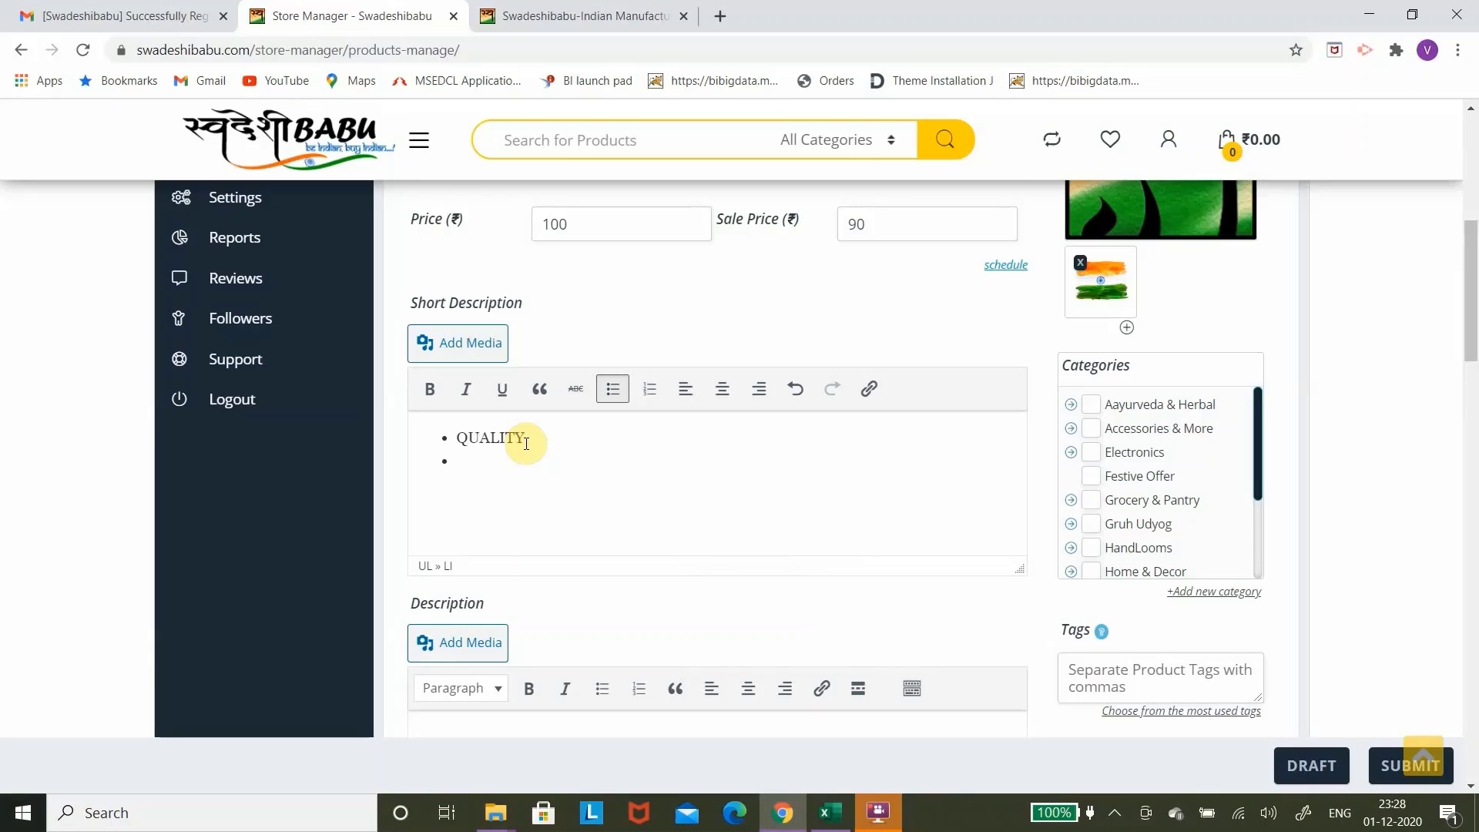
text(SIZE )
text(SHAPE)
text(MATERI)
text(AL)
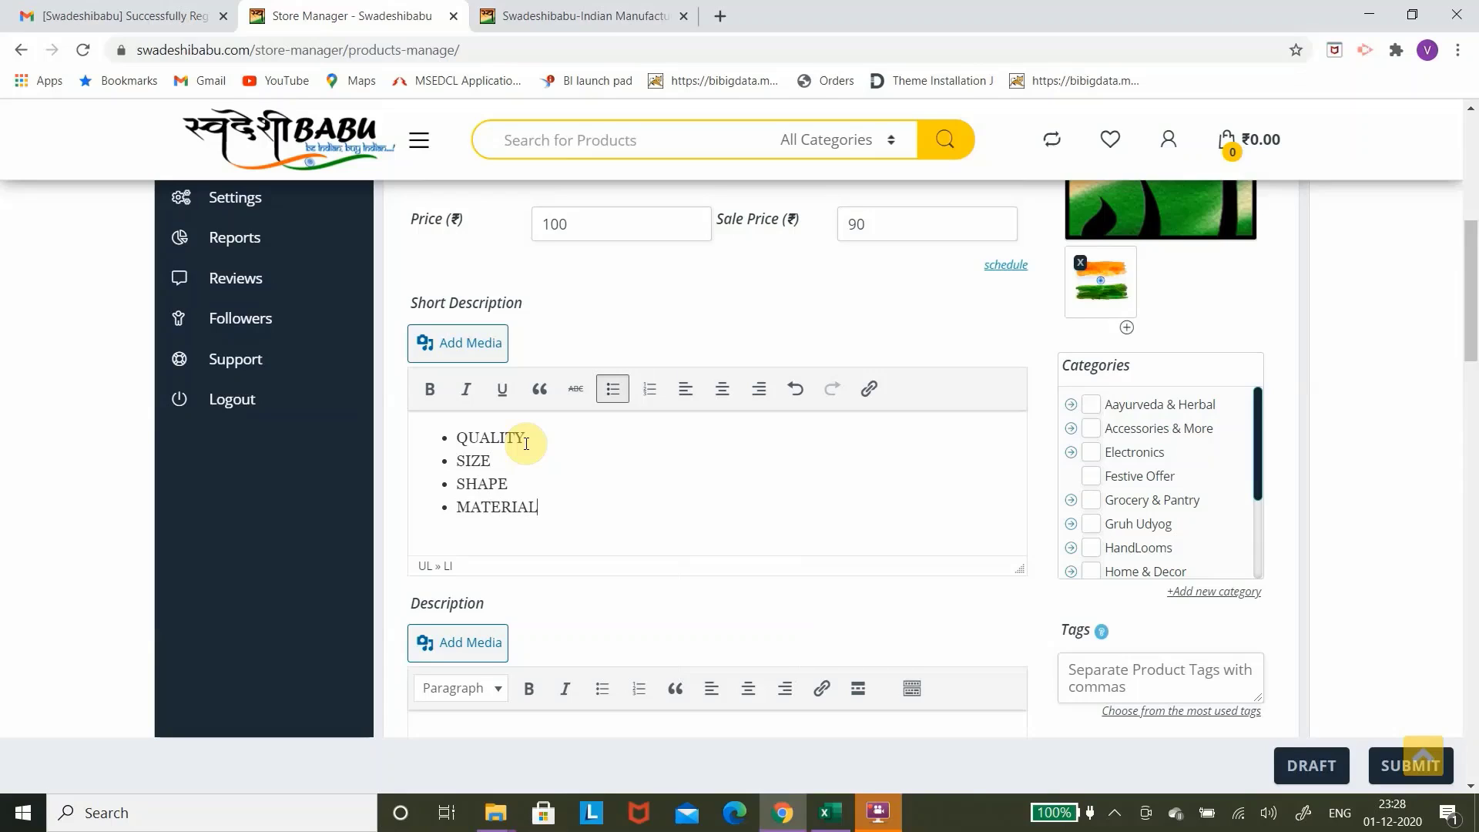
Assign the product to the Aayurveda & Herbal category and expand its subcategories.
scroll(562, 501, down, 1)
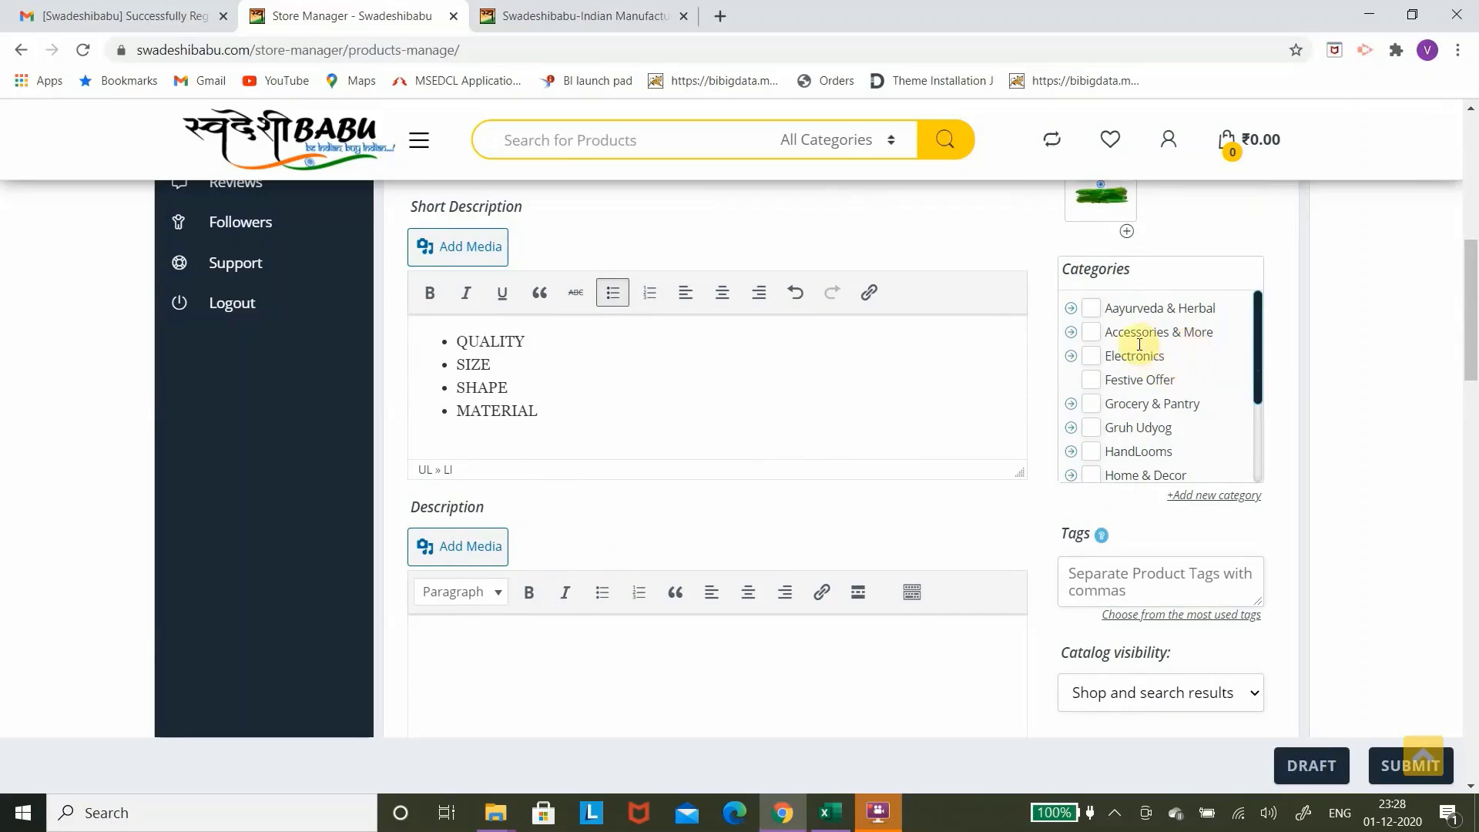
click(1092, 310)
click(1071, 309)
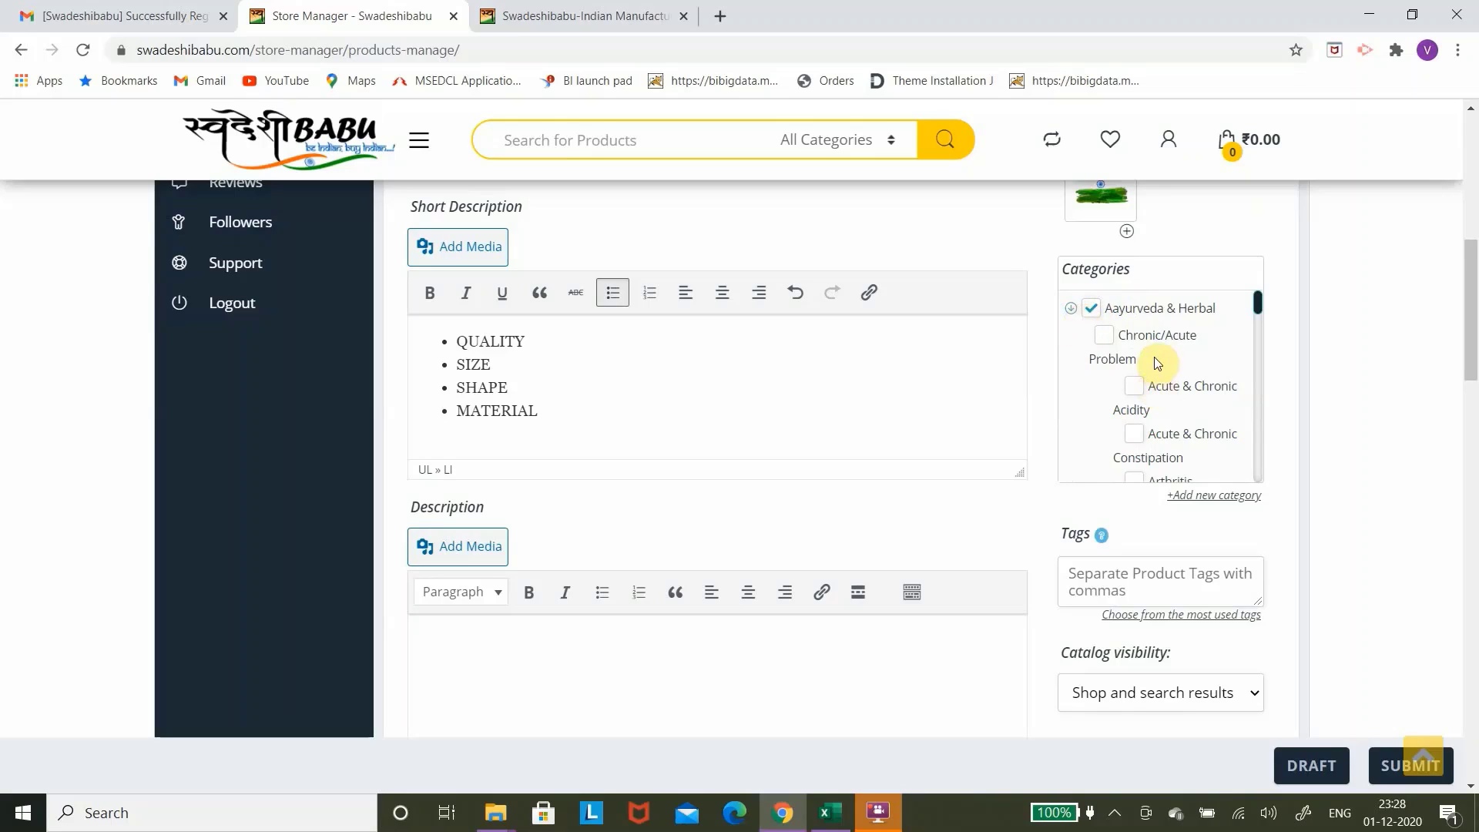
Look through the Aayurveda & Herbal subcategories and the main categories that follow them.
scroll(1160, 356, down, 1)
scroll(1161, 356, down, 2)
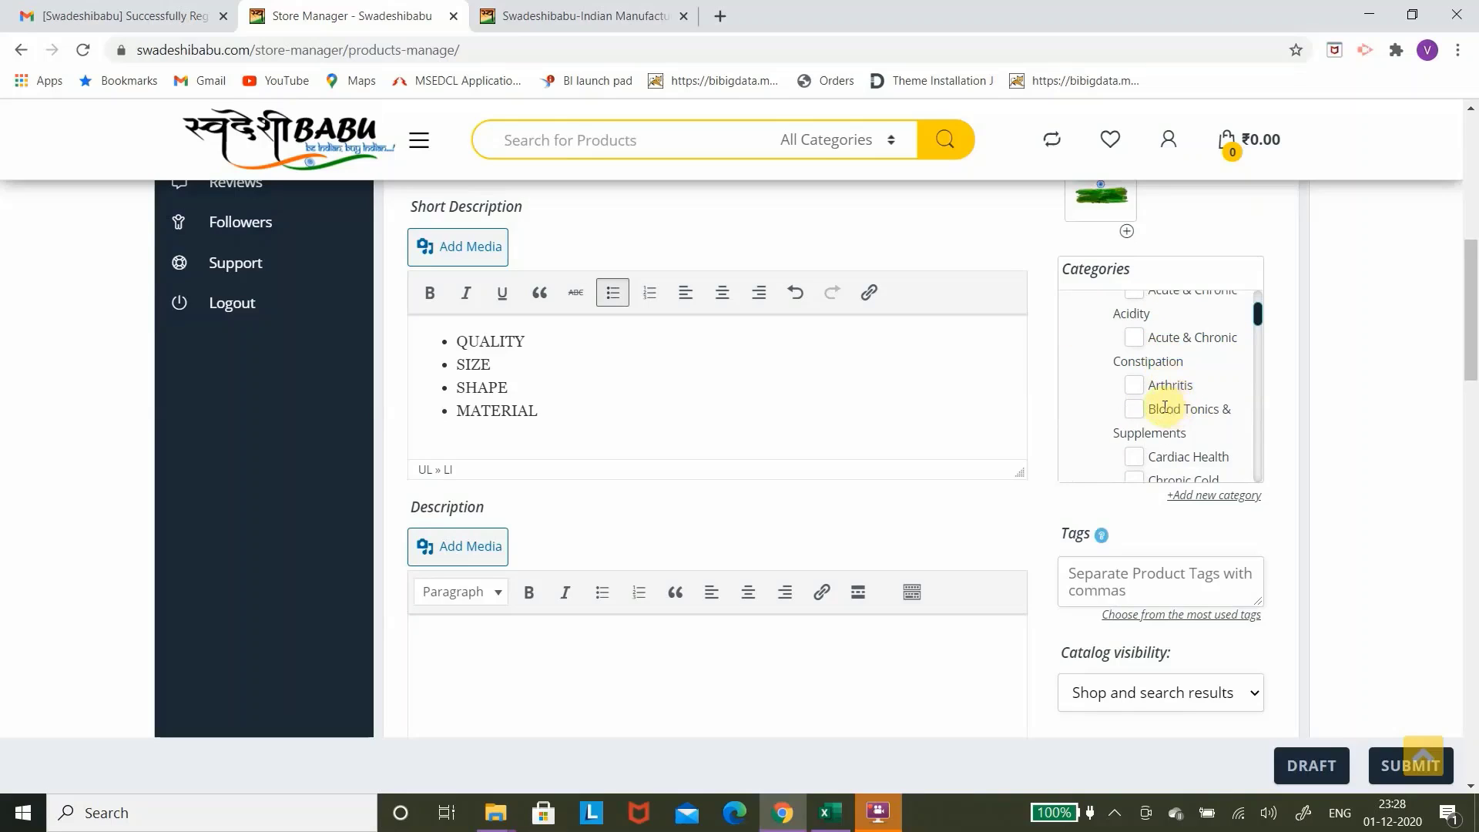
scroll(1163, 406, down, 2)
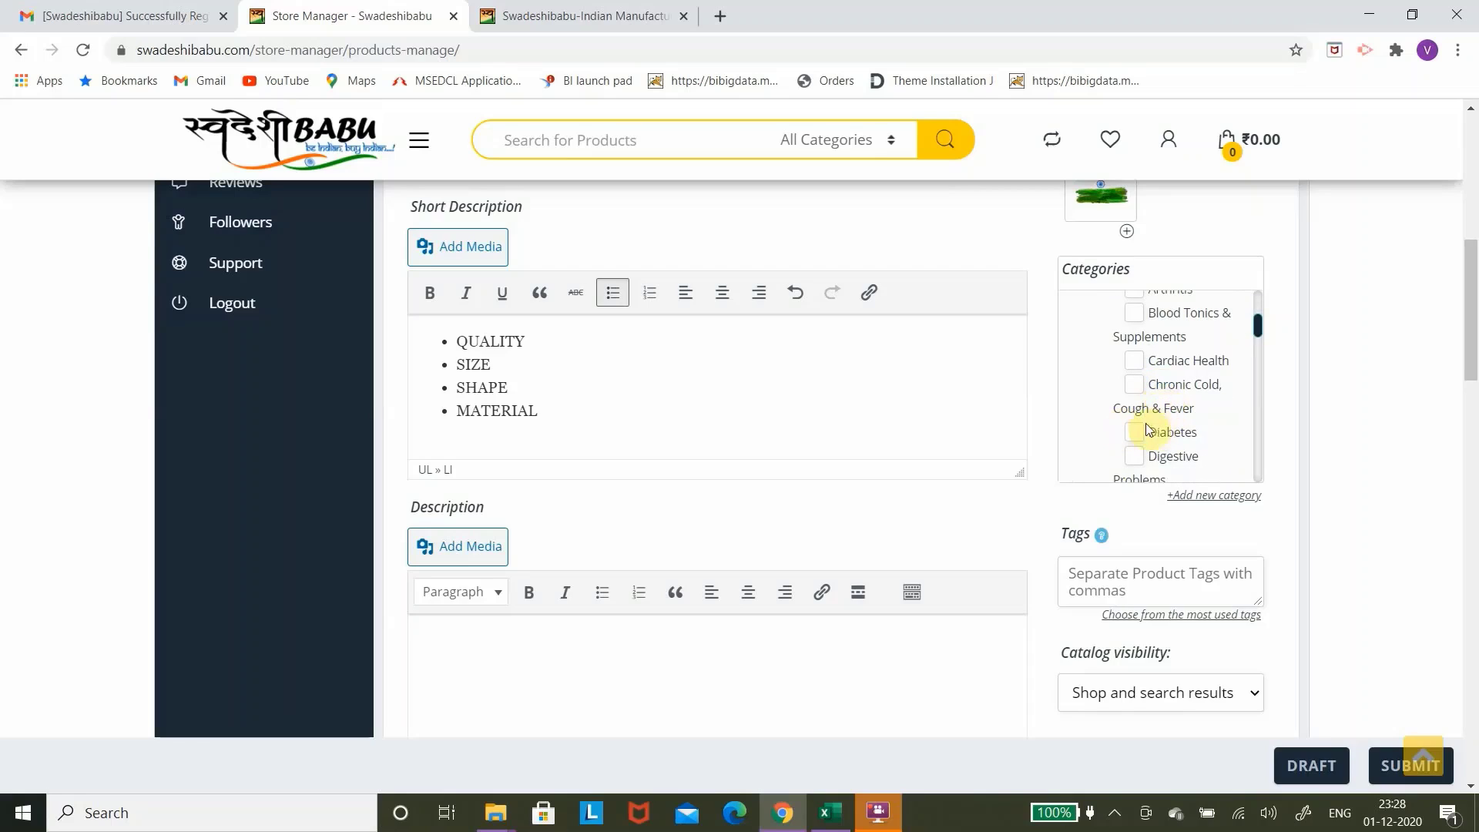
scroll(1181, 424, down, 2)
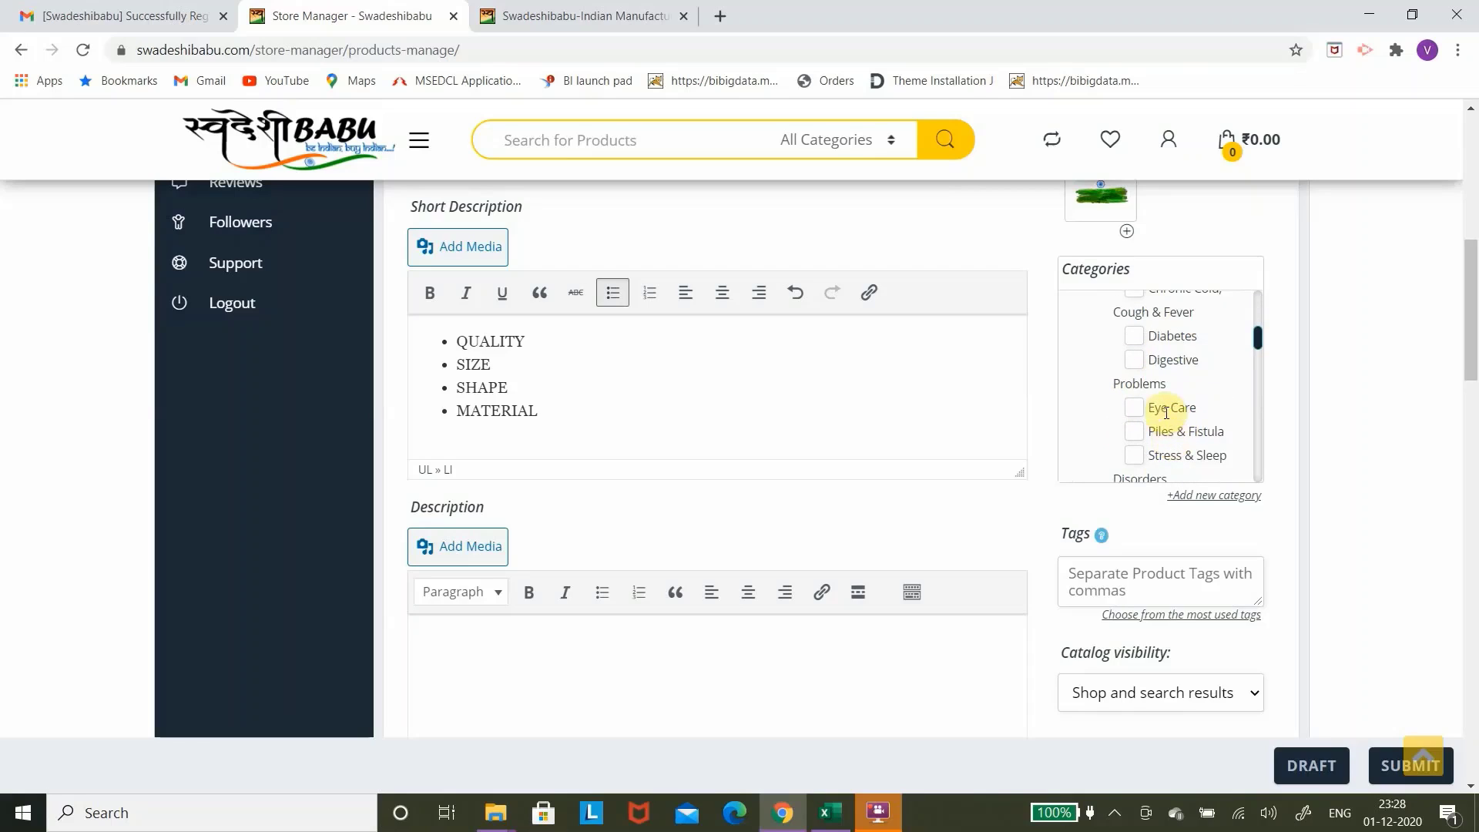
scroll(1145, 445, down, 2)
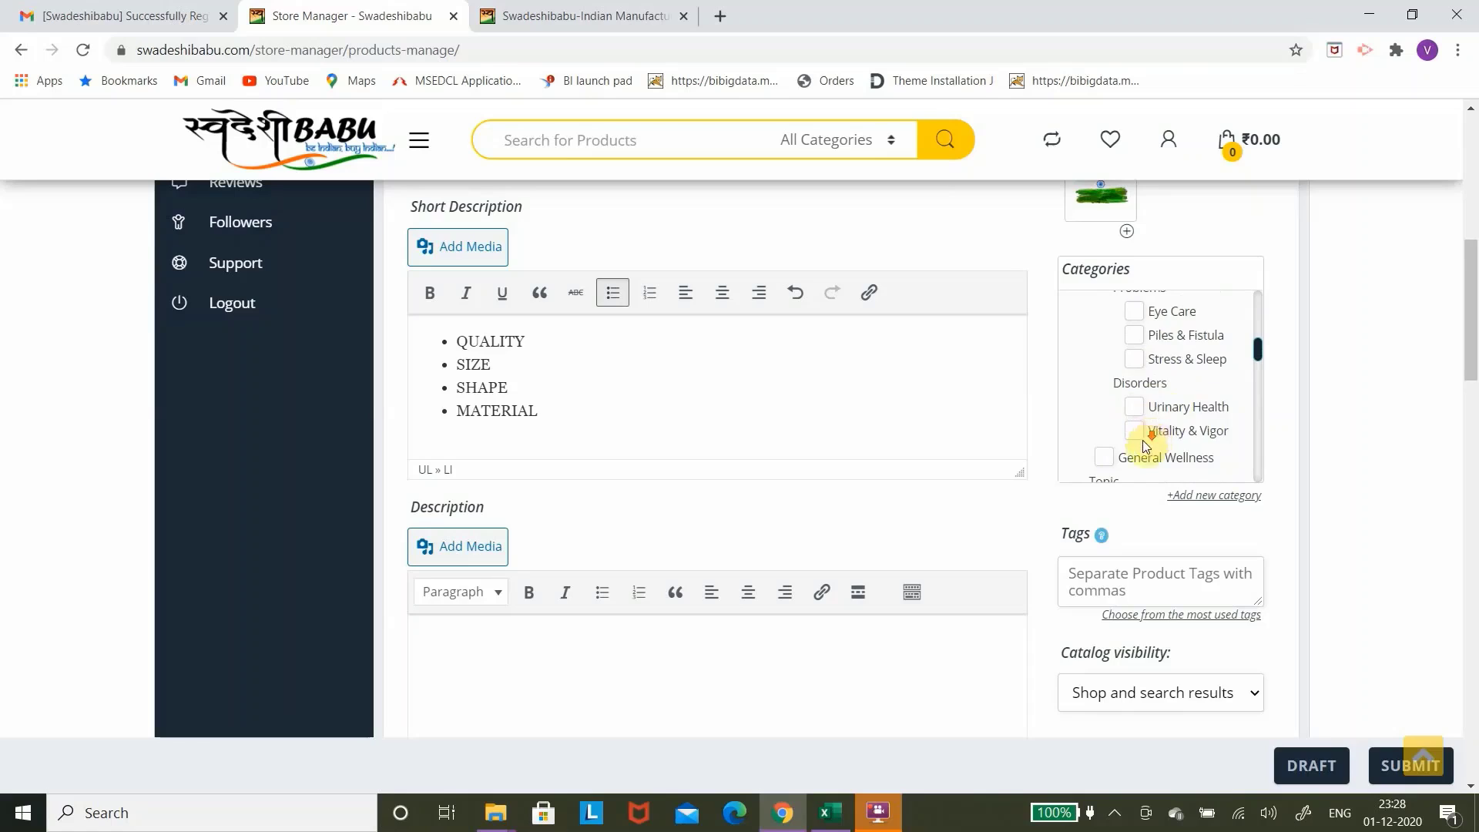
scroll(1145, 445, down, 4)
scroll(1144, 441, down, 6)
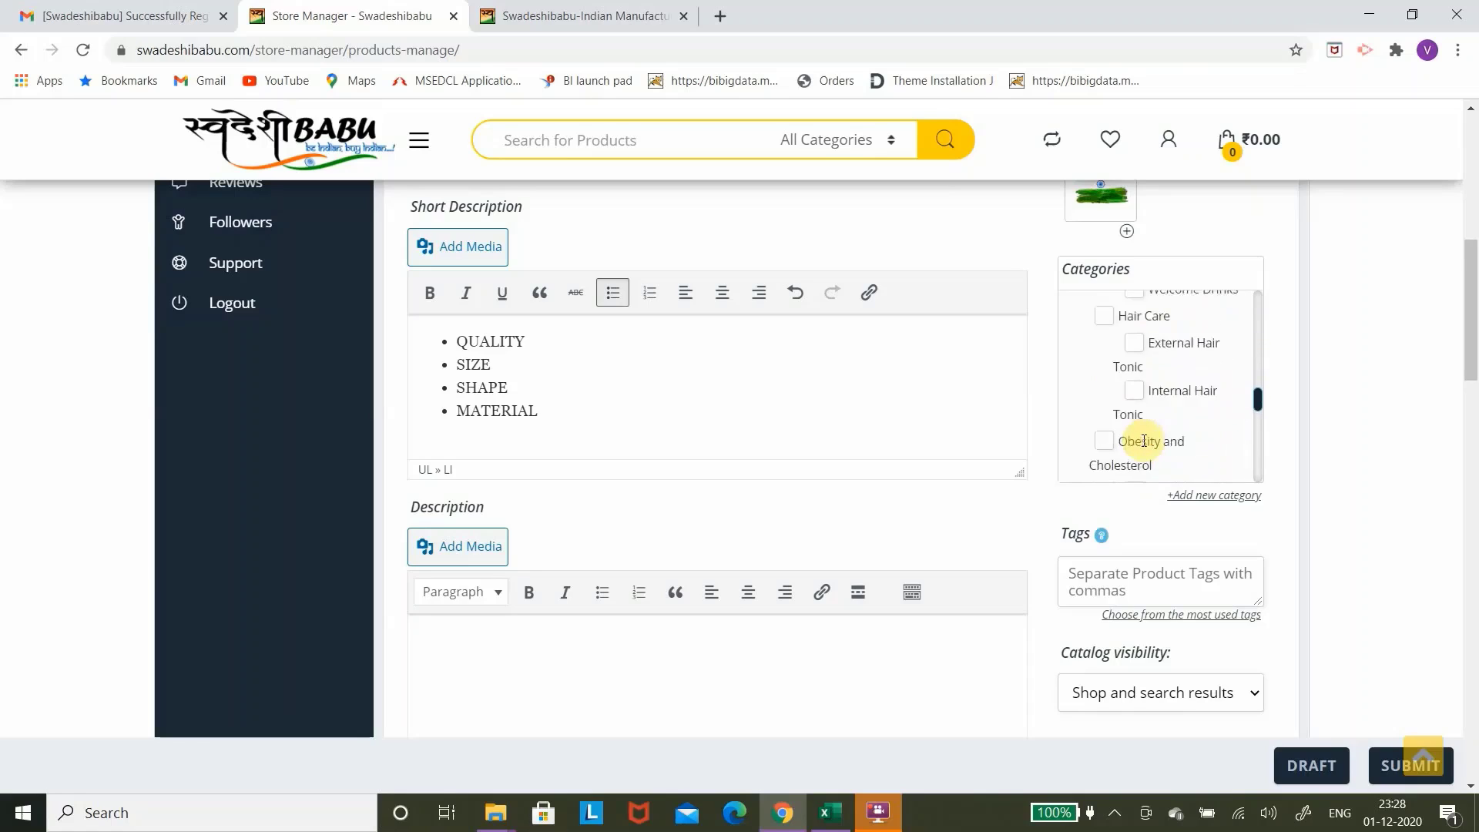
scroll(1153, 405, down, 2)
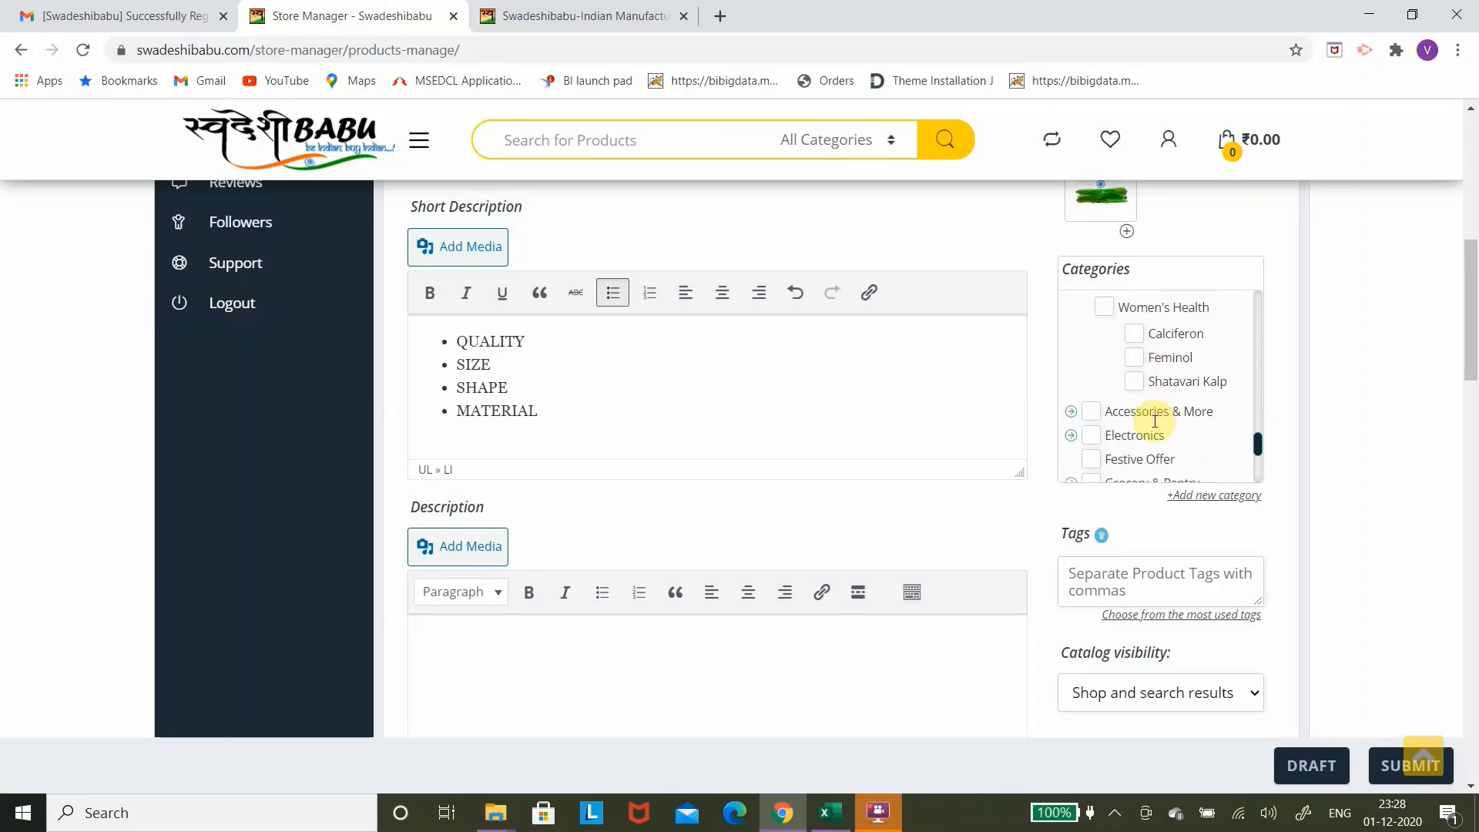
scroll(1112, 424, down, 2)
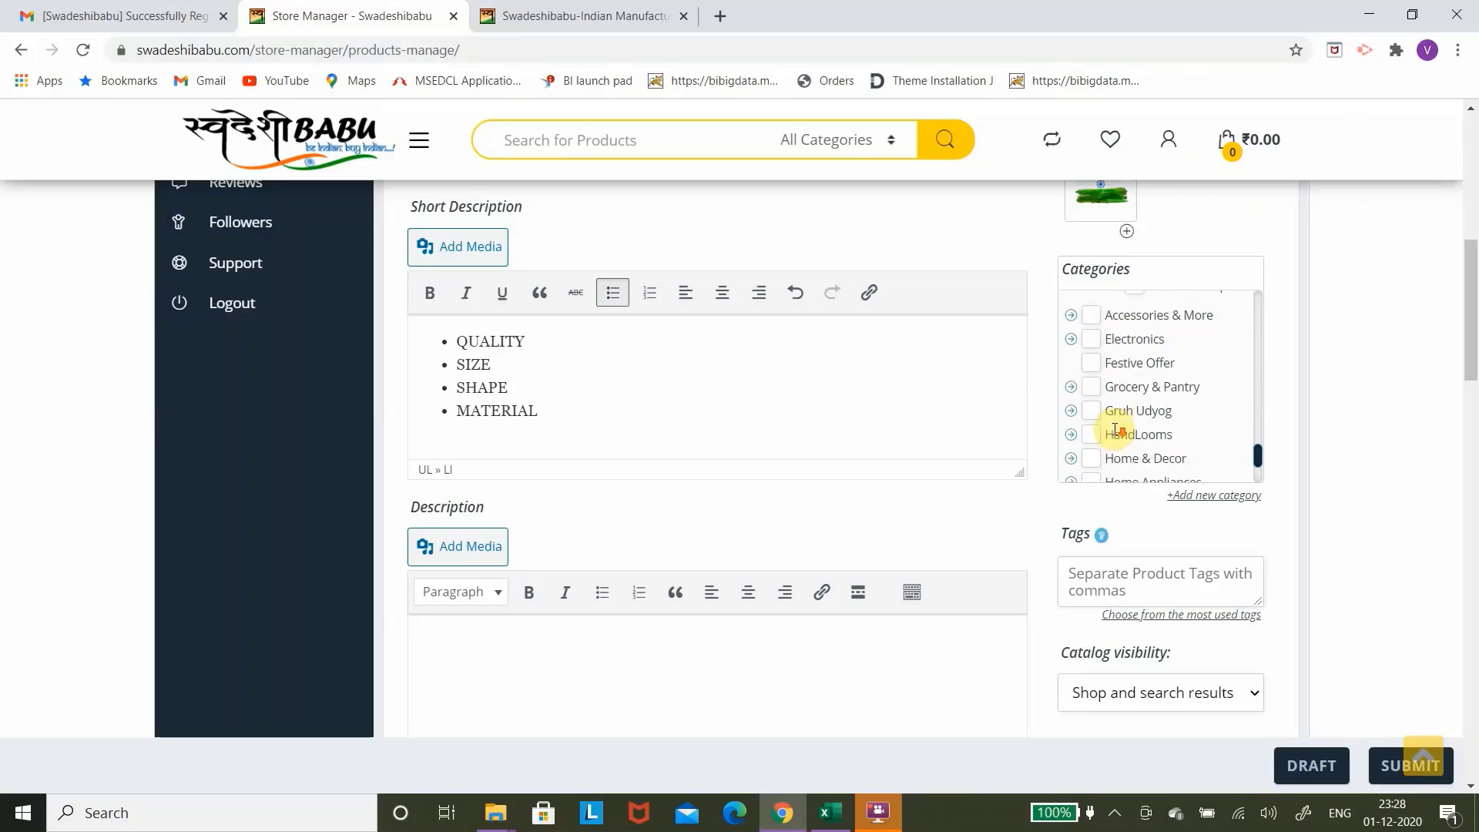
Expand the Electronics category and assign the product to Computer Accessories, Bluetooth Speakers and Camera.
click(1072, 342)
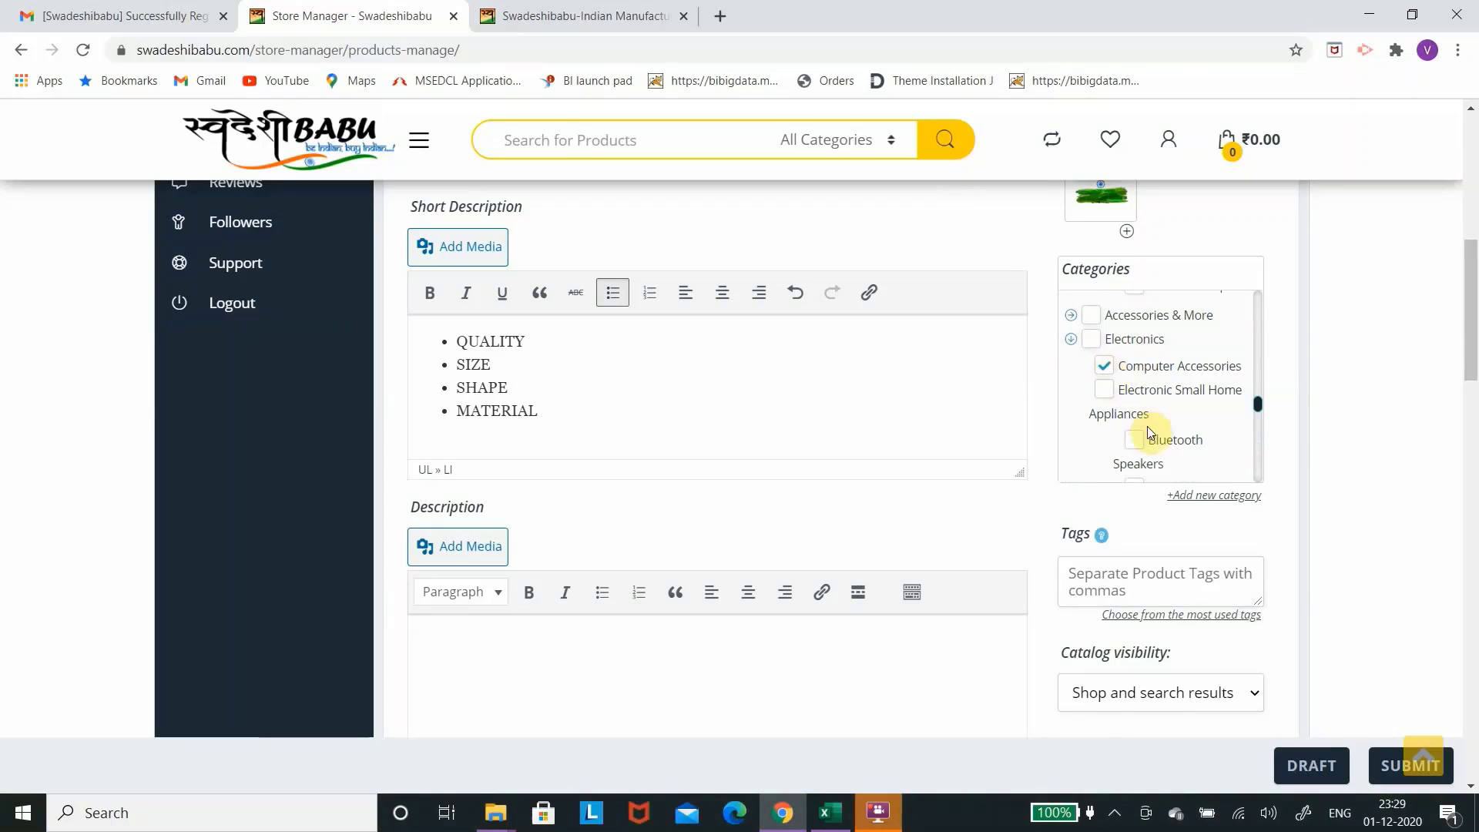
scroll(1148, 426, down, 2)
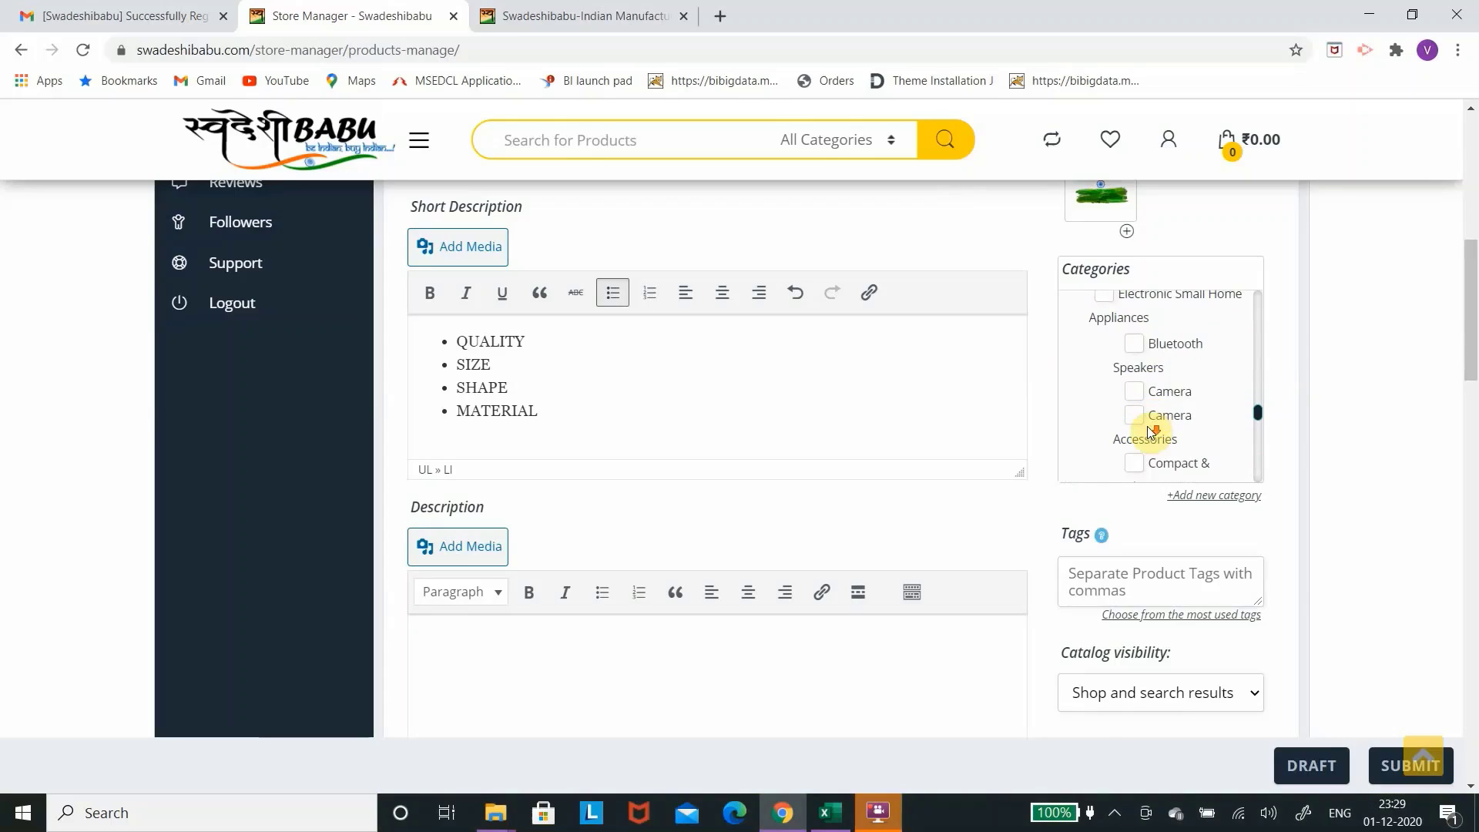
click(1137, 347)
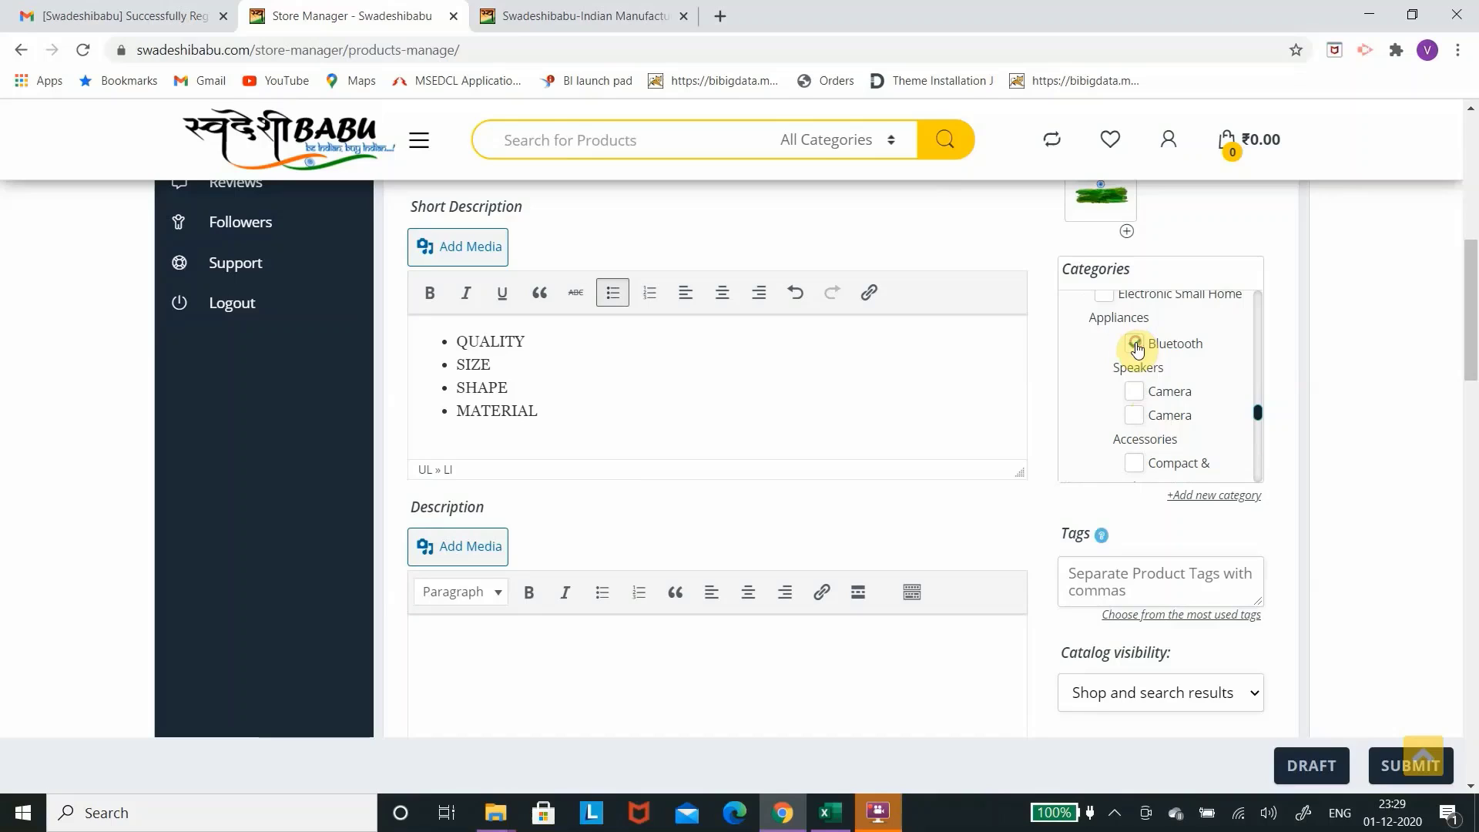
click(1138, 393)
scroll(1138, 393, down, 10)
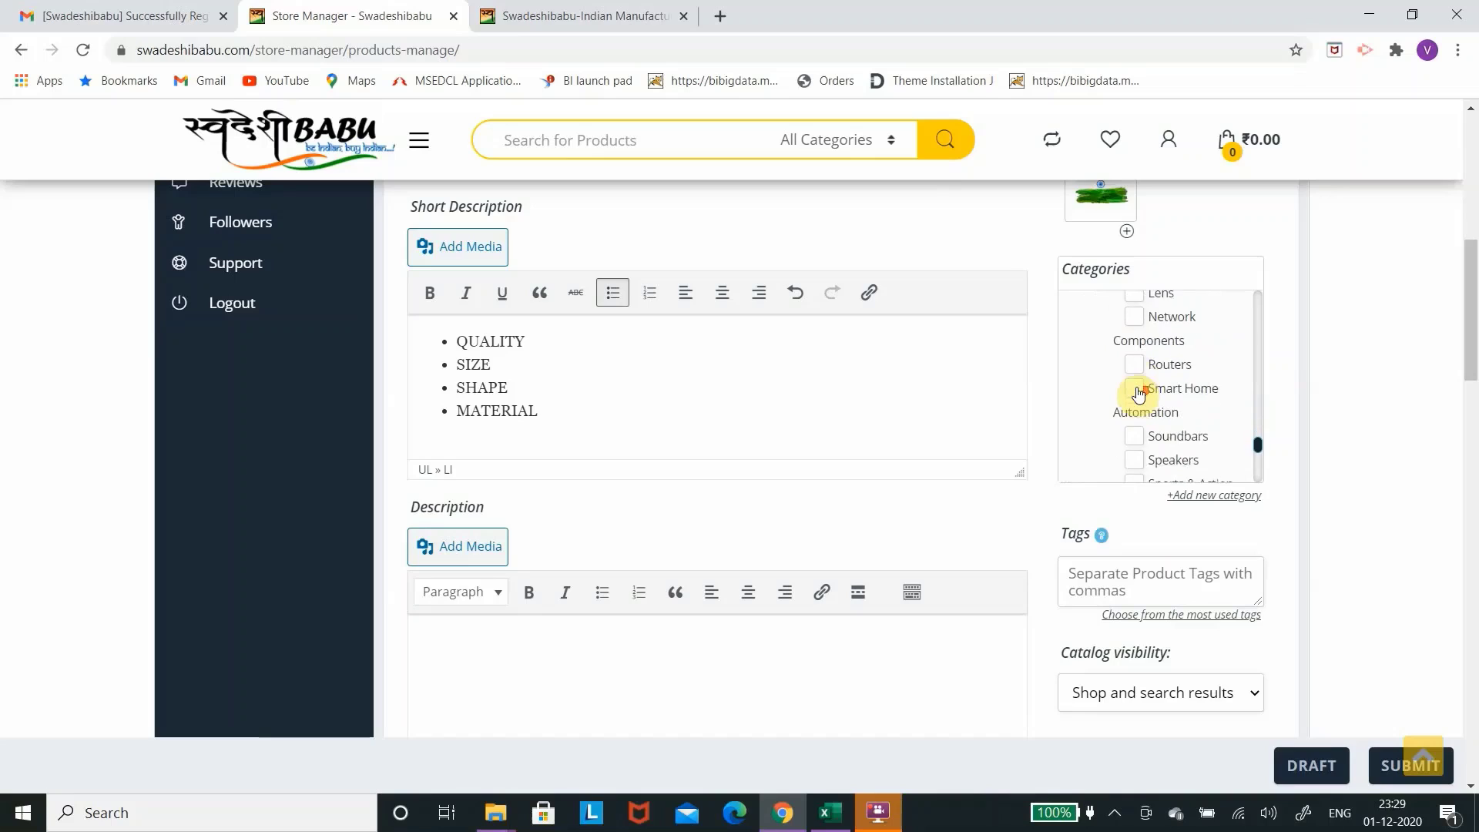
scroll(1138, 393, down, 3)
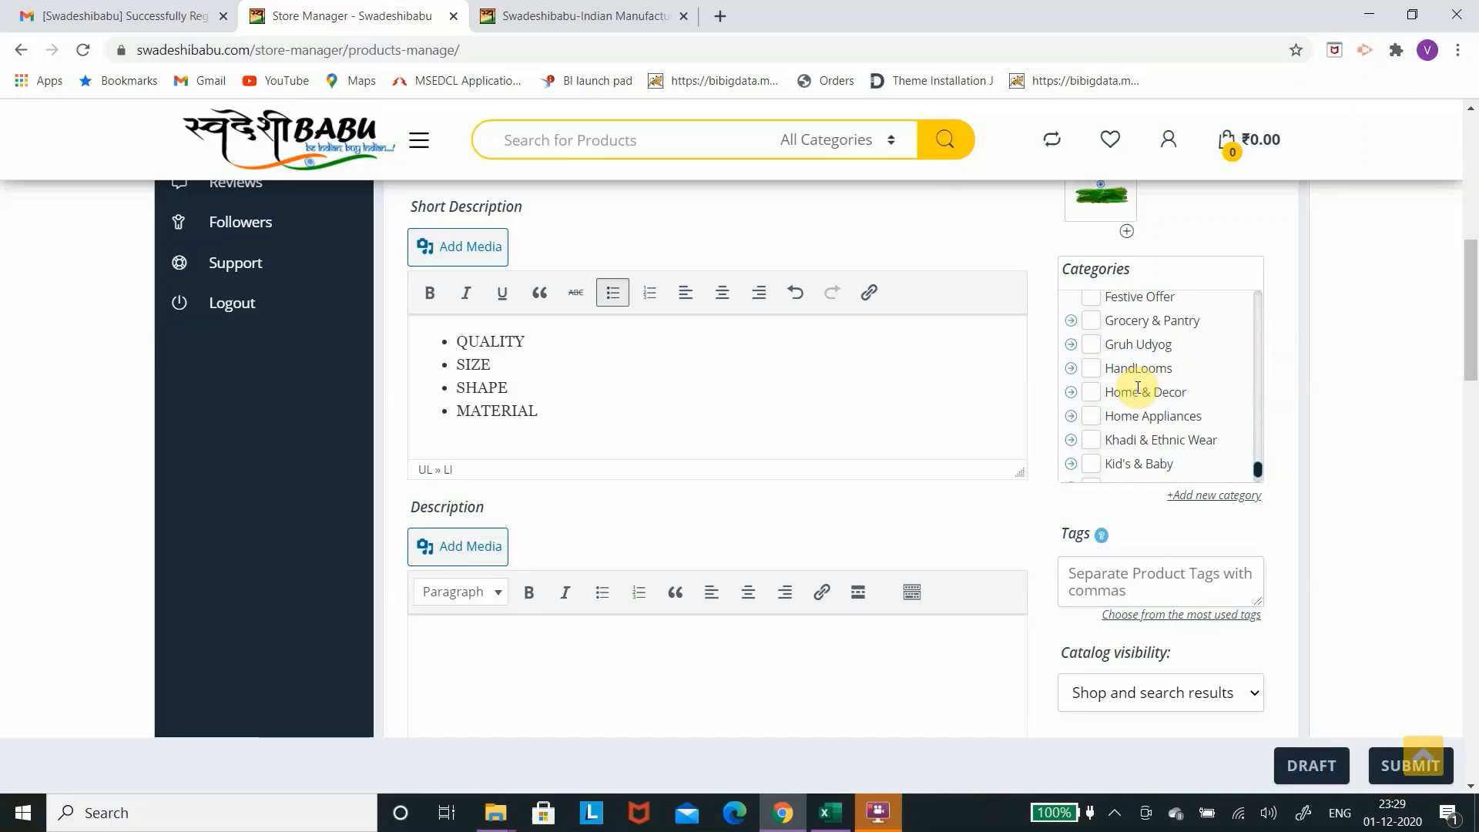
Expand the Men's category and look through its accessories, footwear, grooming, watches and fashion subcategories.
scroll(1138, 391, down, 2)
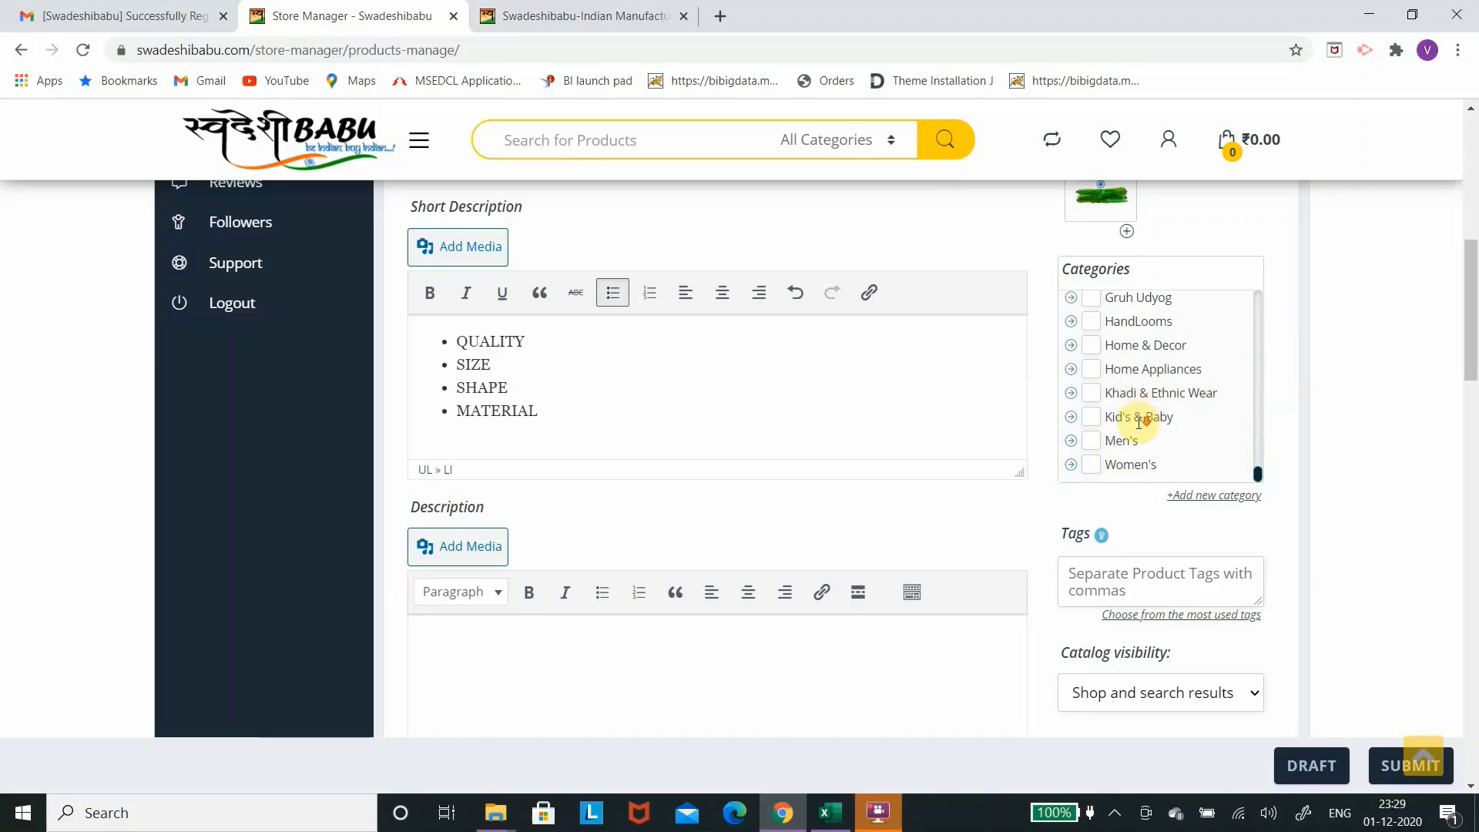
click(1072, 442)
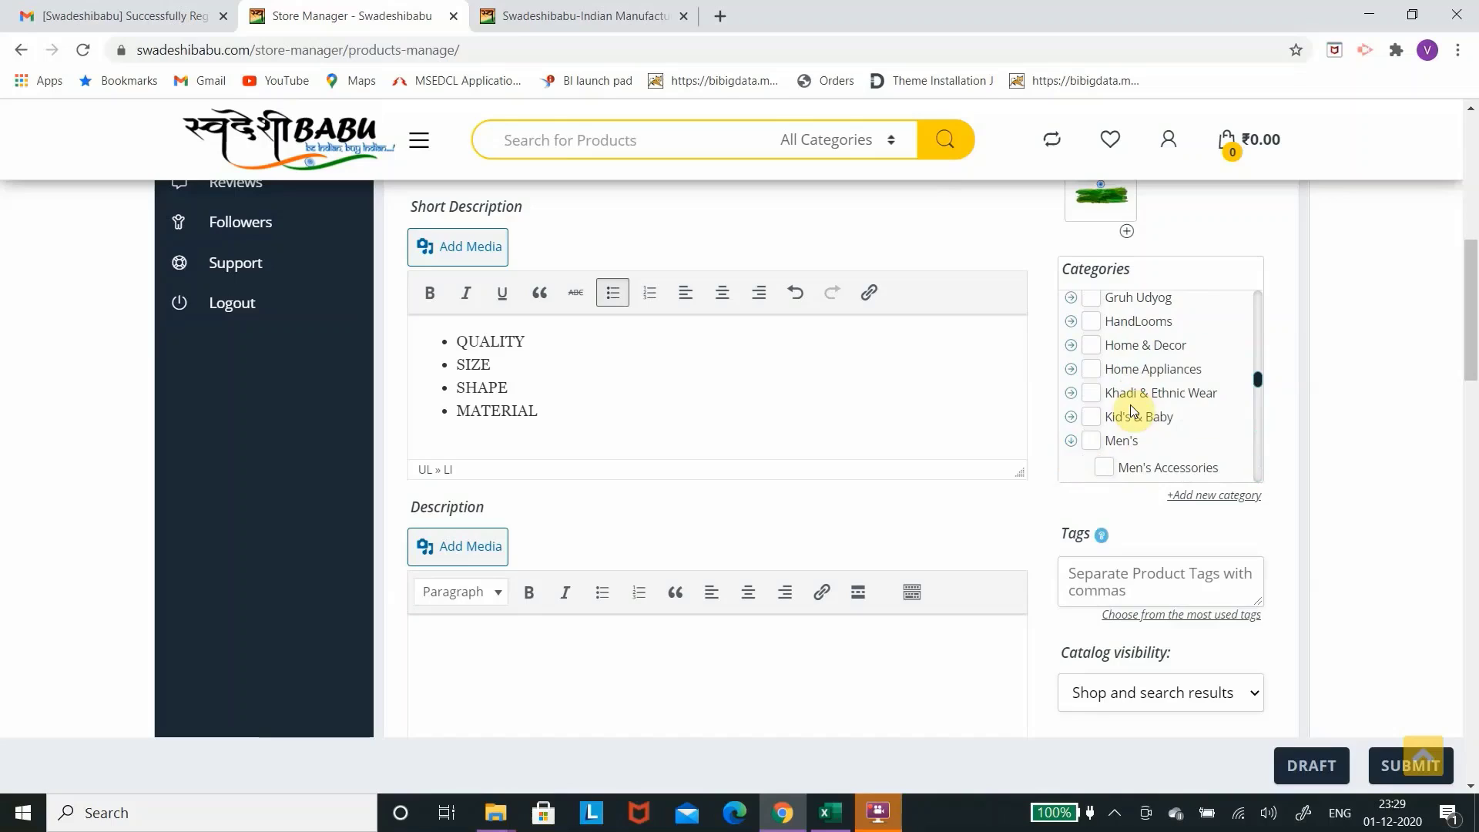
scroll(1132, 410, down, 1)
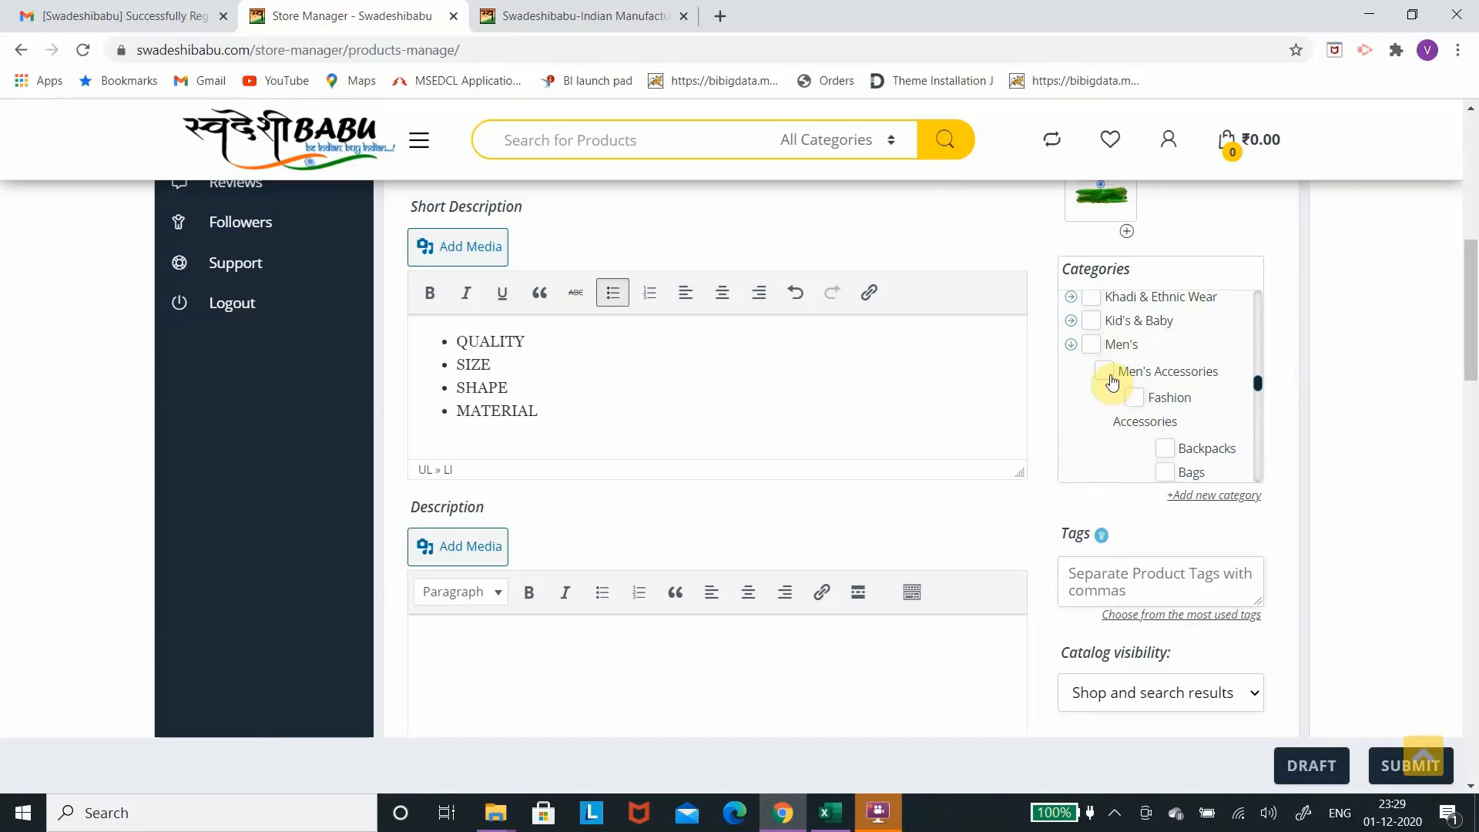
scroll(1114, 382, down, 1)
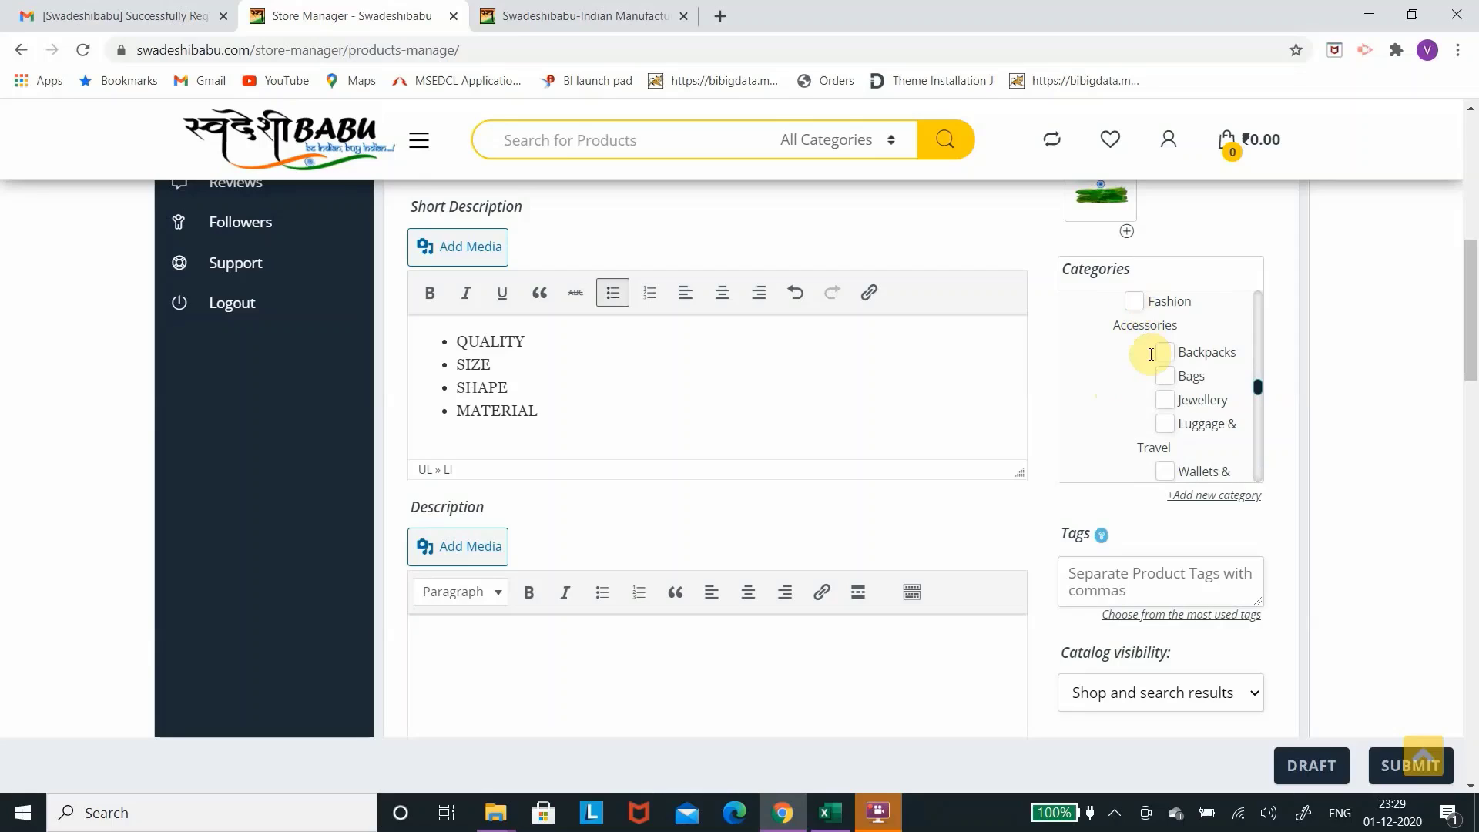
scroll(1168, 389, down, 3)
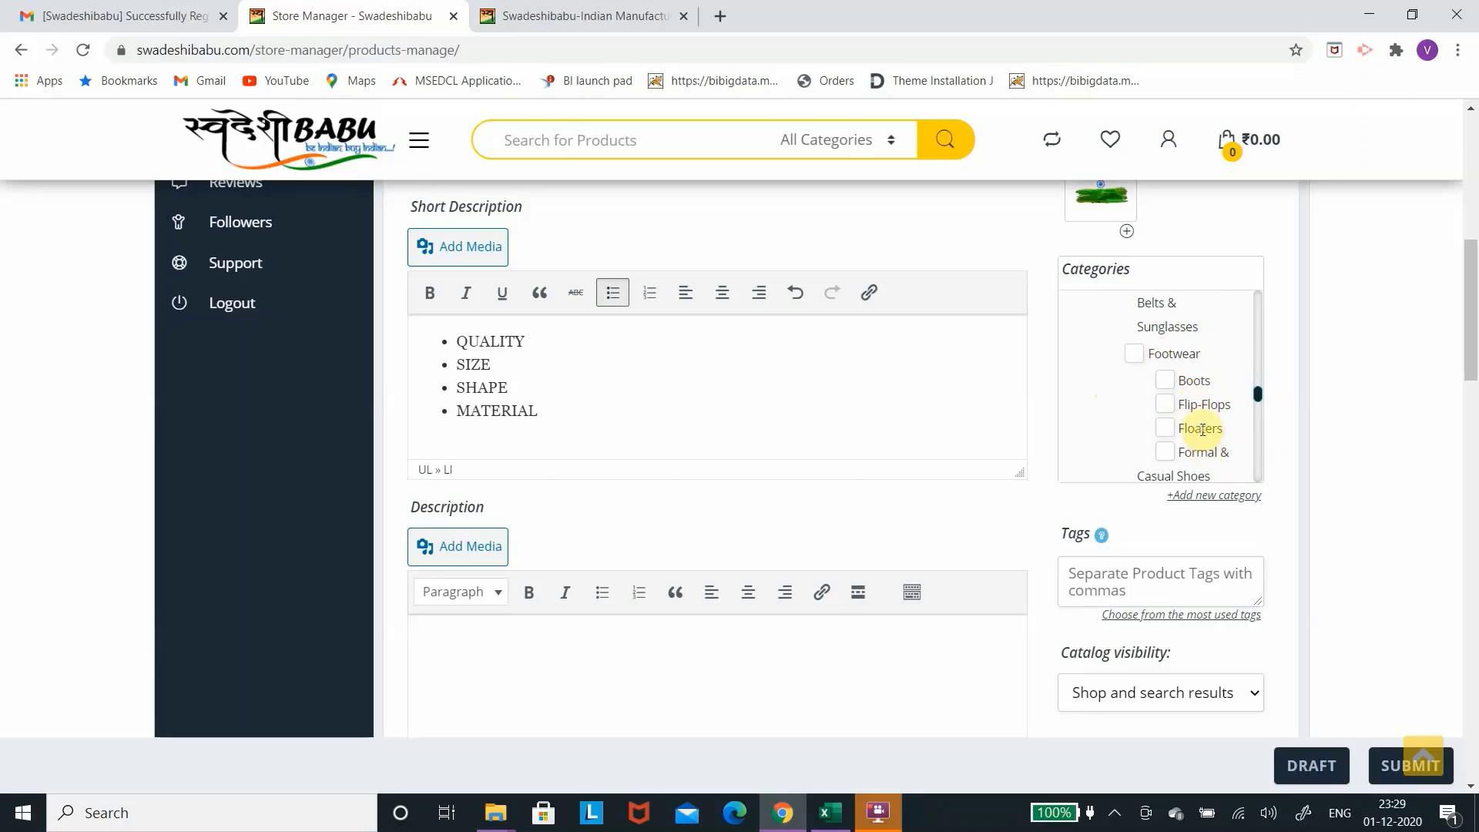
scroll(1202, 415, down, 2)
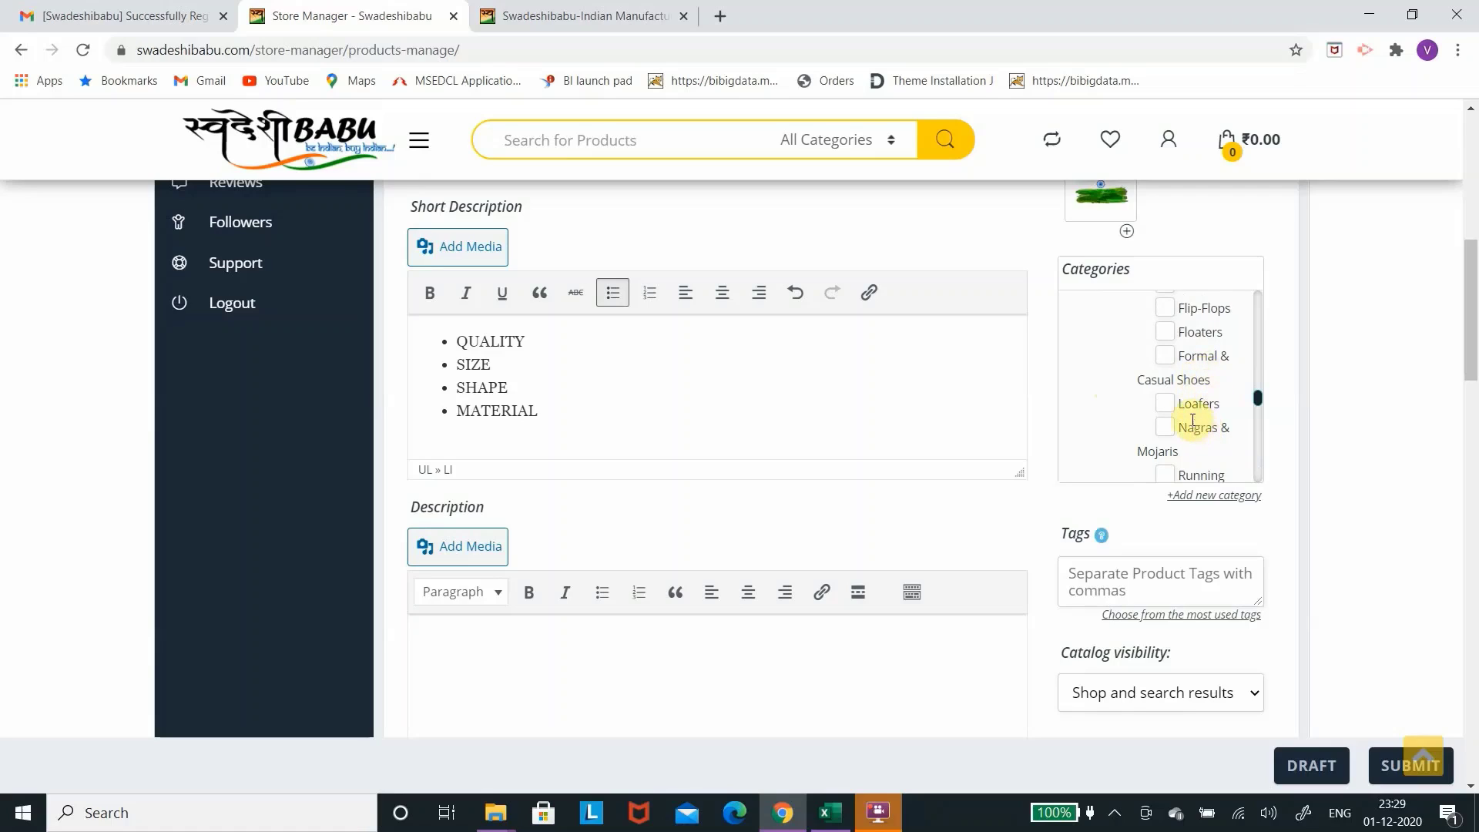
scroll(1198, 424, down, 3)
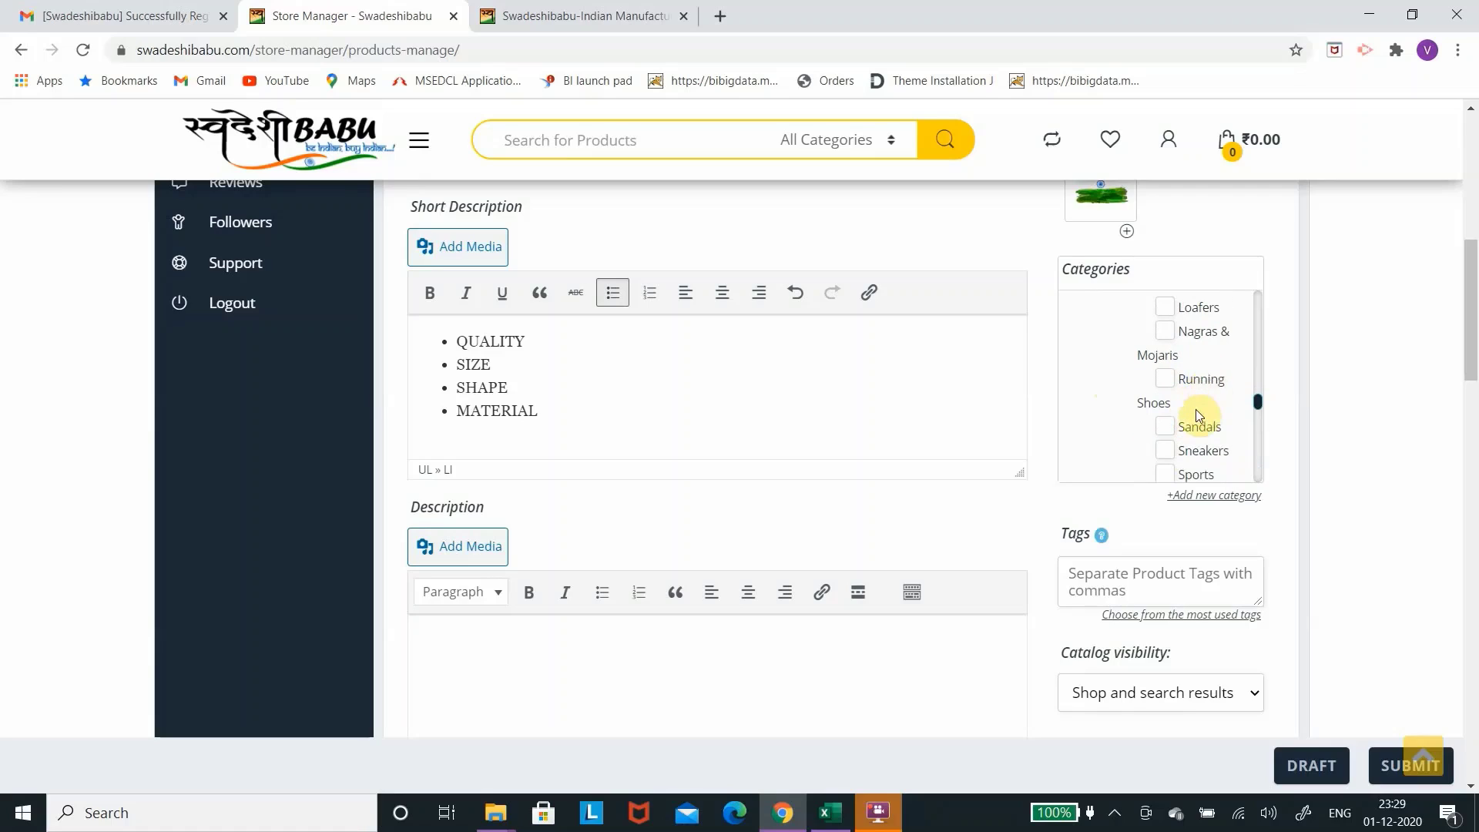
scroll(1199, 408, down, 2)
scroll(1199, 416, down, 4)
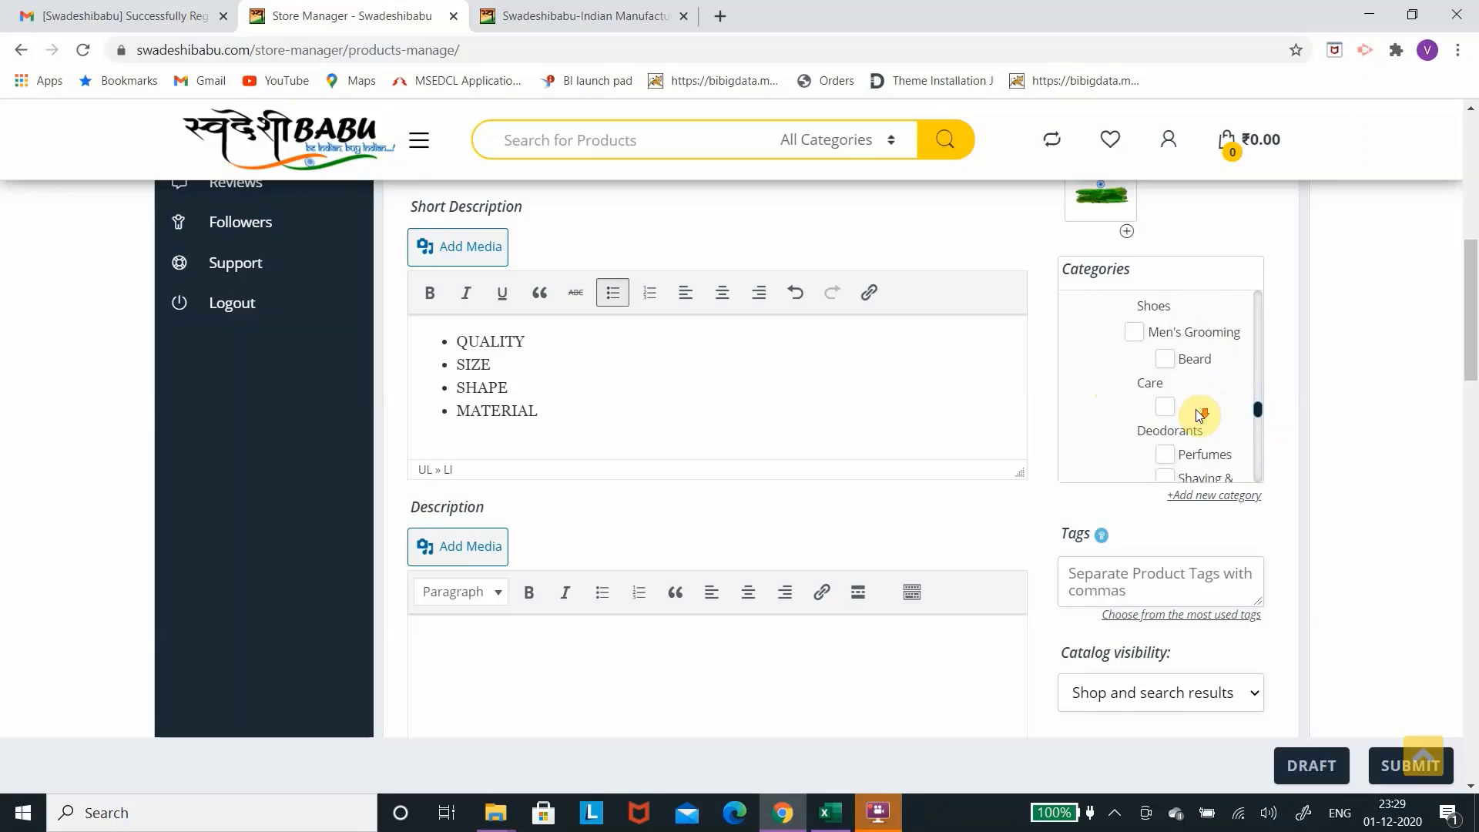
scroll(1193, 409, down, 2)
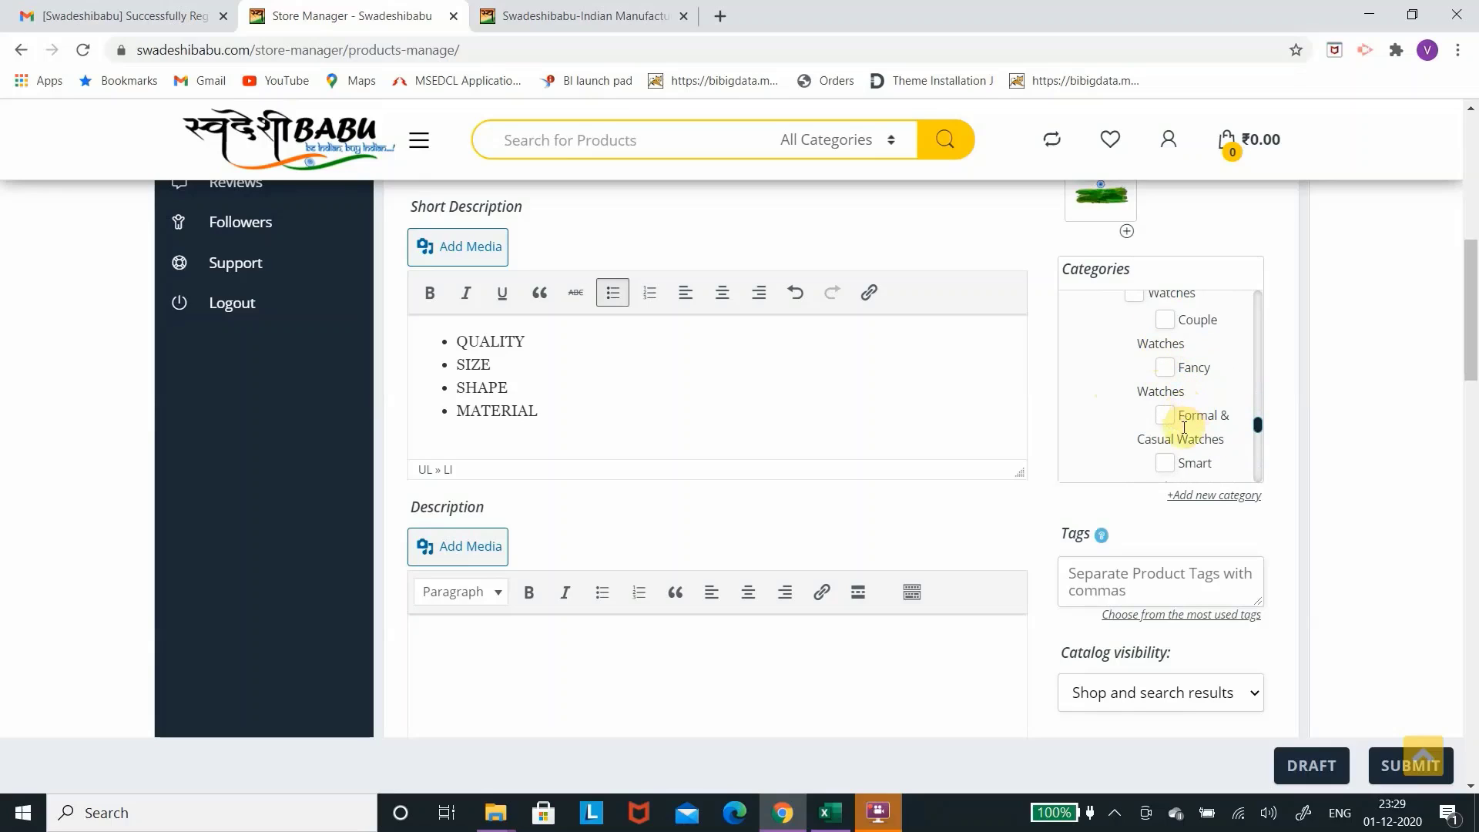
scroll(1206, 439, down, 2)
scroll(1203, 435, down, 2)
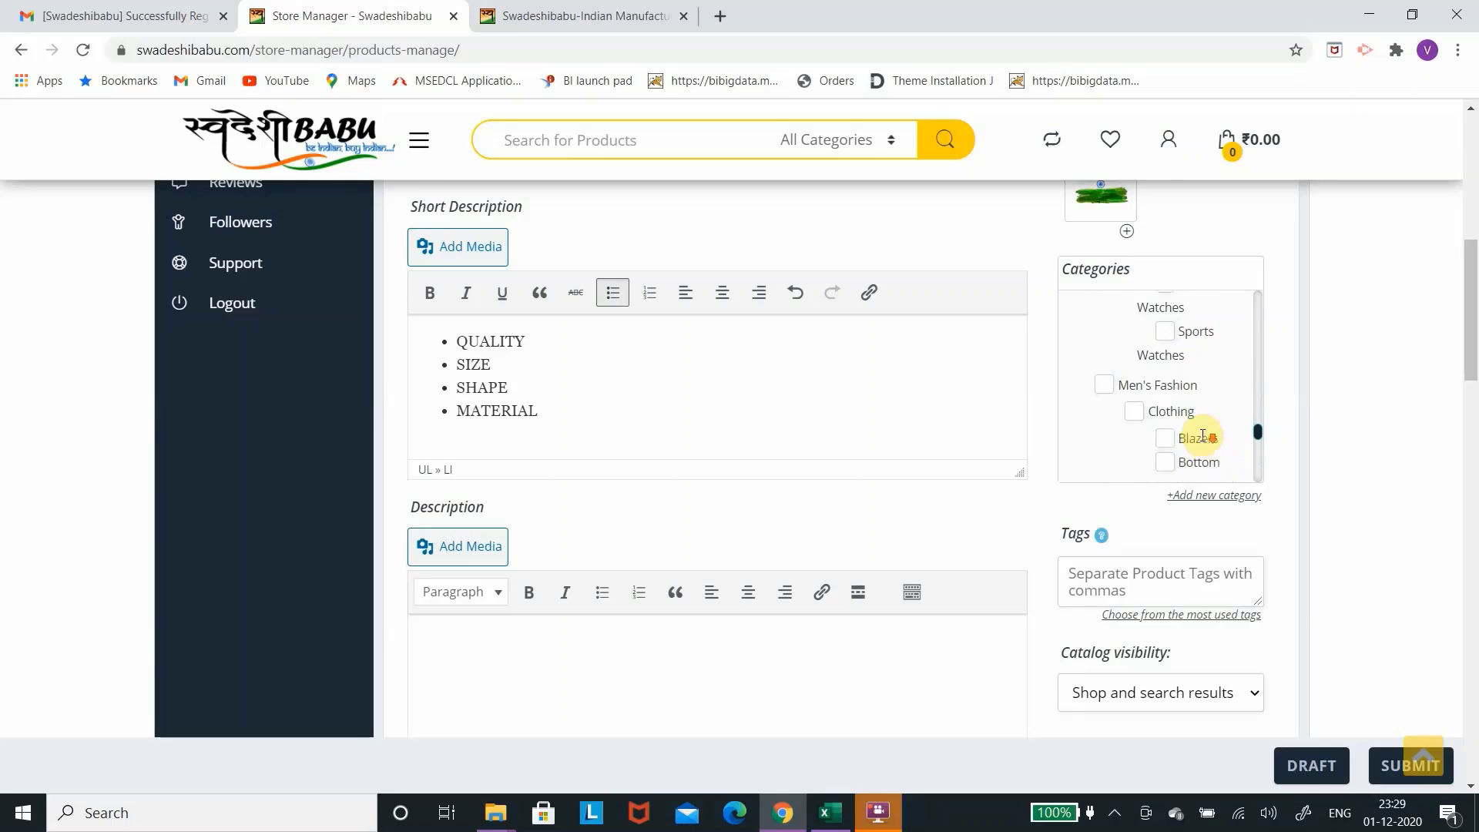
scroll(1194, 412, down, 2)
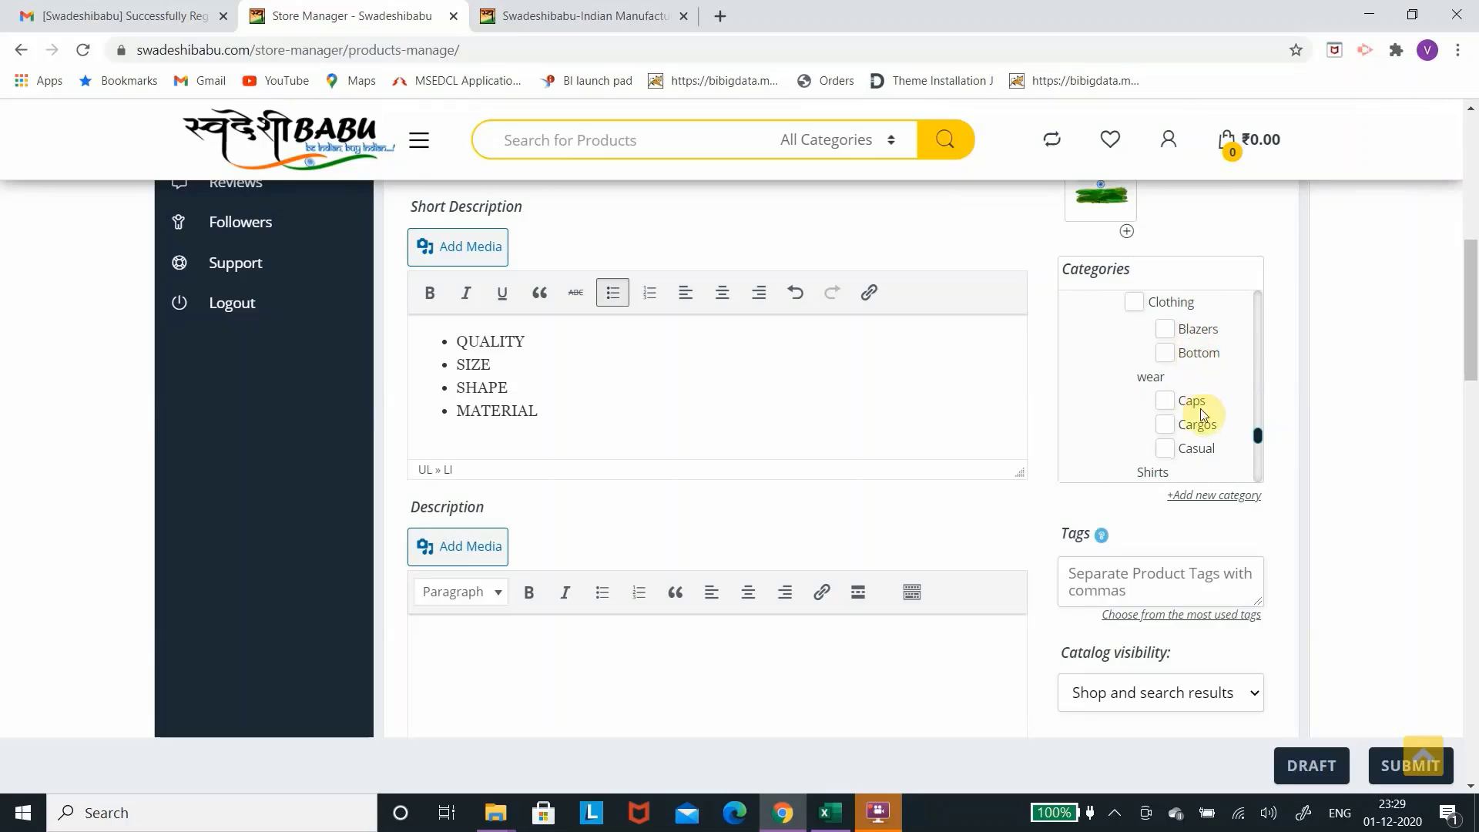
scroll(1193, 408, down, 3)
scroll(1194, 416, down, 5)
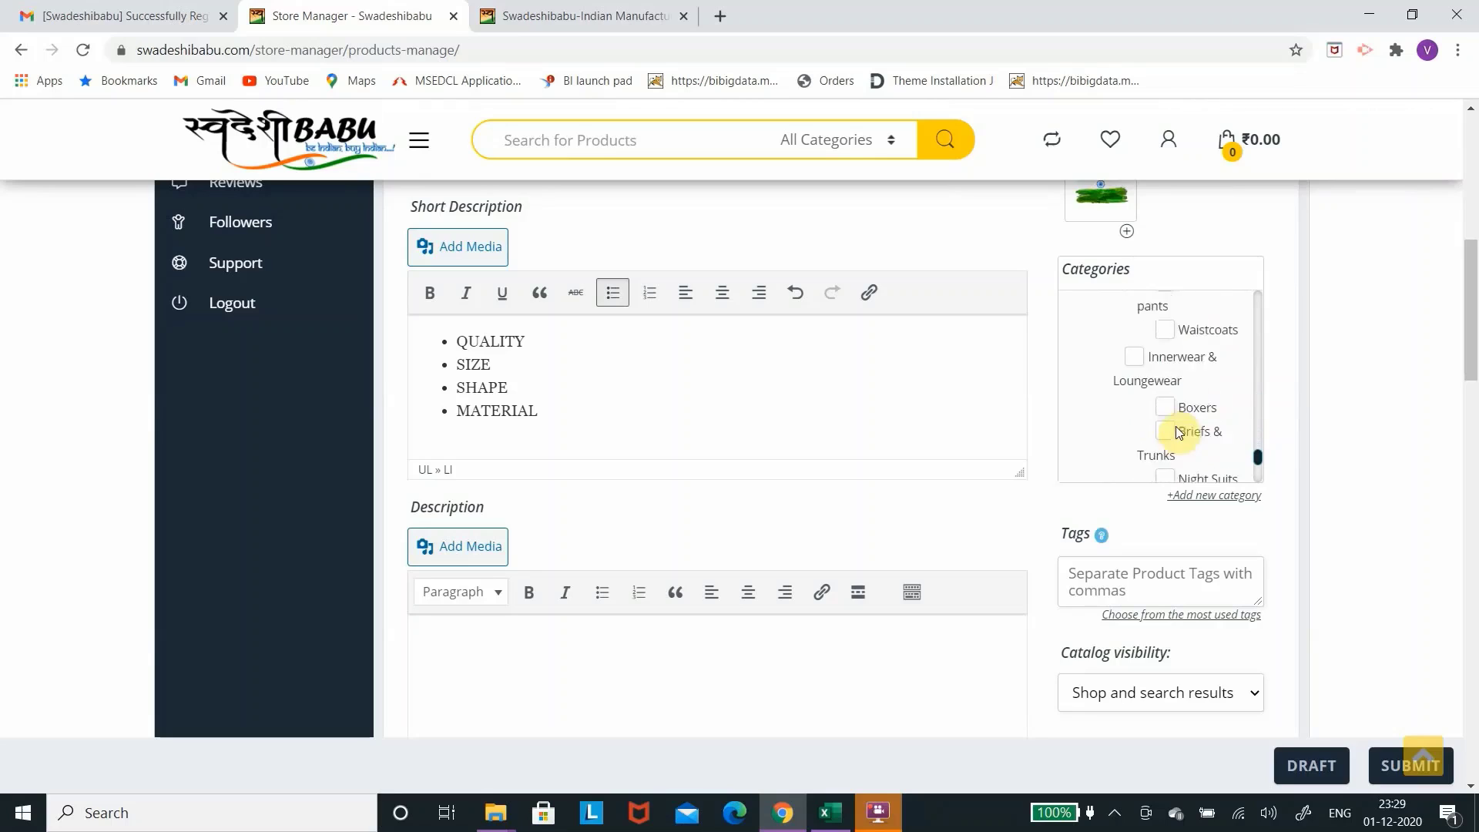
scroll(1178, 431, down, 4)
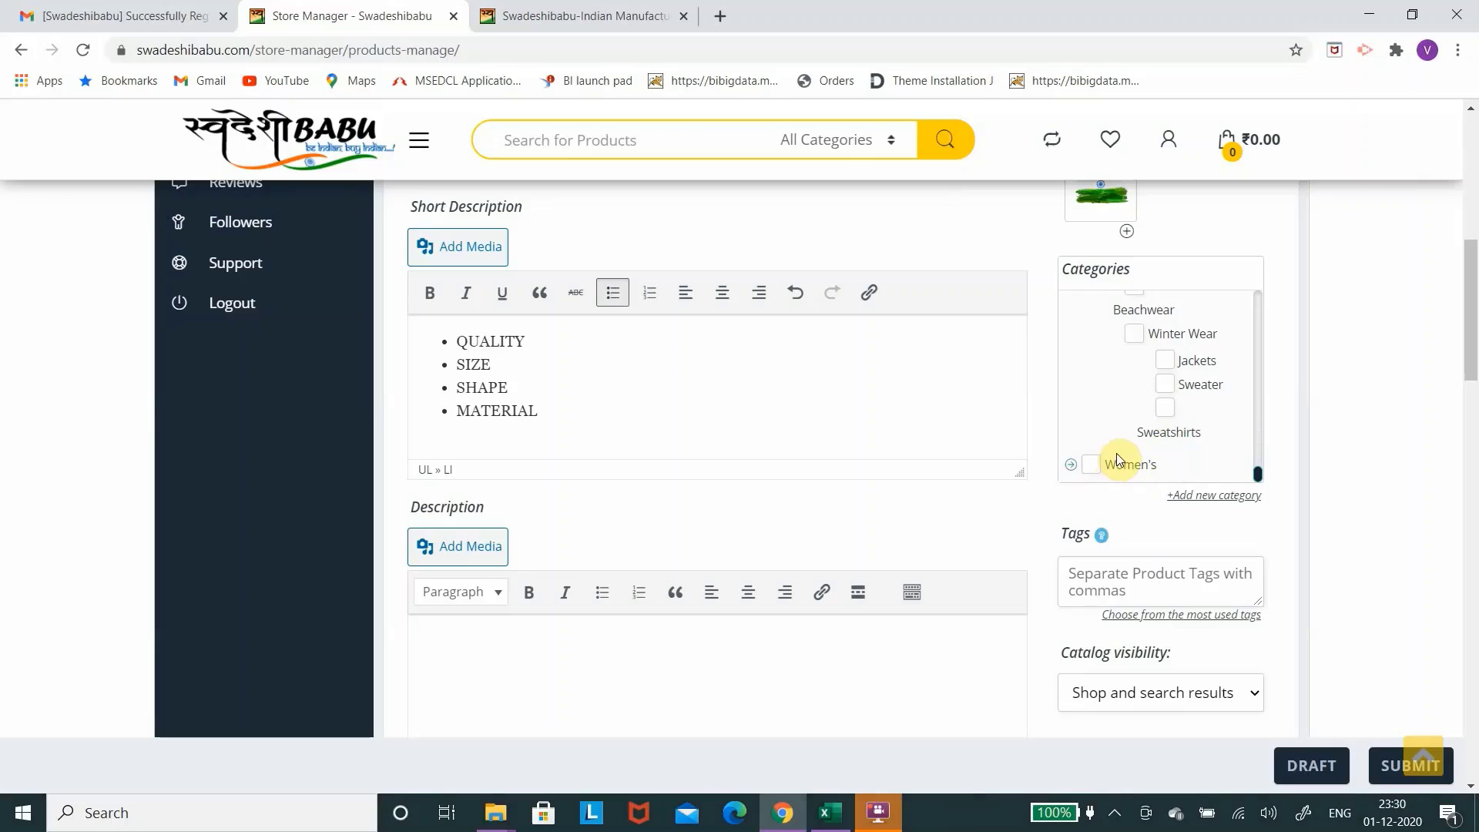
Fill the product description with the centered two-paragraph text beginning "We are India’s first e-commerce platform which is dedicated only for SWADESHISM".
scroll(553, 600, down, 3)
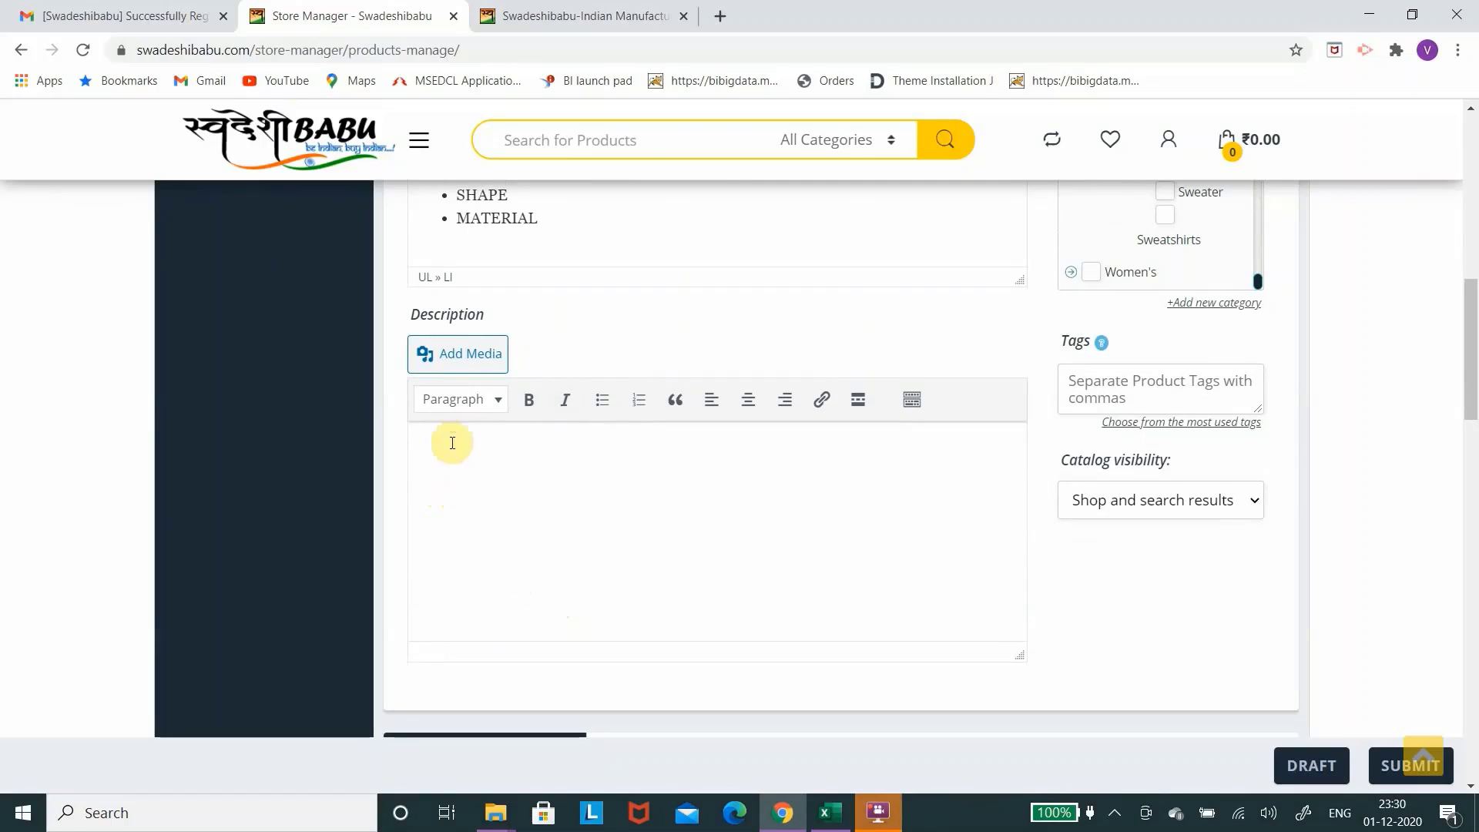
click(454, 470)
text(We are India’s first e-commerce platform which is dedicated only for SWADESHISM. We want 1.3 billion people to start differentiate between products of Indian origin & foreign origin. We at swadeshibabu.com wishes that our fellow countrymen should develop a habit of purchasing products, services from only other fellow countrymen. We are in the market to attain both SWARTH as well as PARMARTH. We want to embrace, celebrate swadeshism to strengthen Indian economy by giving marketing, advertising platform to cottage industry, MAHILA UDYOG SANG. So they can earn more and expand their business as well. Rural women should become the bread winner.)
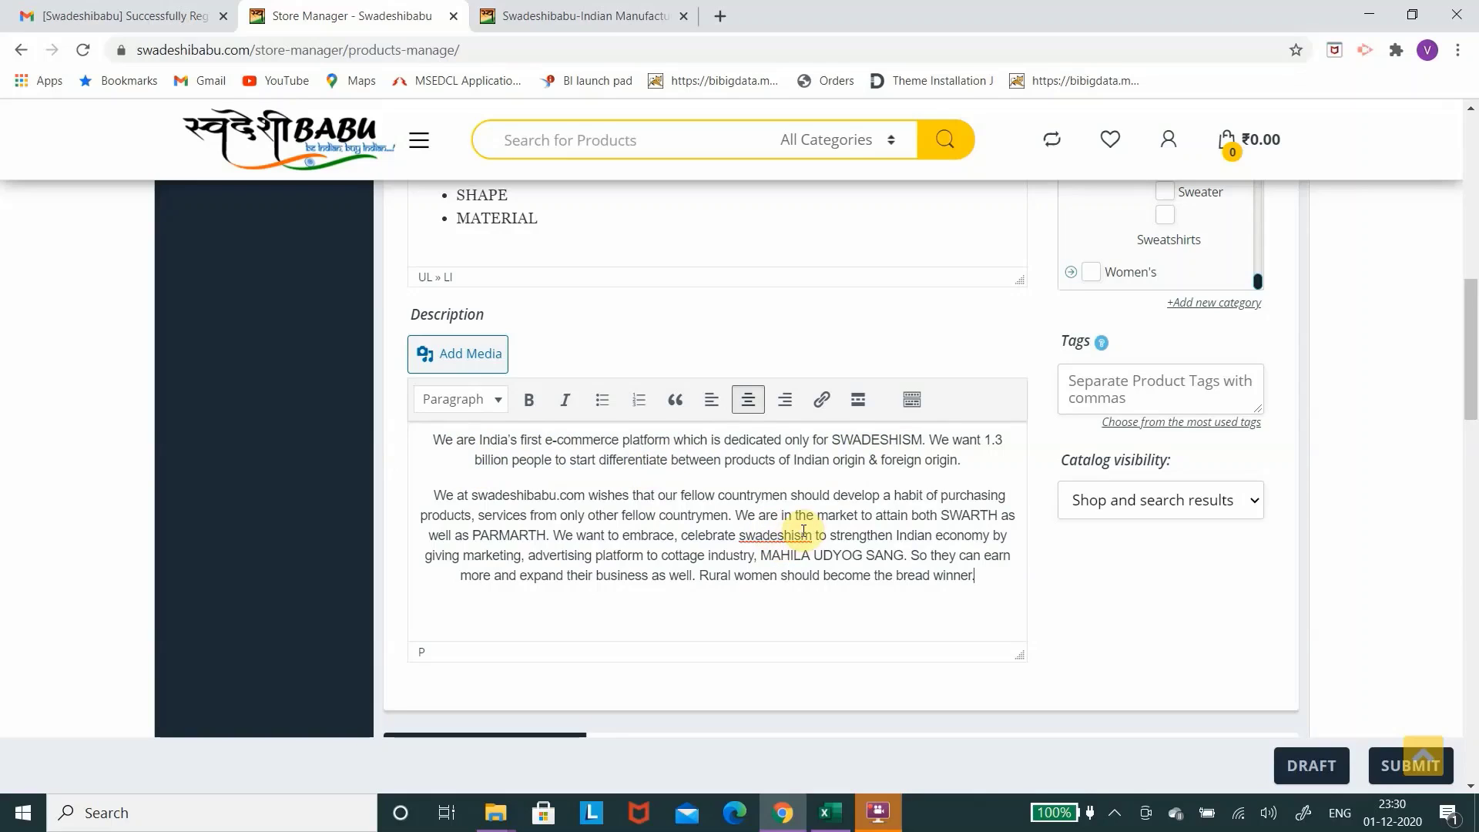
Read the SKU help note in the product's inventory settings and open the empty SKU field for entry.
scroll(803, 532, down, 1)
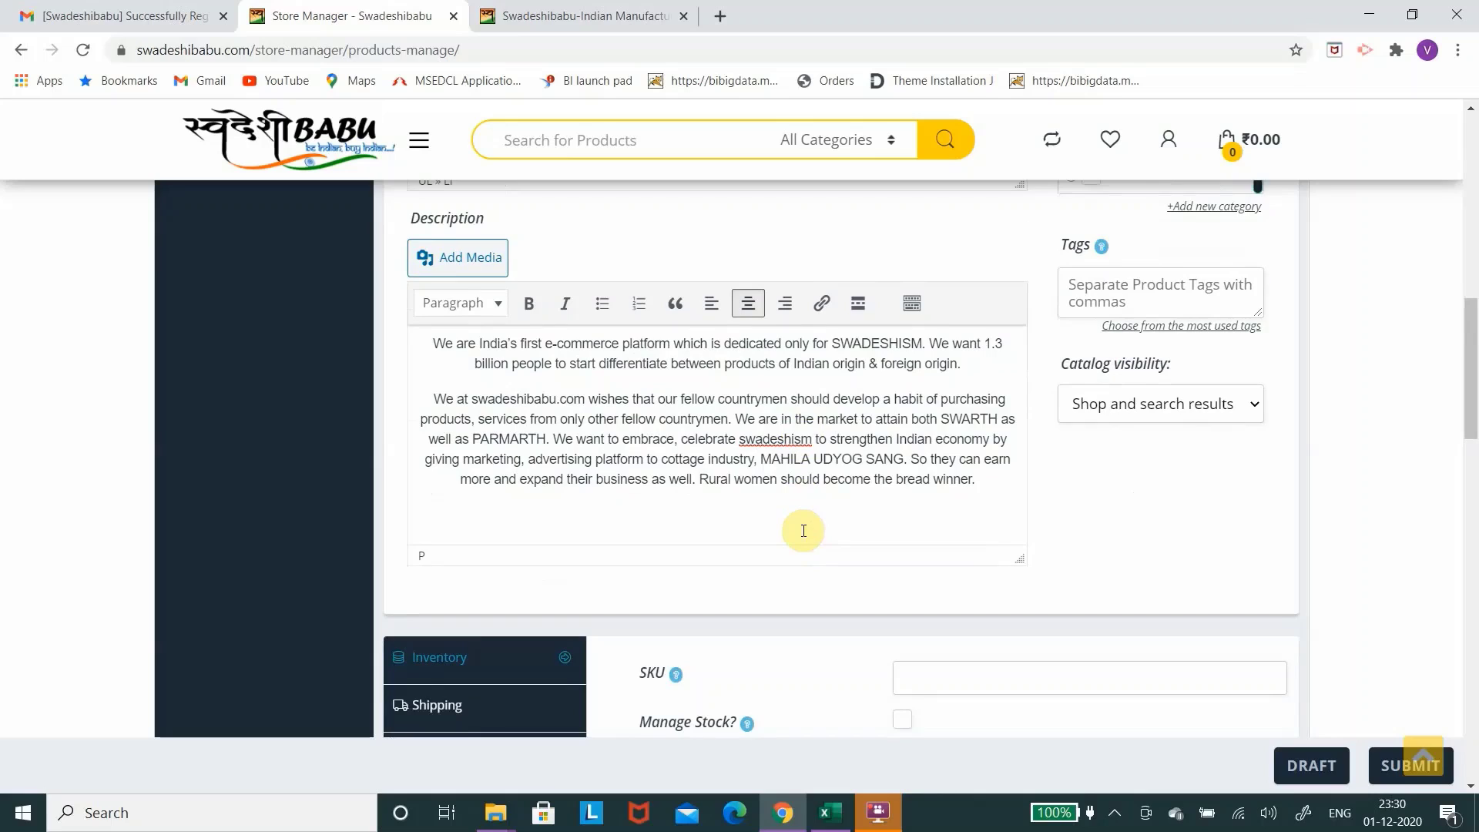
scroll(803, 531, down, 1)
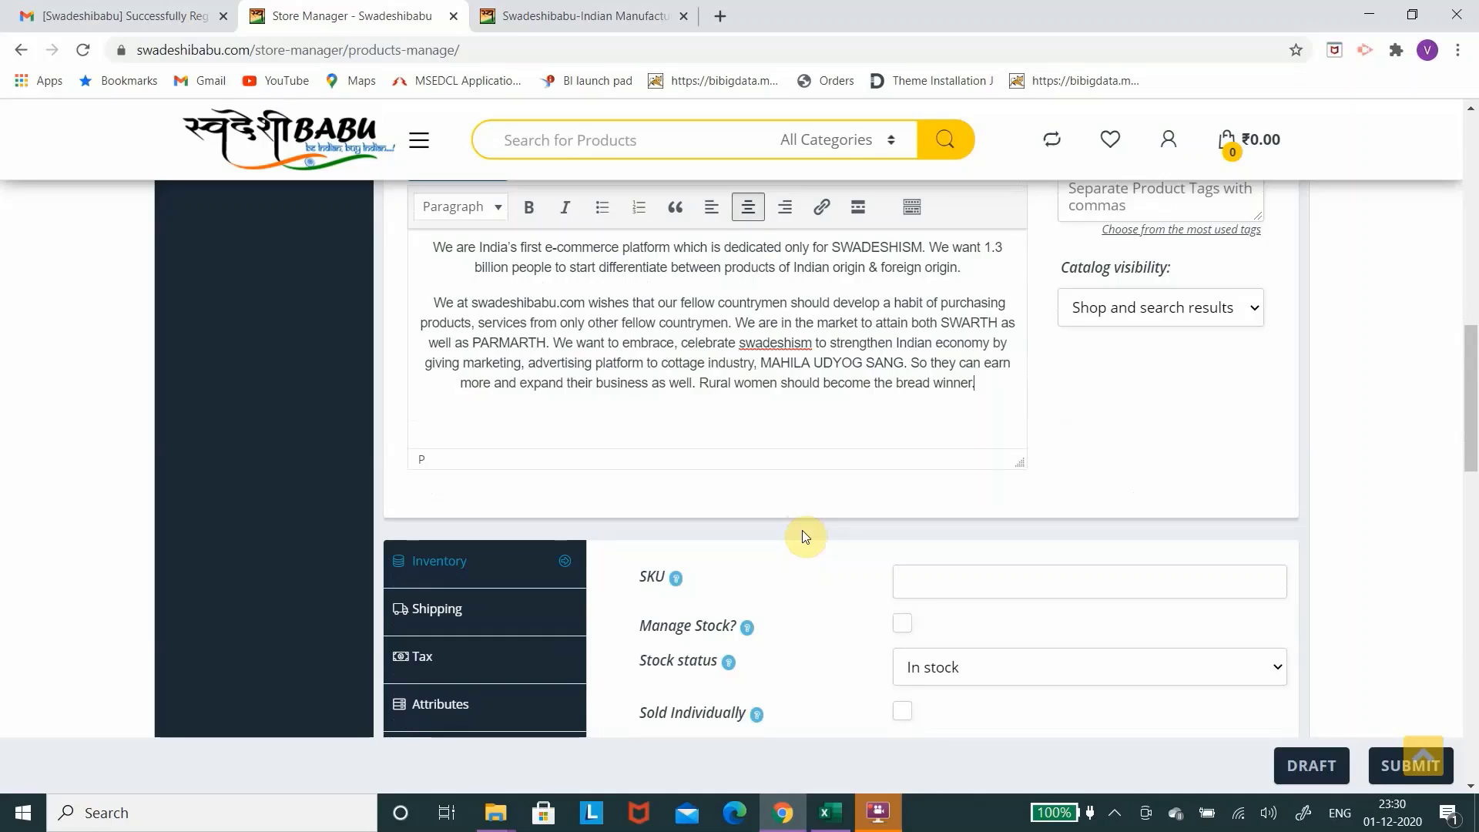
scroll(802, 530, up, 2)
scroll(670, 506, down, 3)
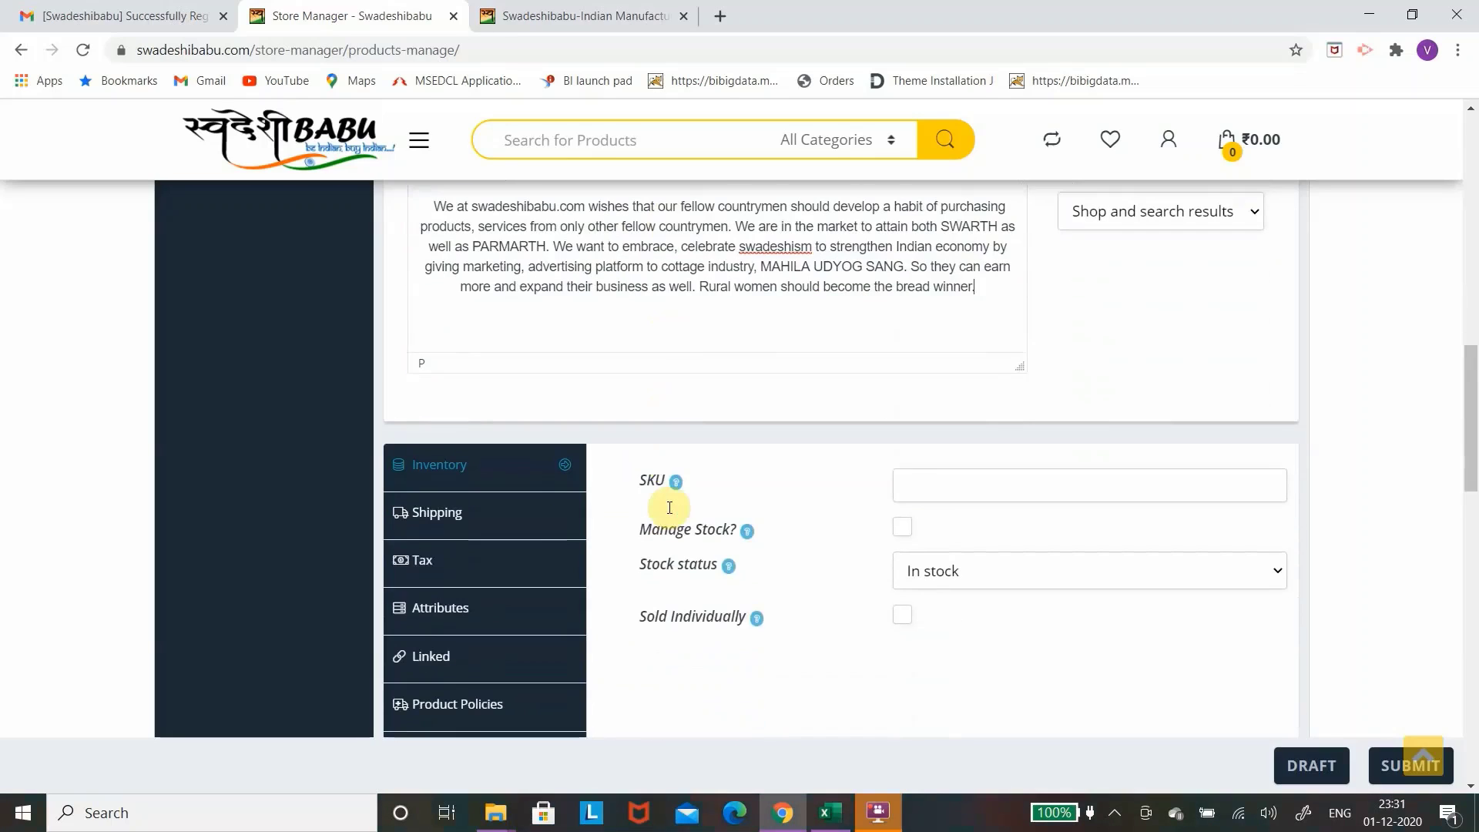
scroll(408, 557, down, 1)
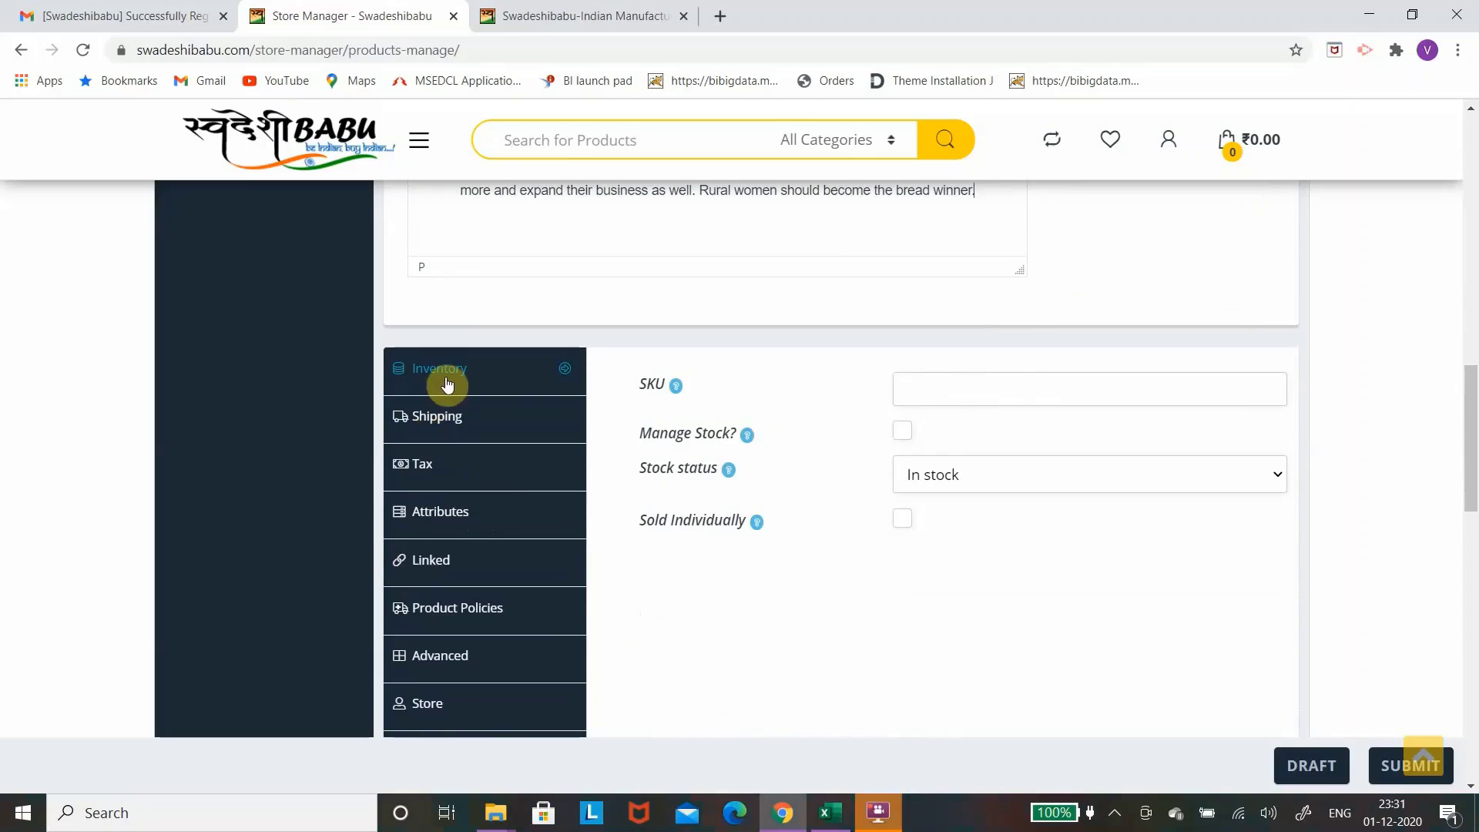
mouse_move(675, 386)
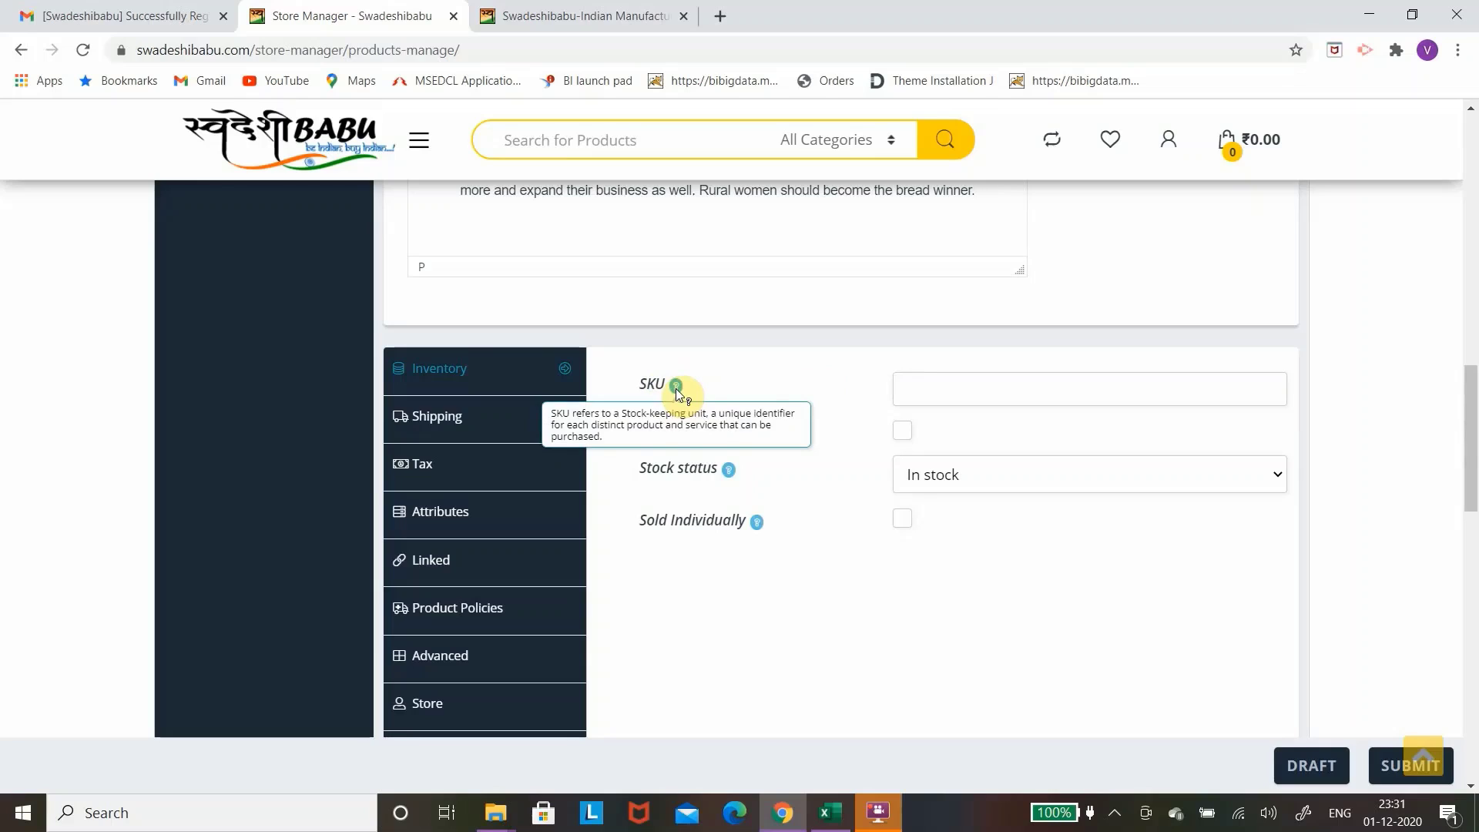
click(930, 389)
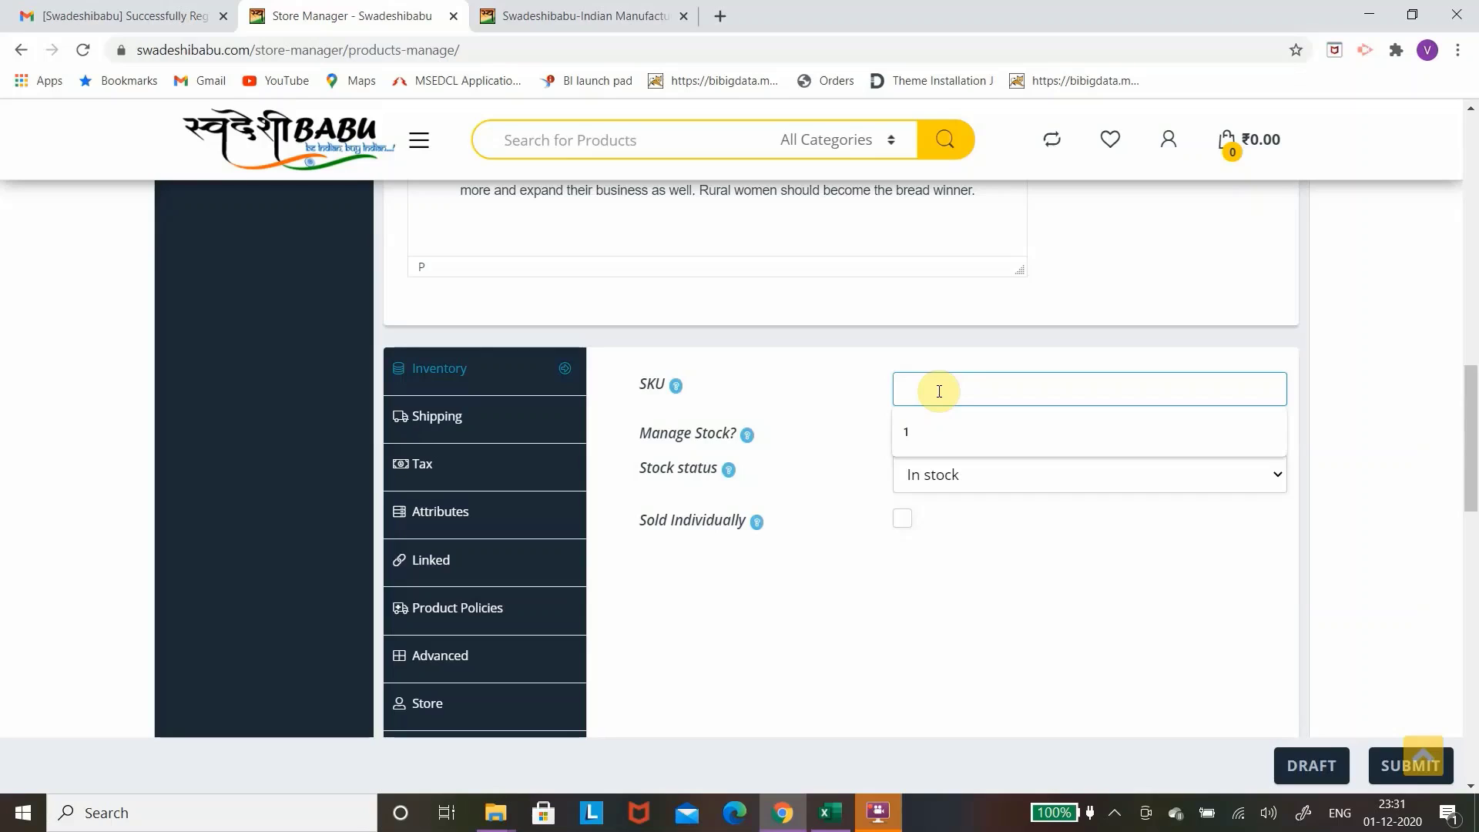
text(s)
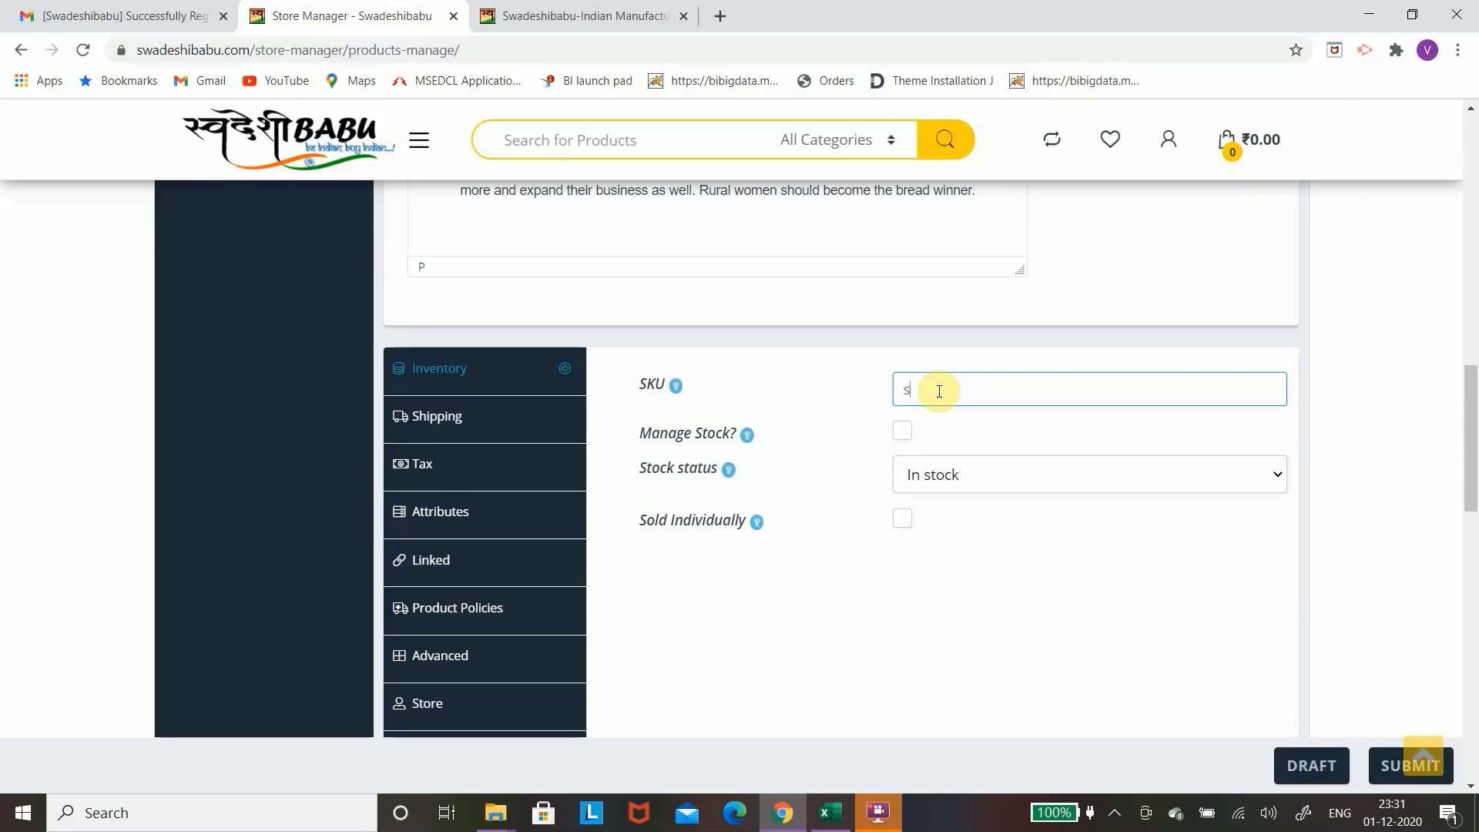
text(AMPLE)
key(BackSpace)
key(BackSpace)
key(BackSpace)
key(BackSpace)
key(BackSpace)
key(BackSpace)
Set the product's SKU to Sample-011-abc.
key(Caps_Lock)
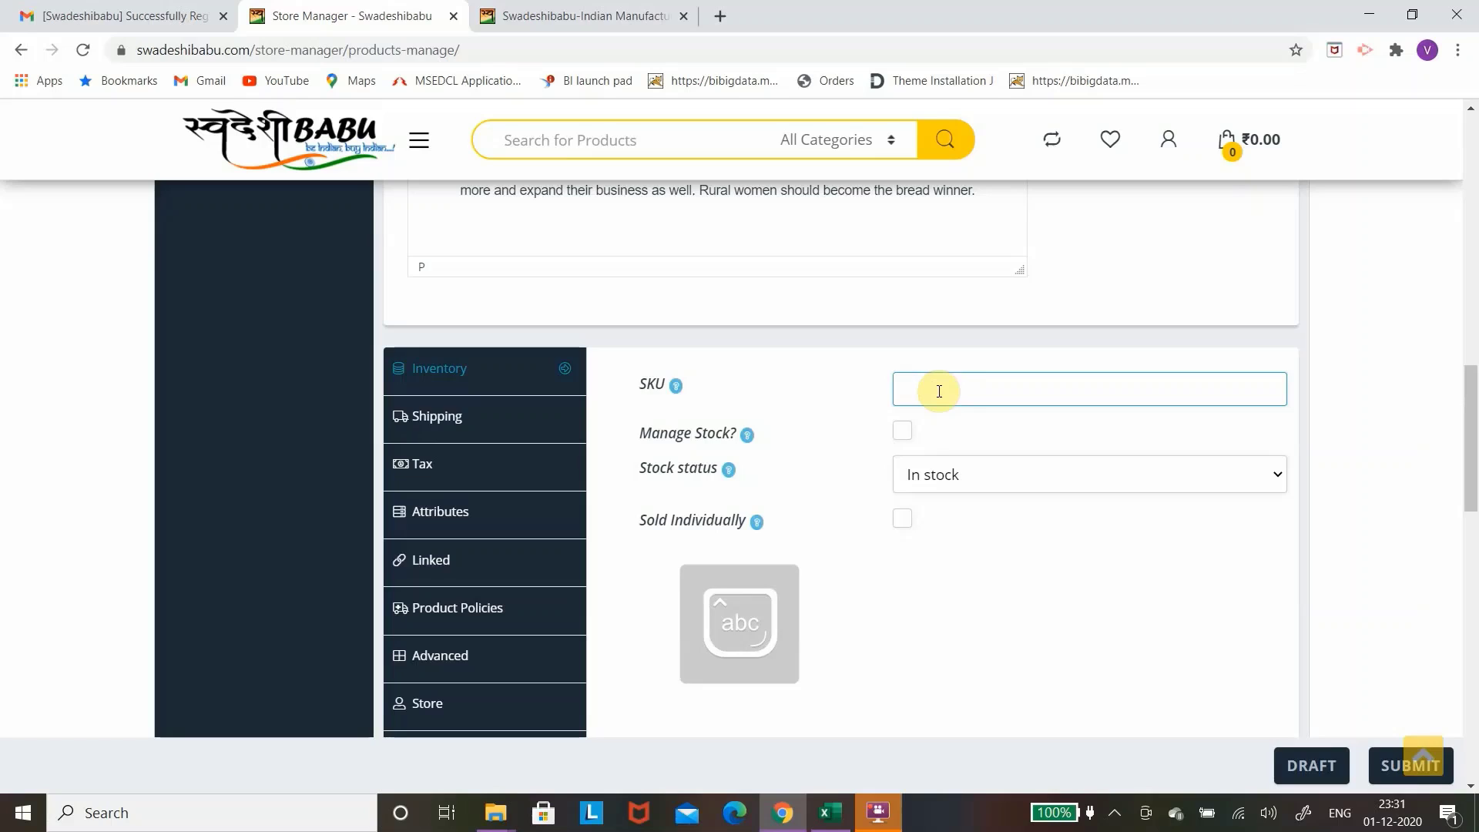
text(Sample)
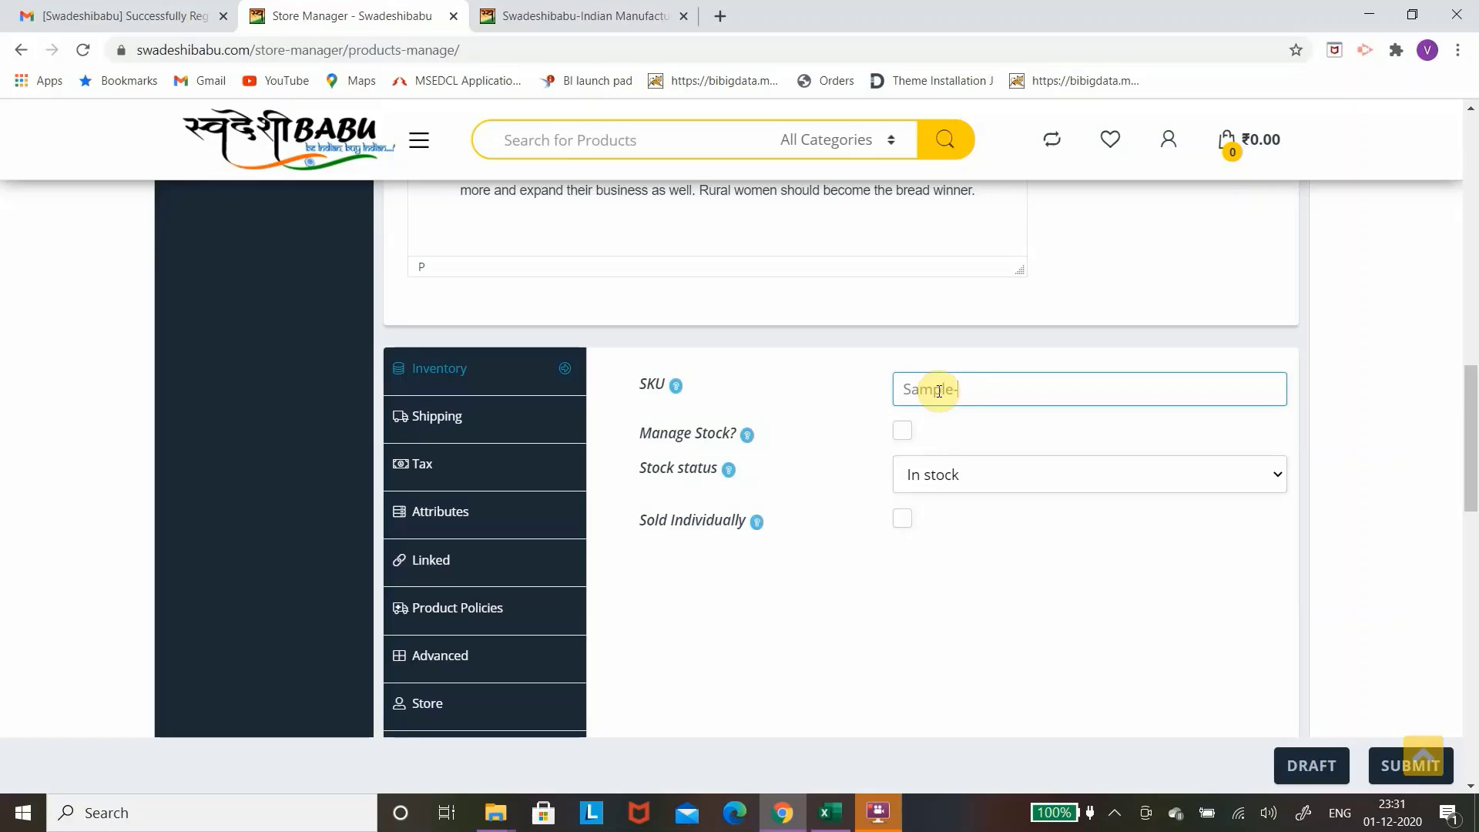
text(-011)
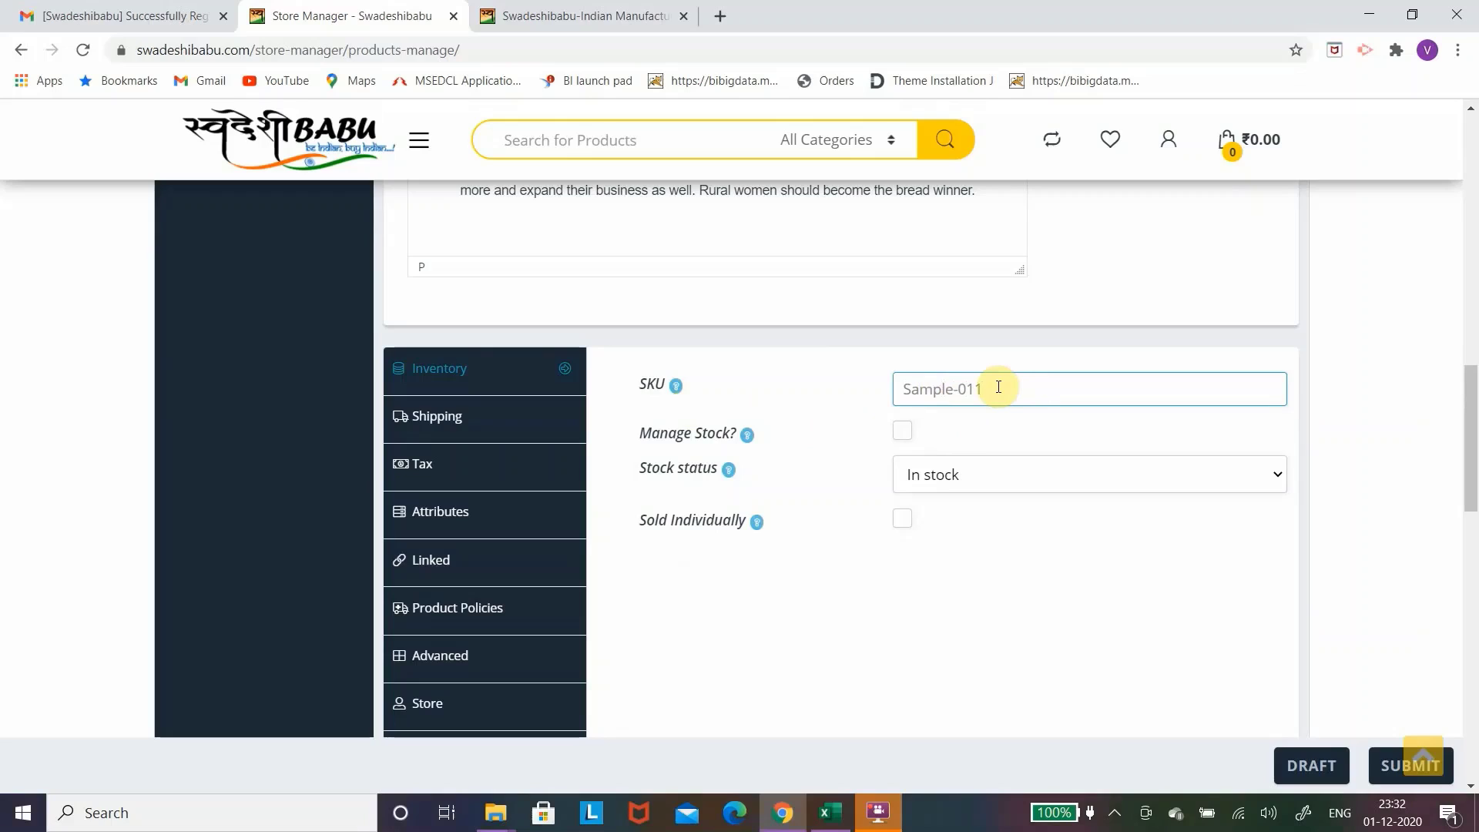
text(-)
text(as)
text(c)
Enable stock management for the product and set the stock quantity to 100.
click(902, 432)
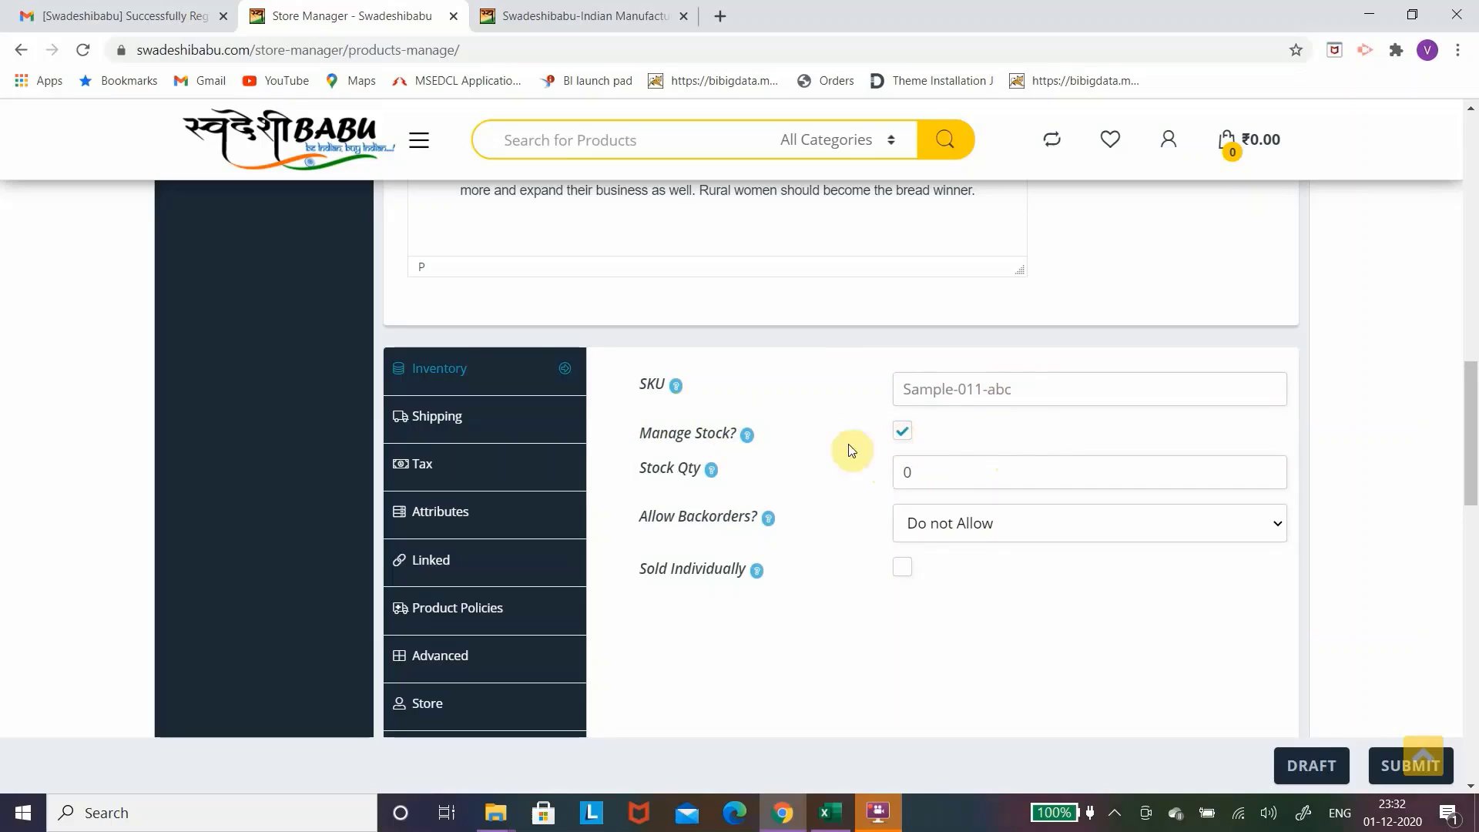
mouse_move(712, 471)
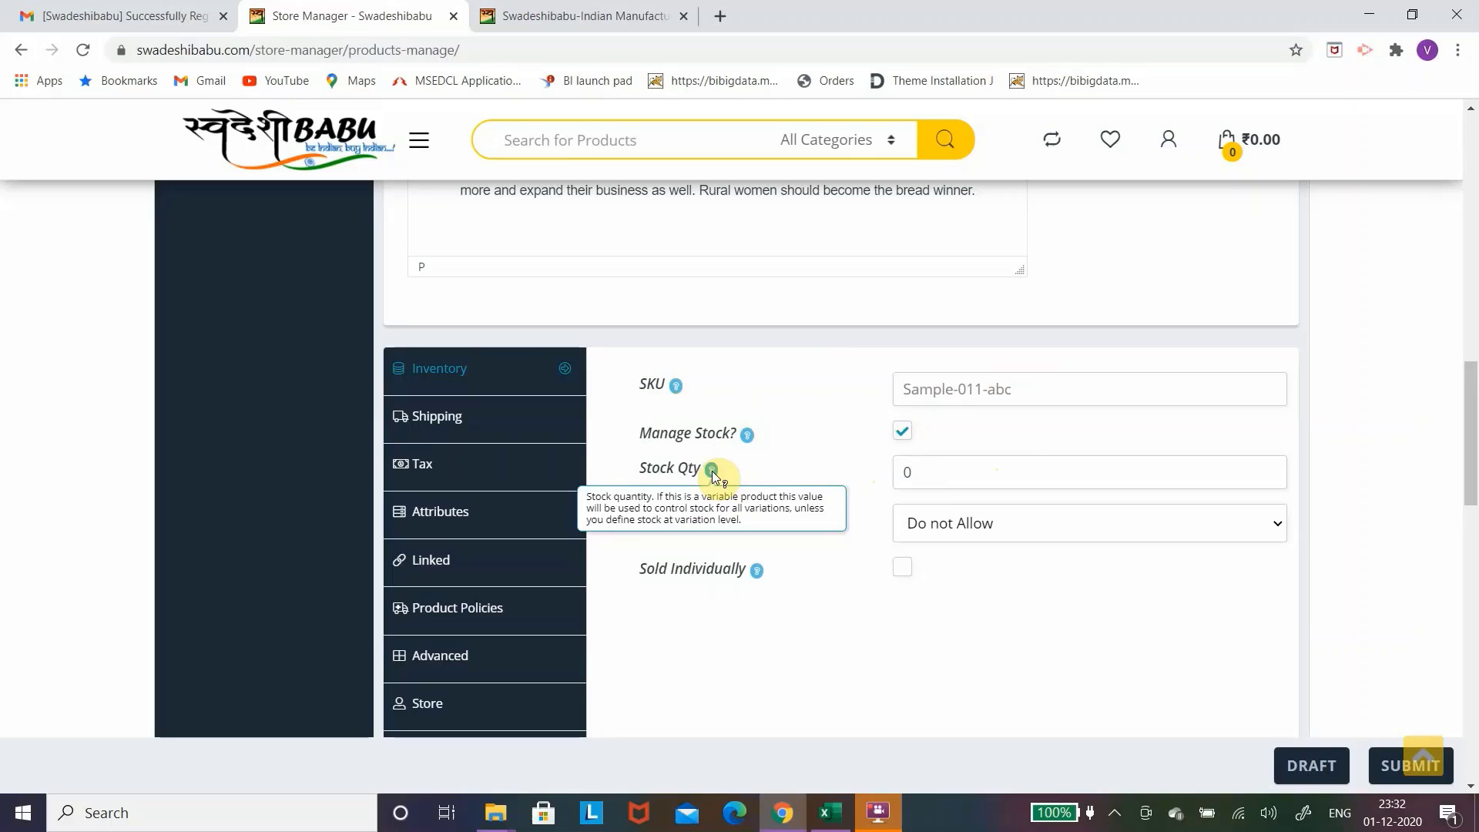
drag(932, 465, 884, 471)
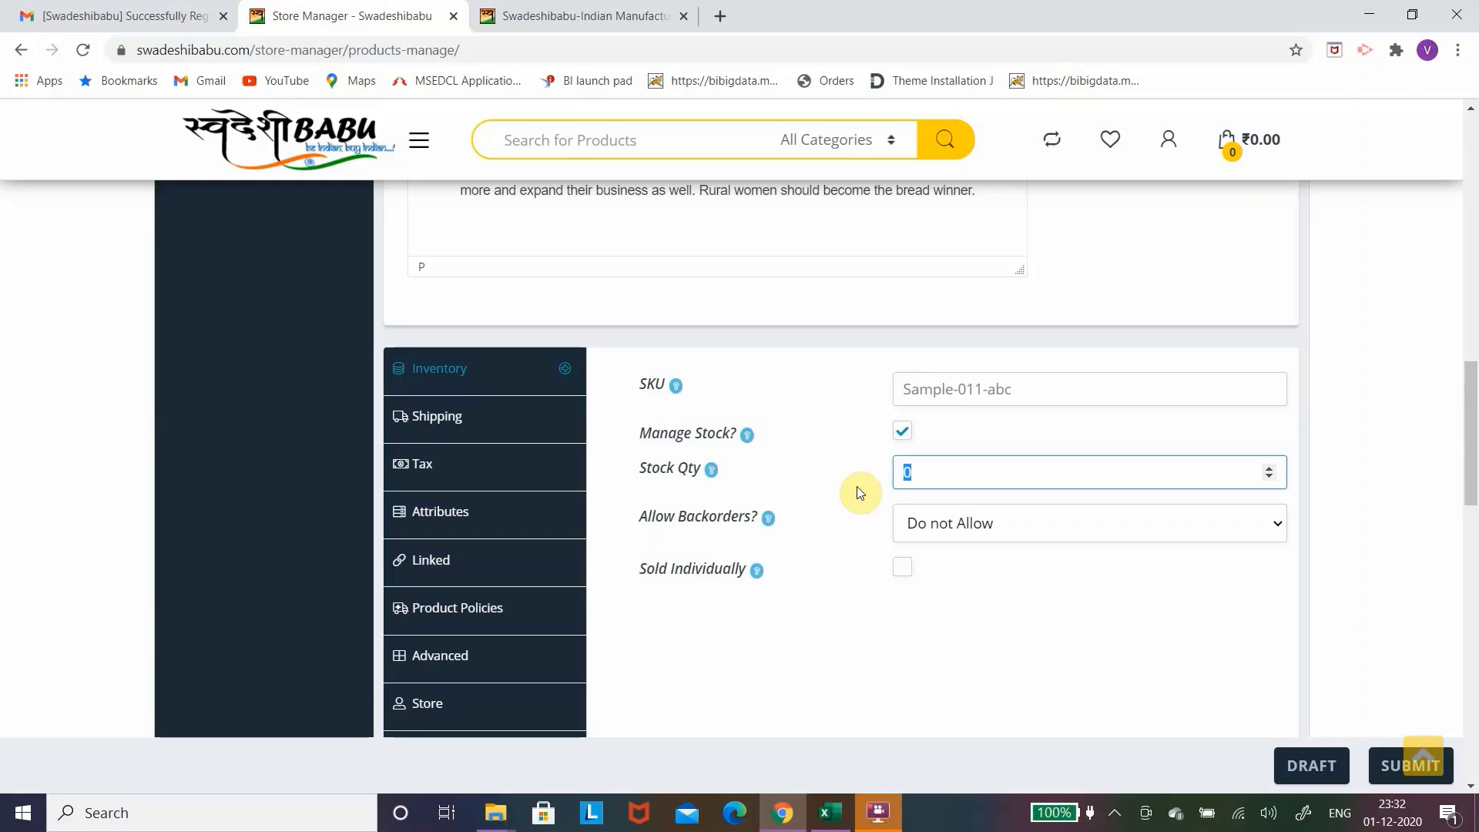
text(100)
Set the product's backorders option to Allow.
click(907, 520)
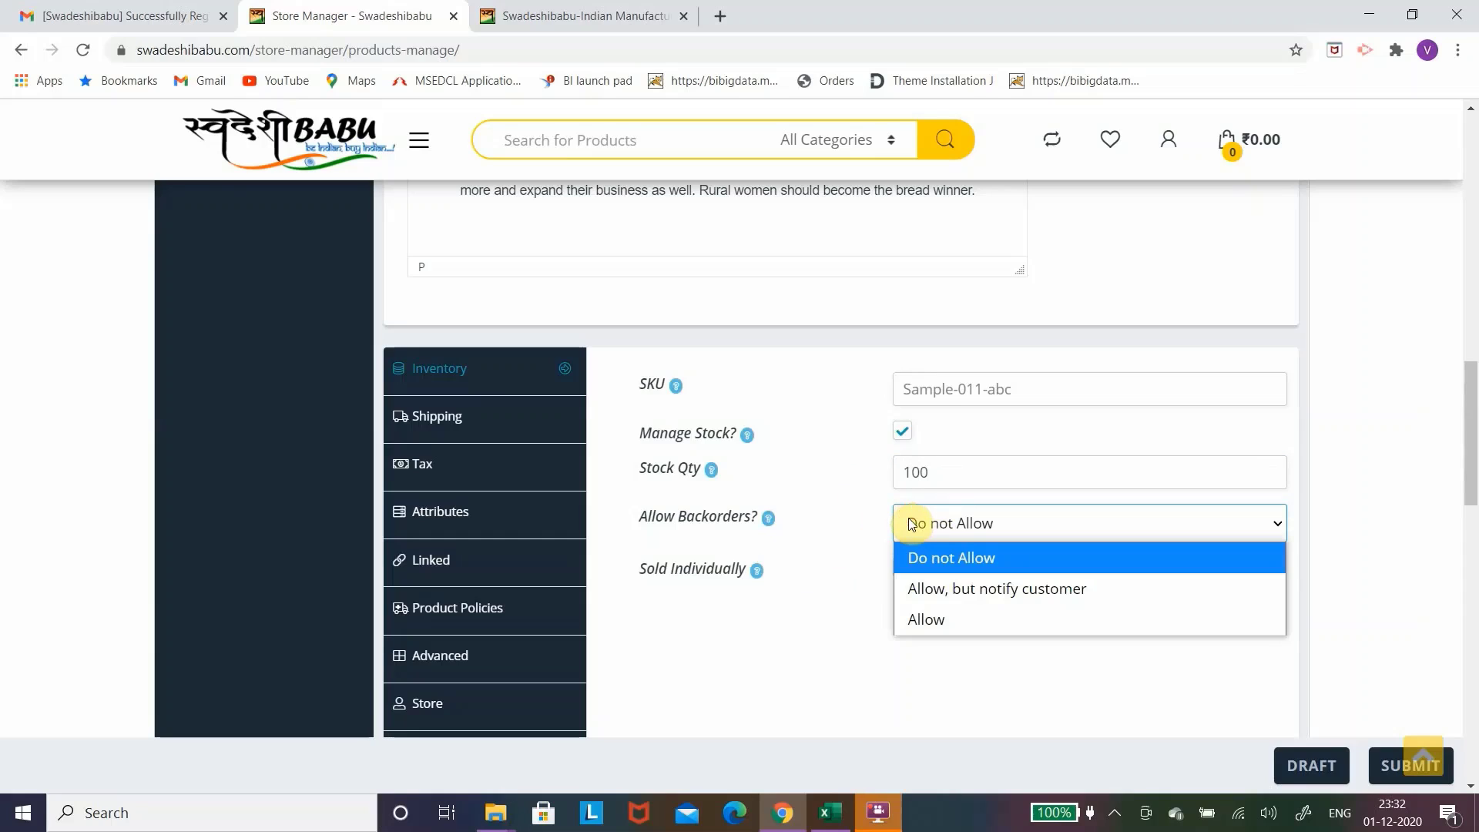
click(911, 524)
click(910, 524)
click(917, 620)
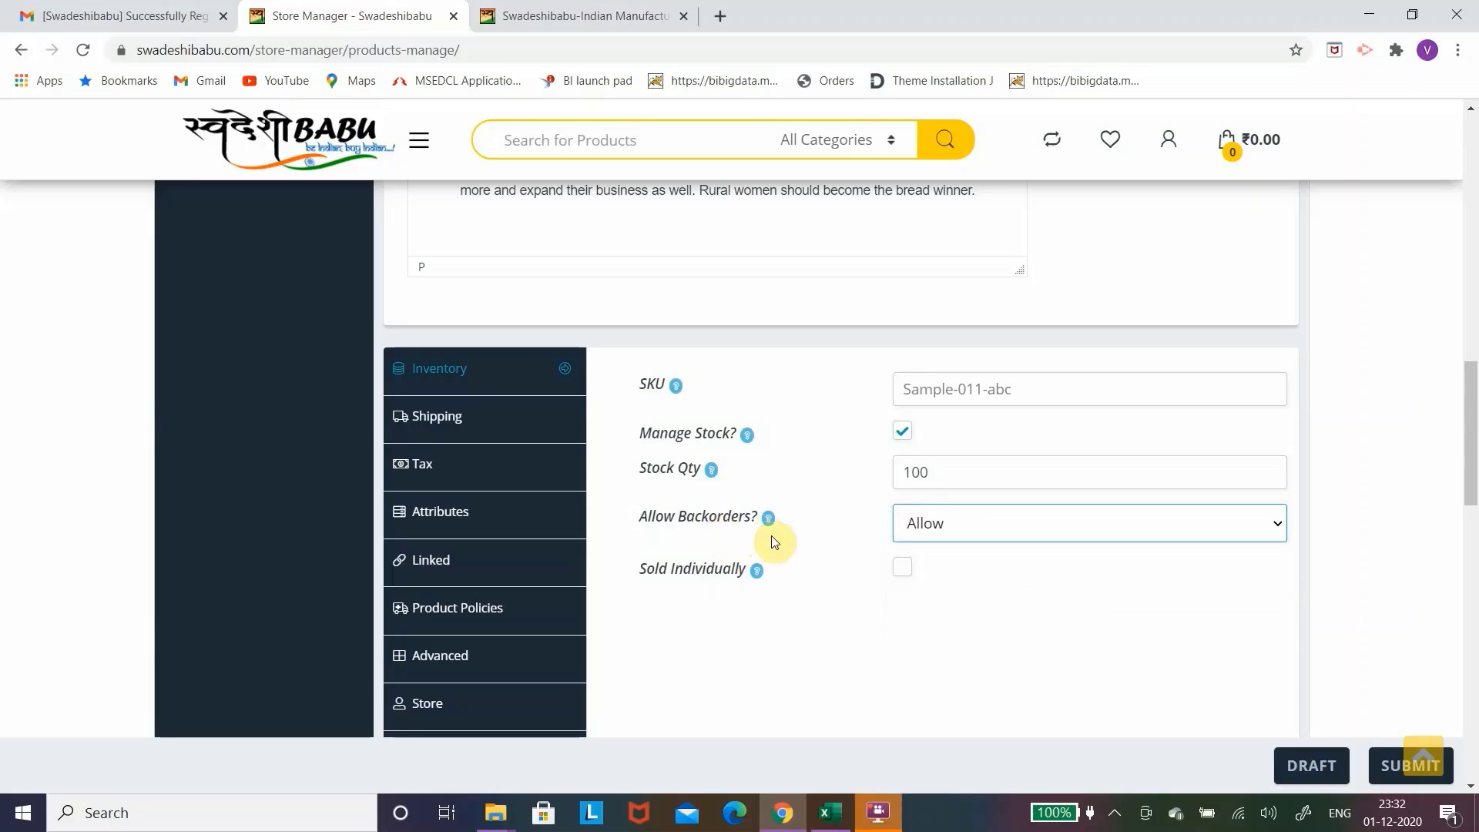
Set the product's shipping weight to 0.500 kg.
click(465, 426)
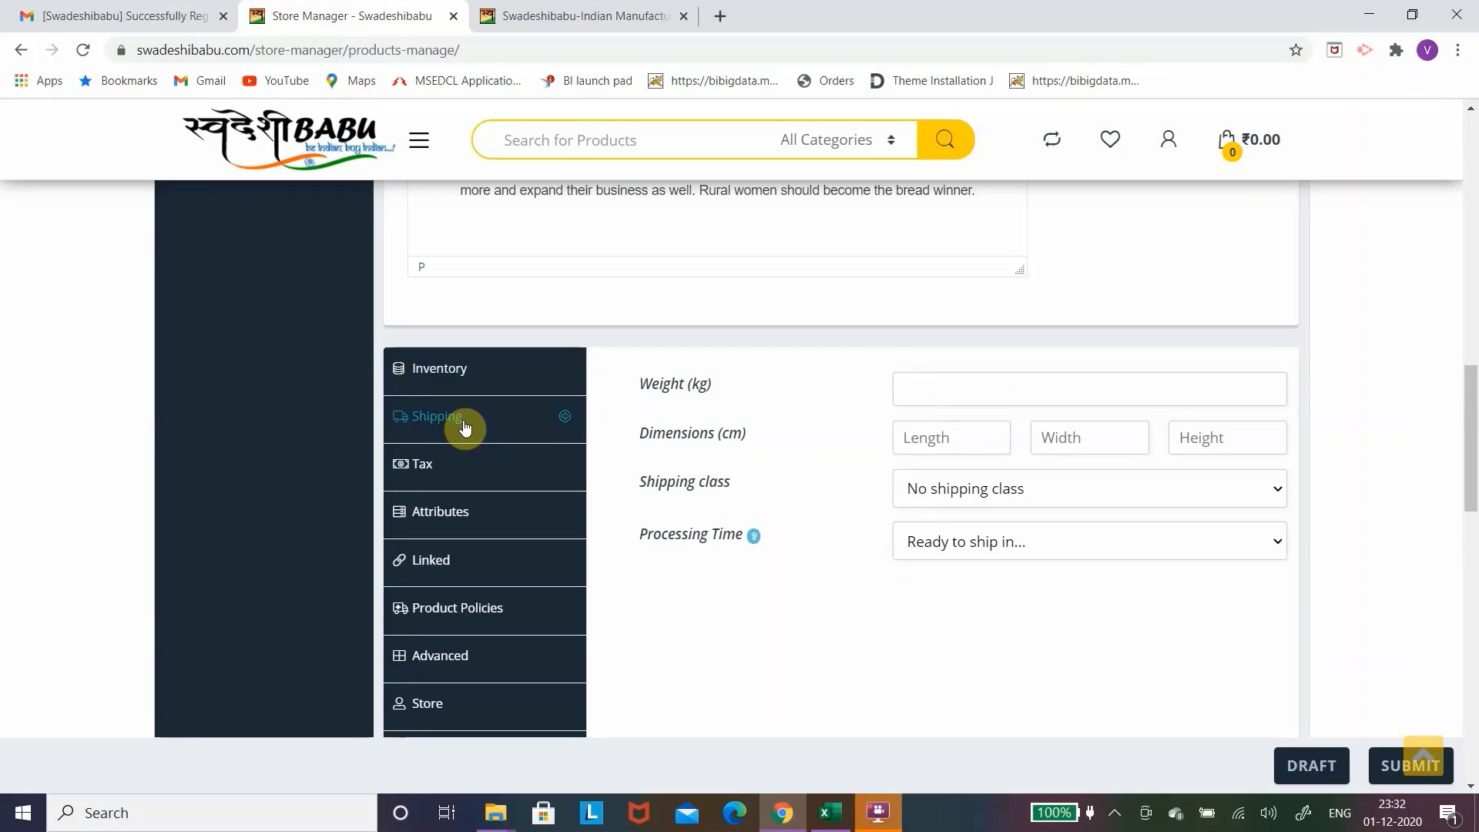
click(915, 388)
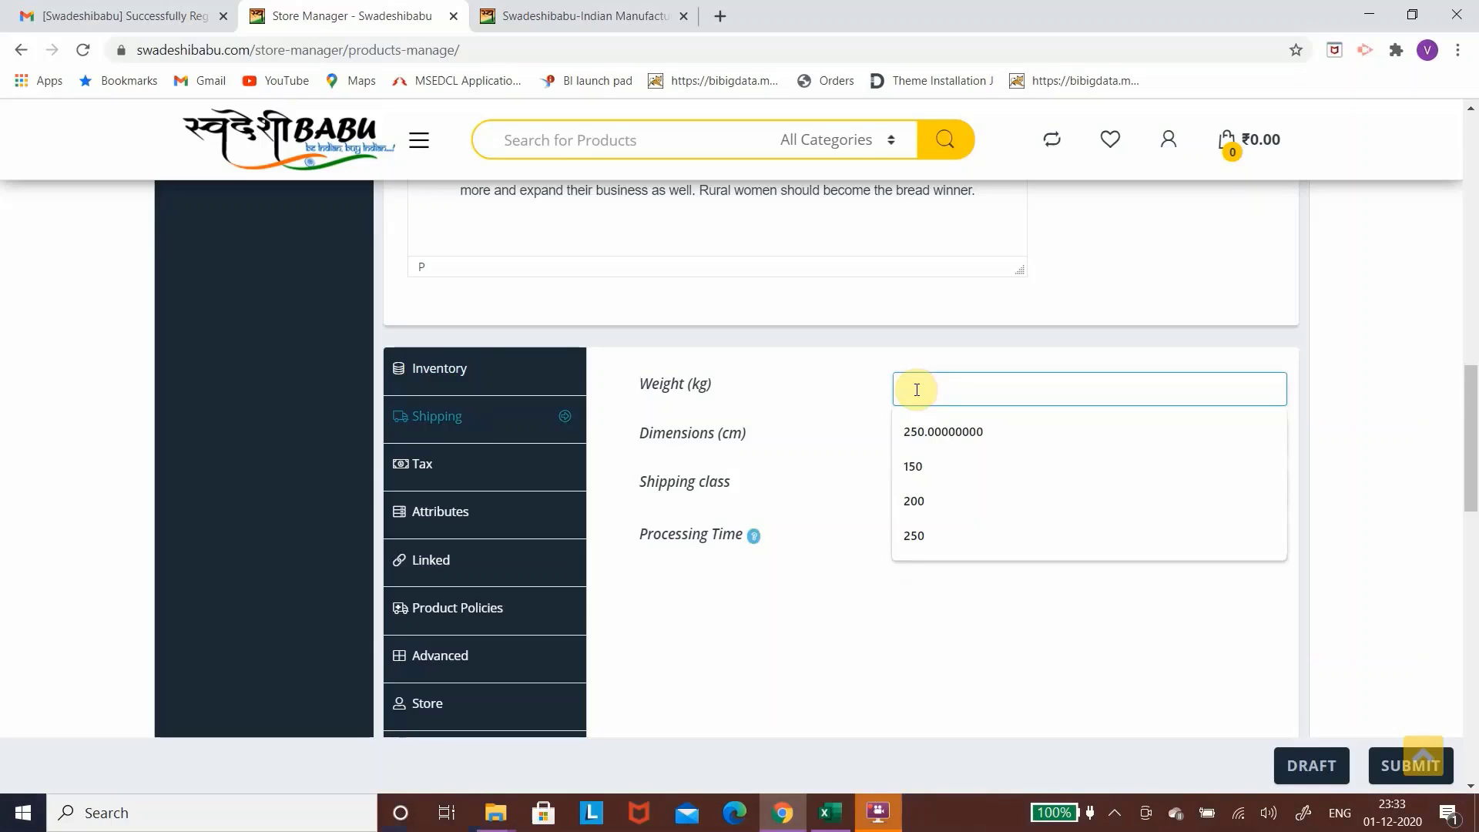
key(Escape)
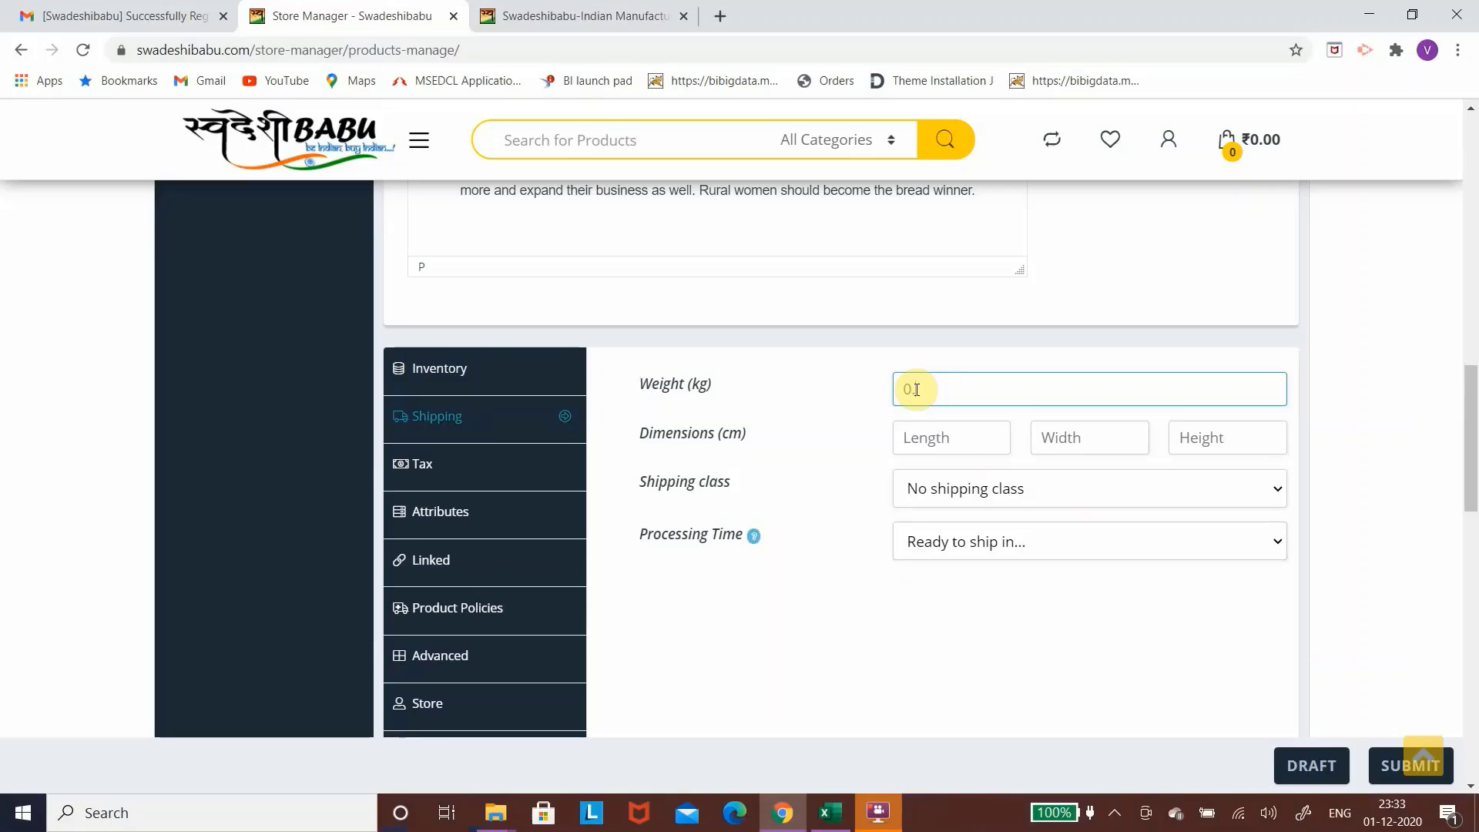
text(.500)
Enter shipping dimensions of 22 cm for the product's length and 18 cm for its width.
click(952, 438)
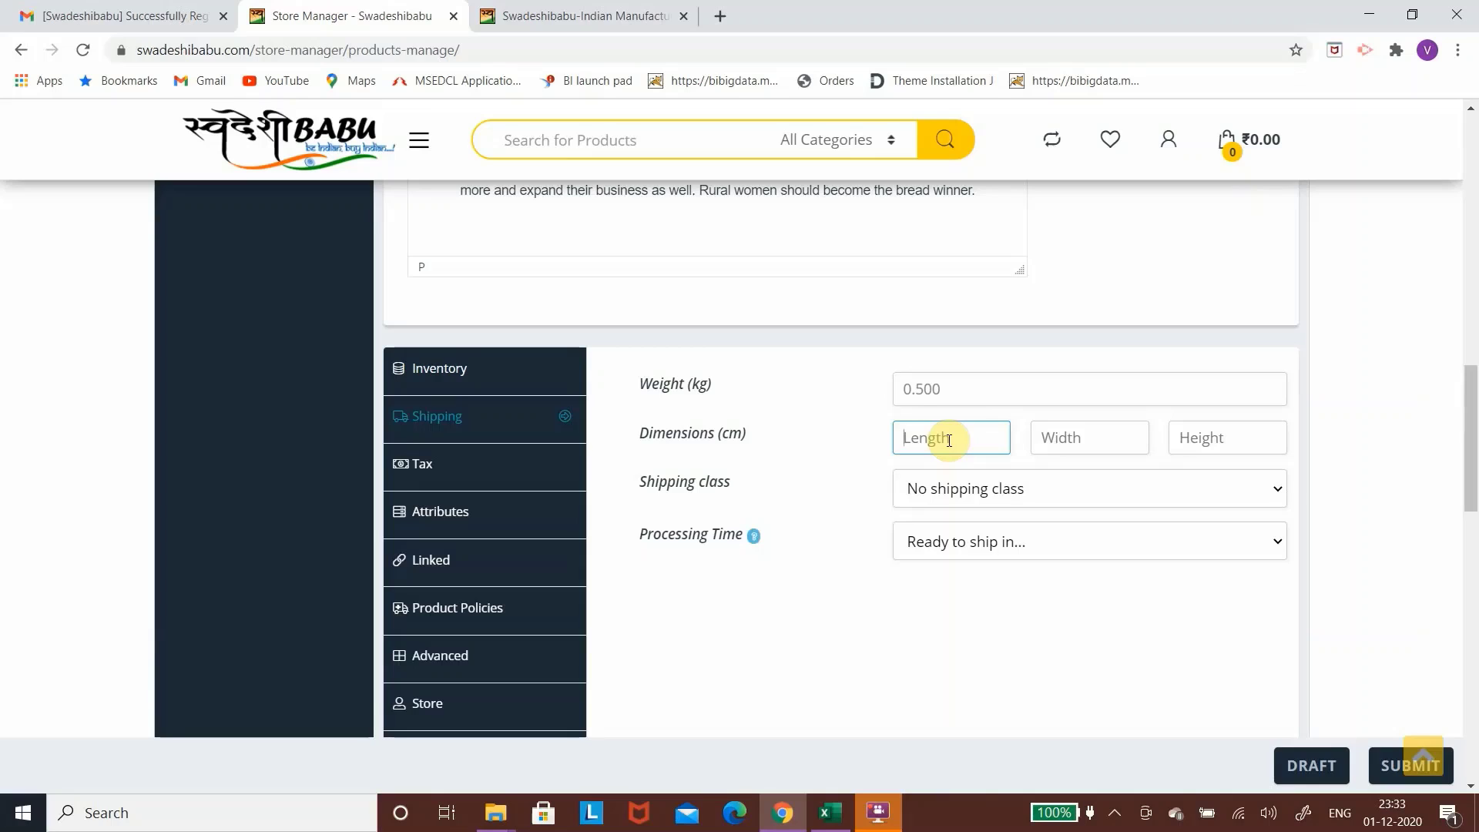
text(22)
key(Tab)
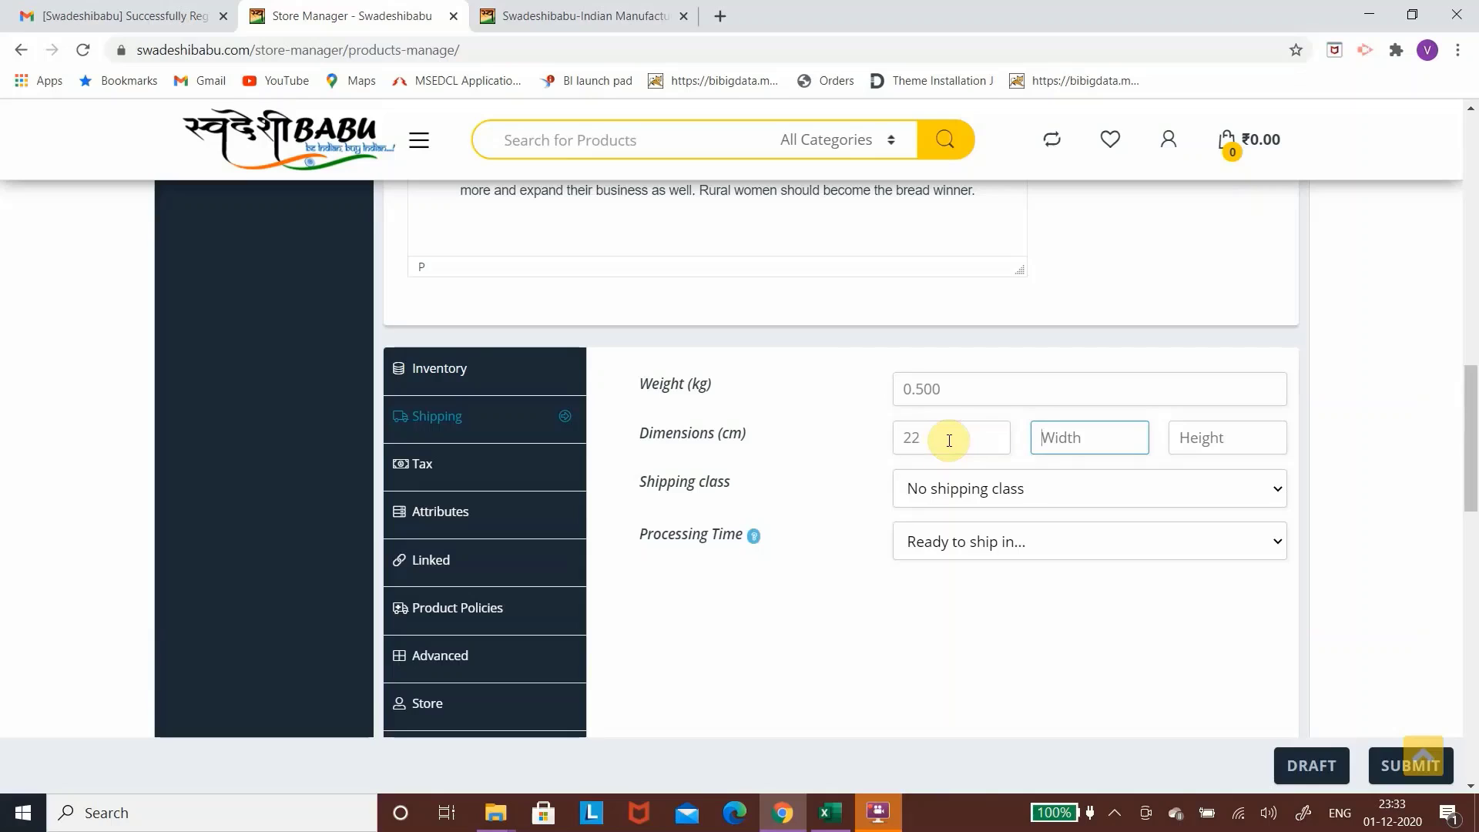
text(18)
key(Tab)
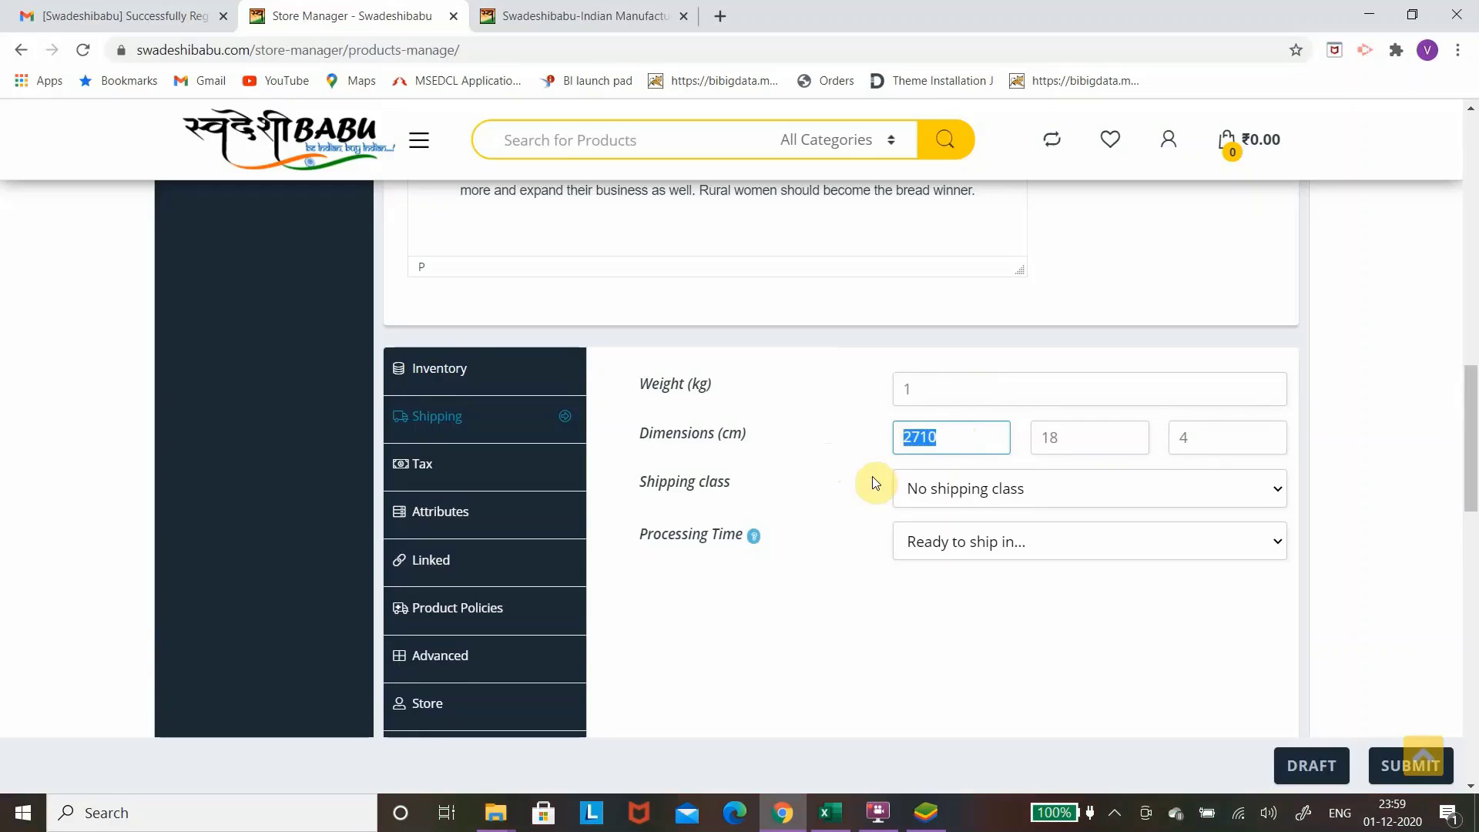
Set the product's shipping dimensions to 27 cm length, 10 cm width and 8 cm height.
text(2)
key(Tab)
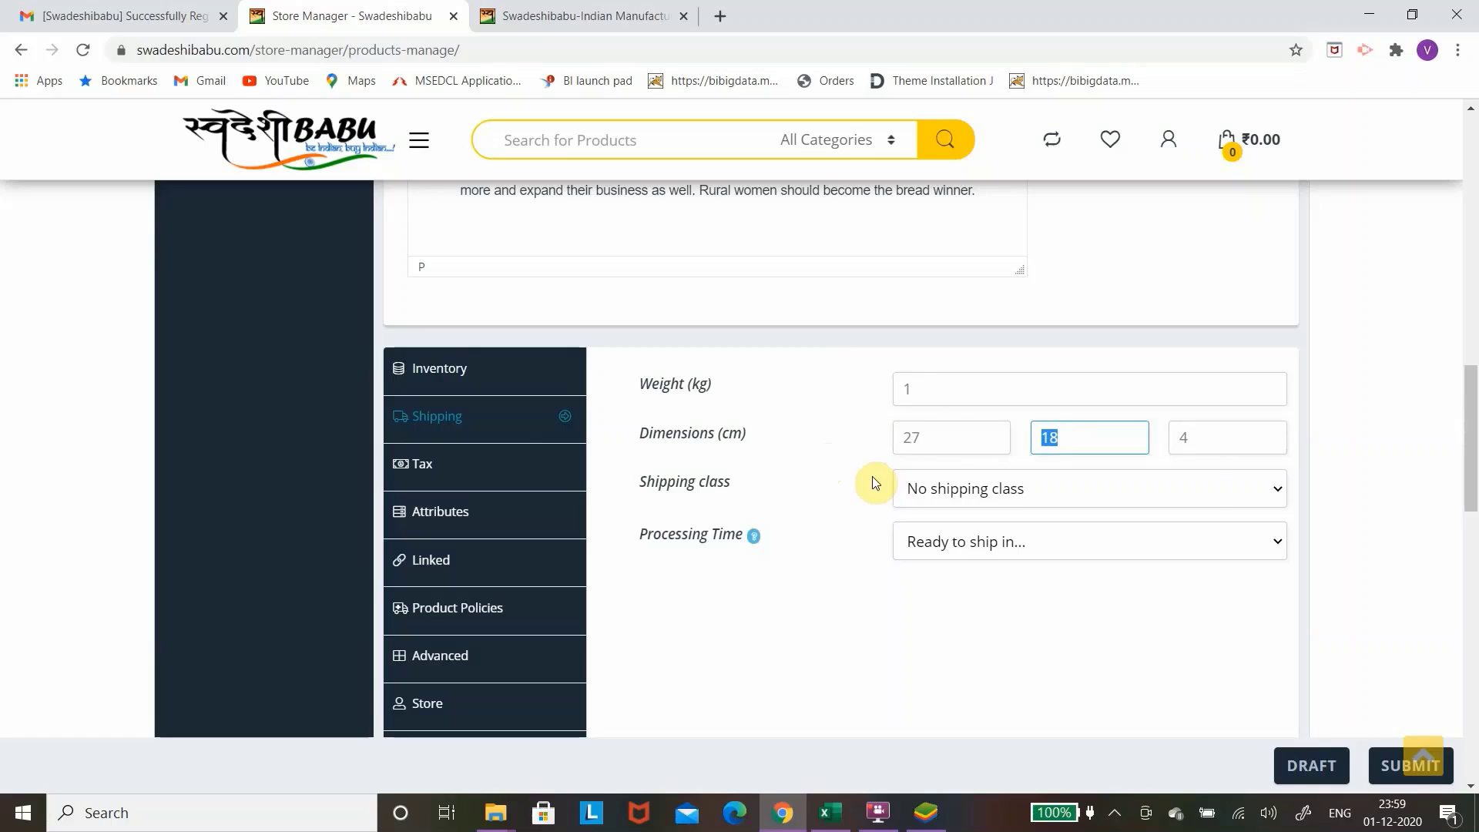
text(10)
key(Tab)
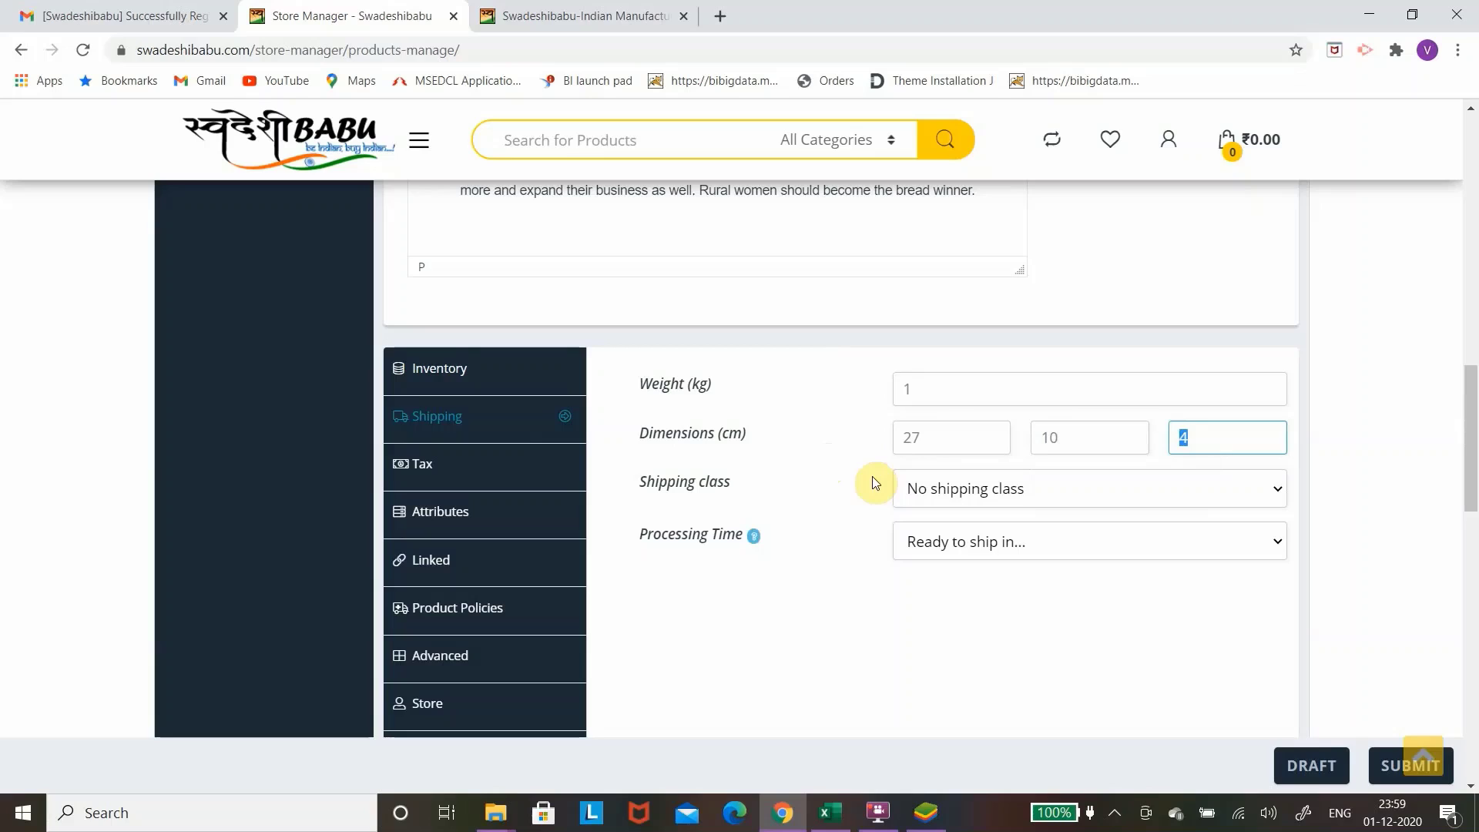
text(8)
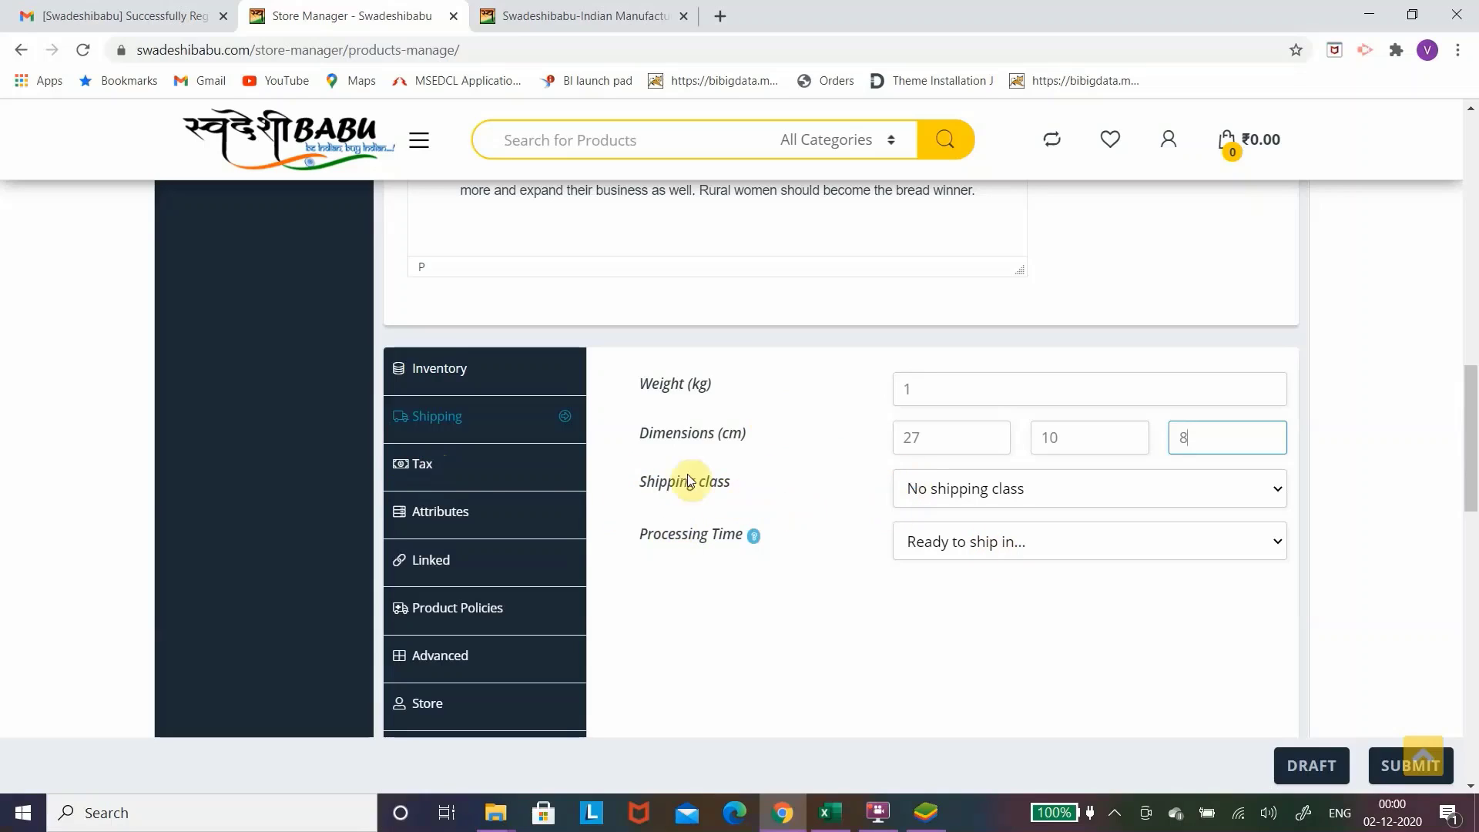
Set the product's tax status to Taxable and its tax class to GST 18%.
click(428, 468)
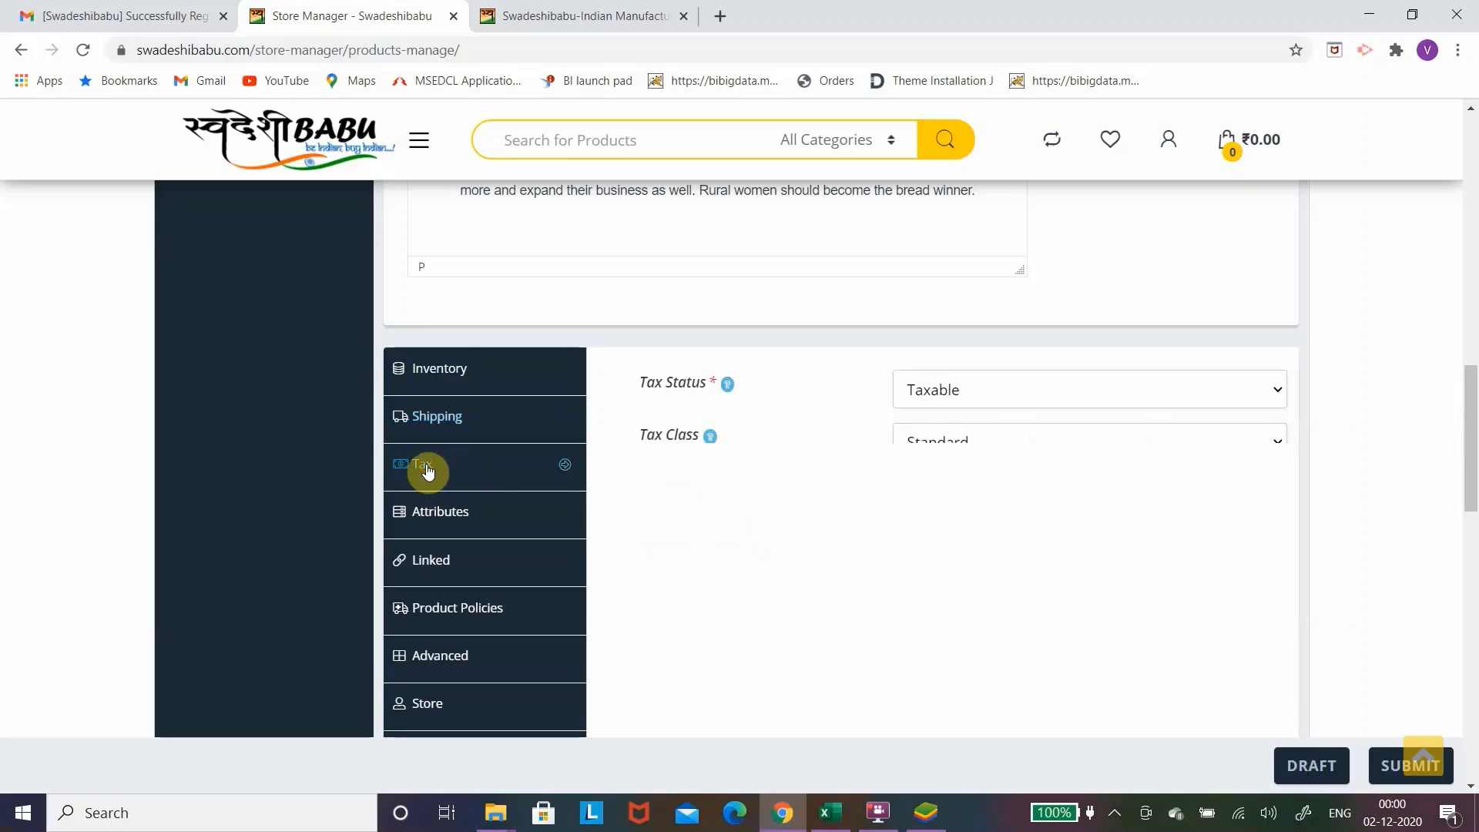
click(973, 391)
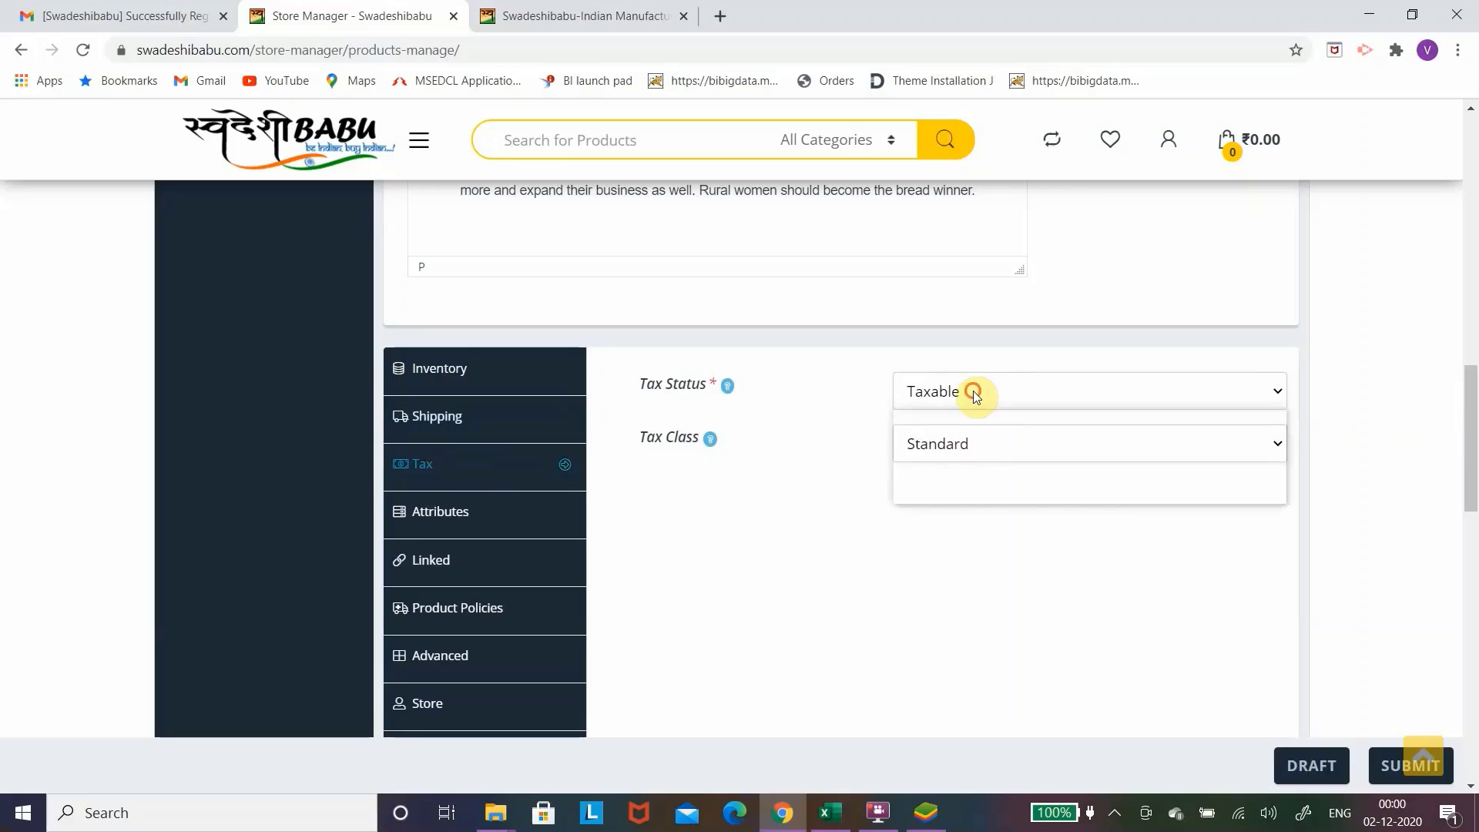
click(972, 390)
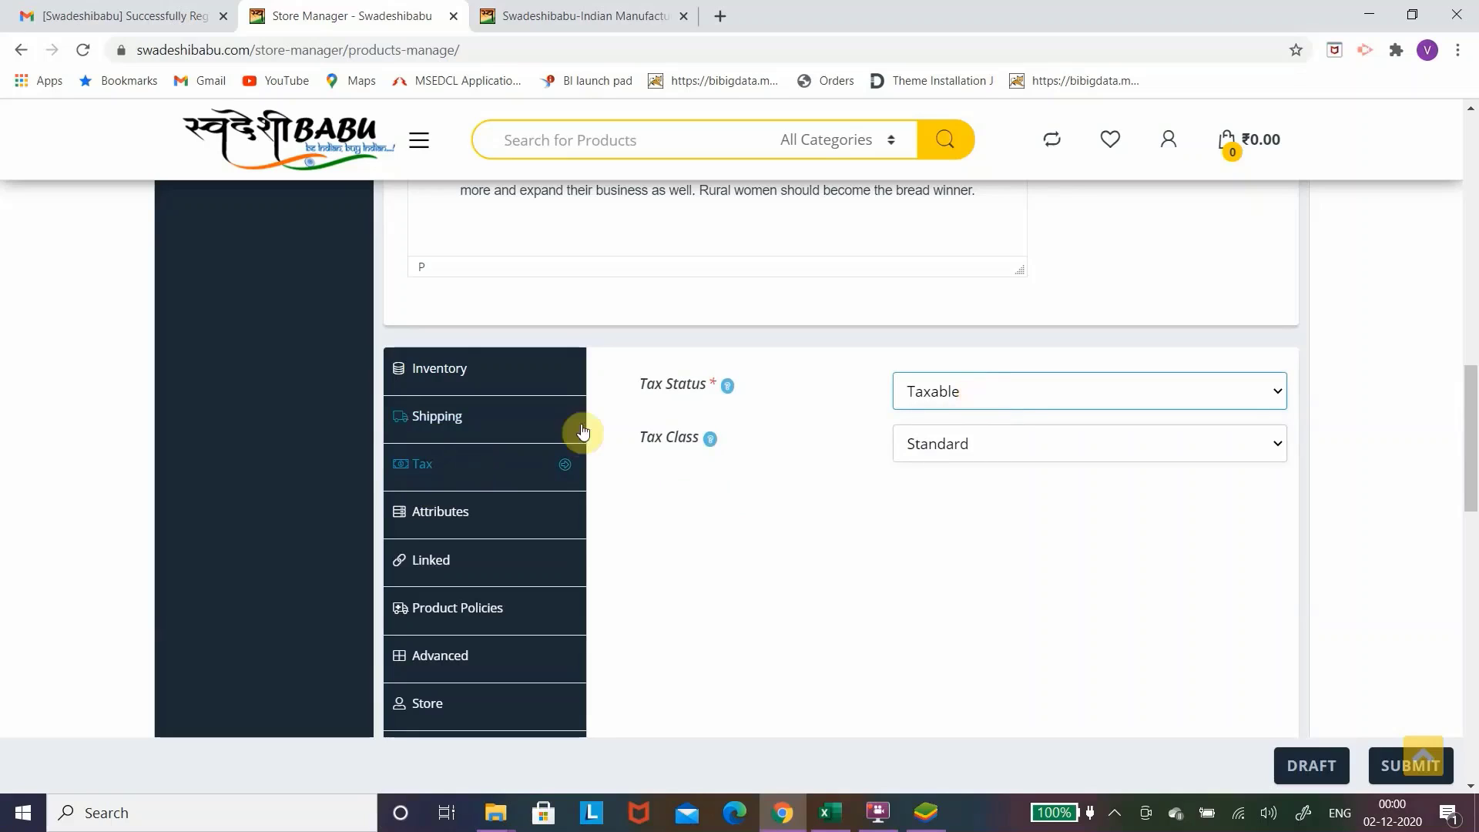
click(960, 449)
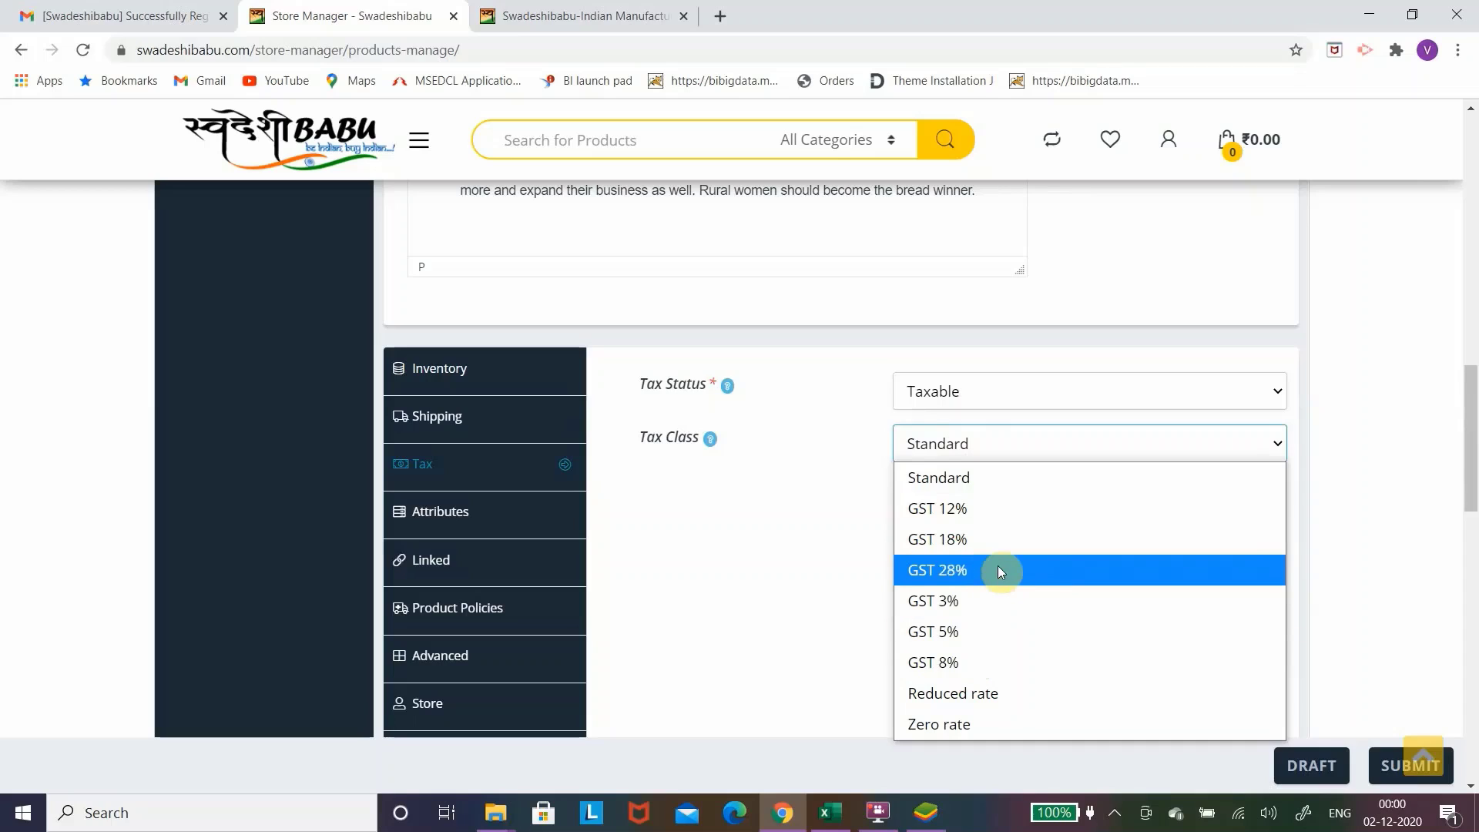
click(995, 539)
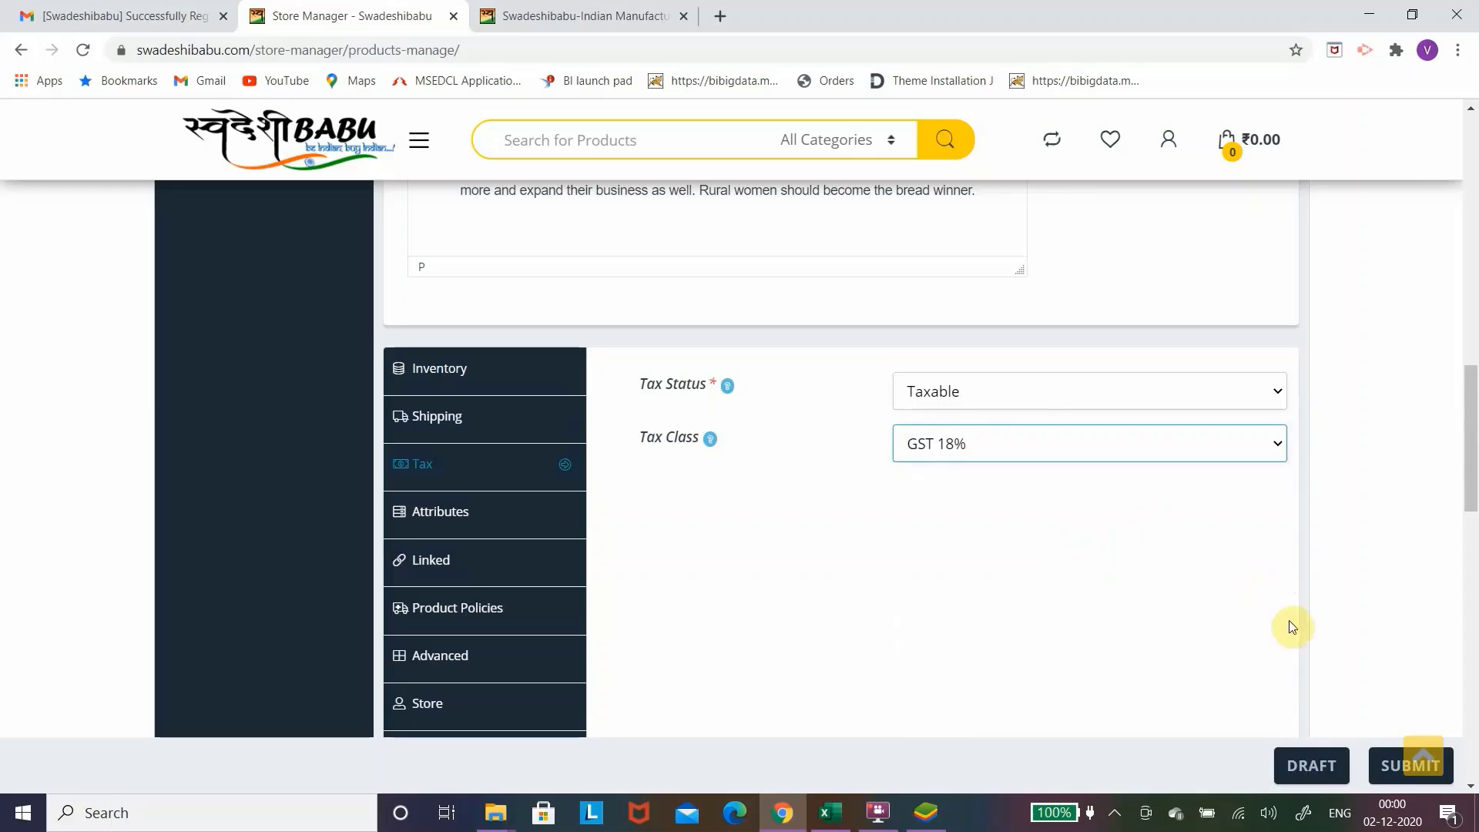
Look through the product's attribute, linked, policy, advanced, store and commission settings, and submit the product for publishing.
scroll(1089, 575, down, 1)
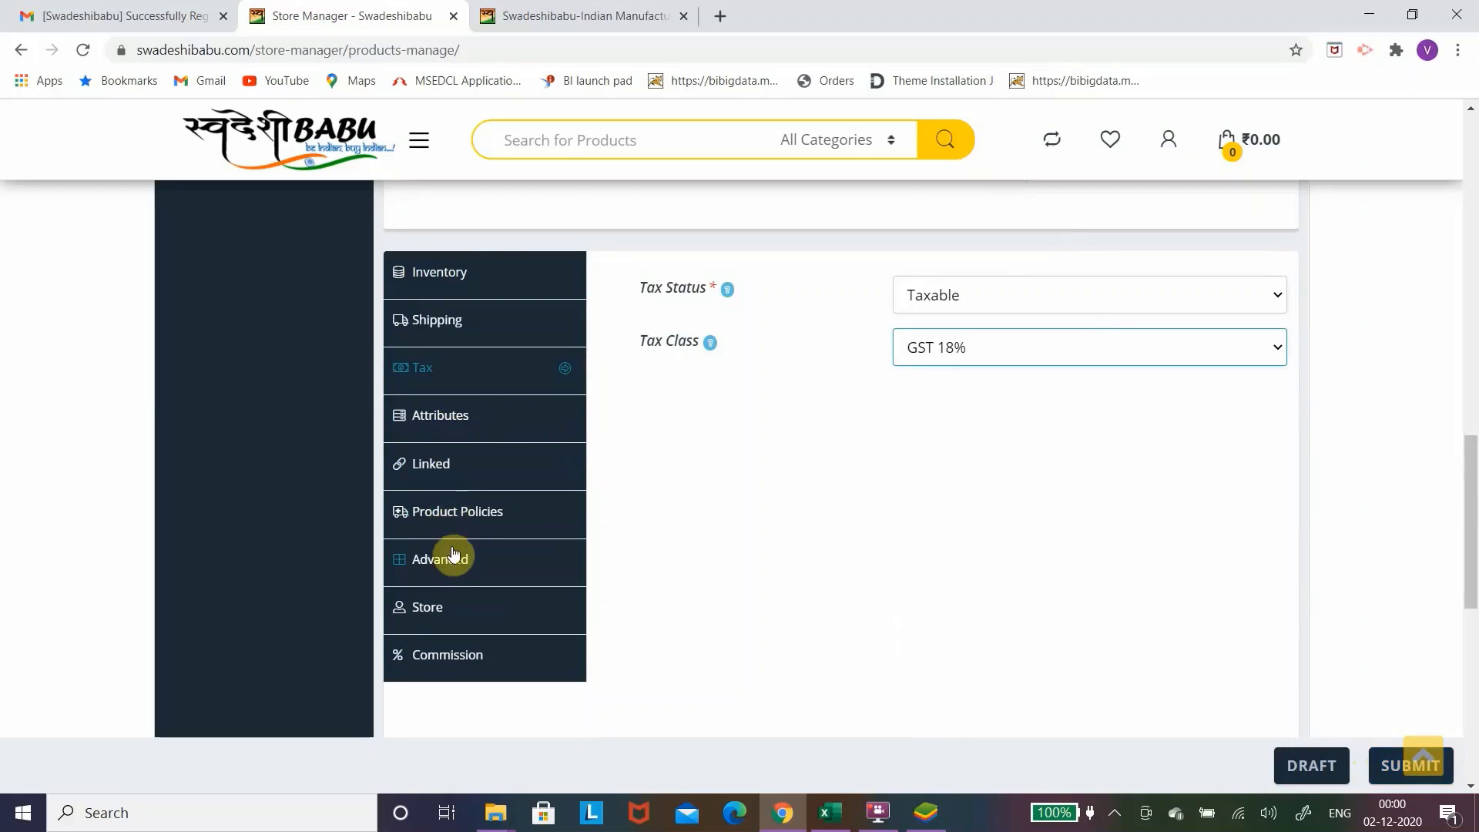
click(467, 418)
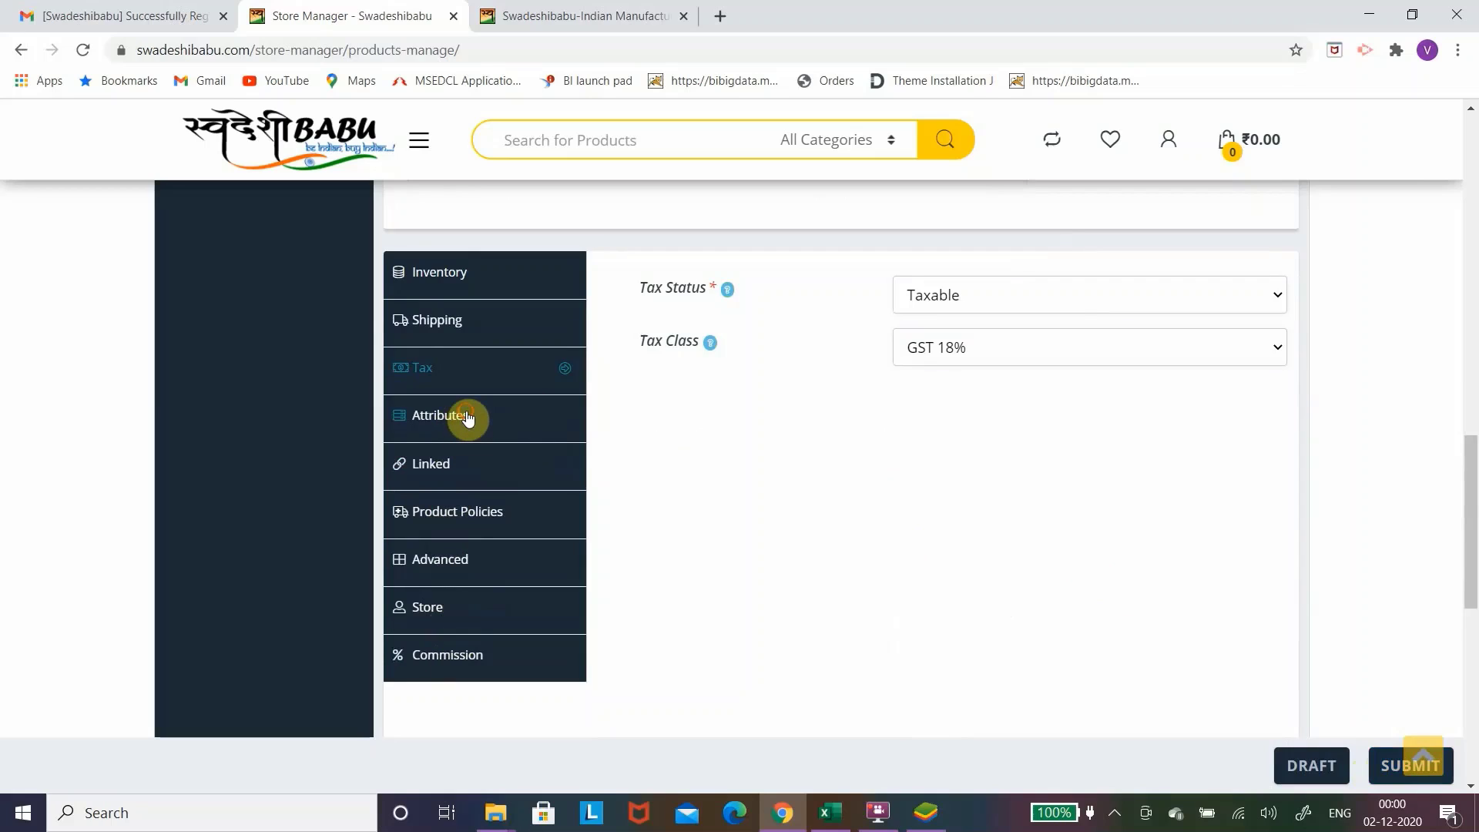
click(456, 466)
click(455, 509)
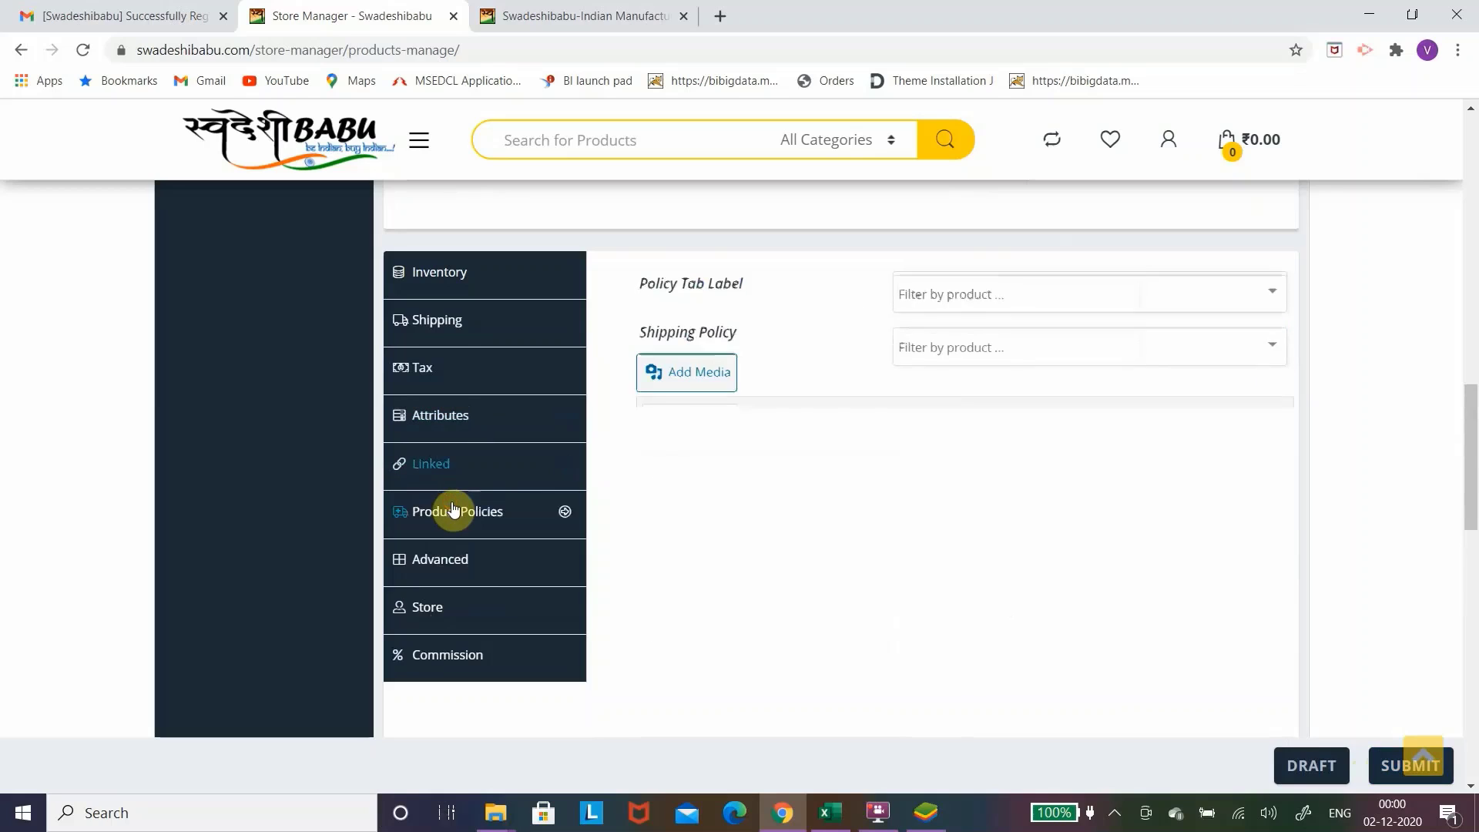
click(455, 560)
click(436, 614)
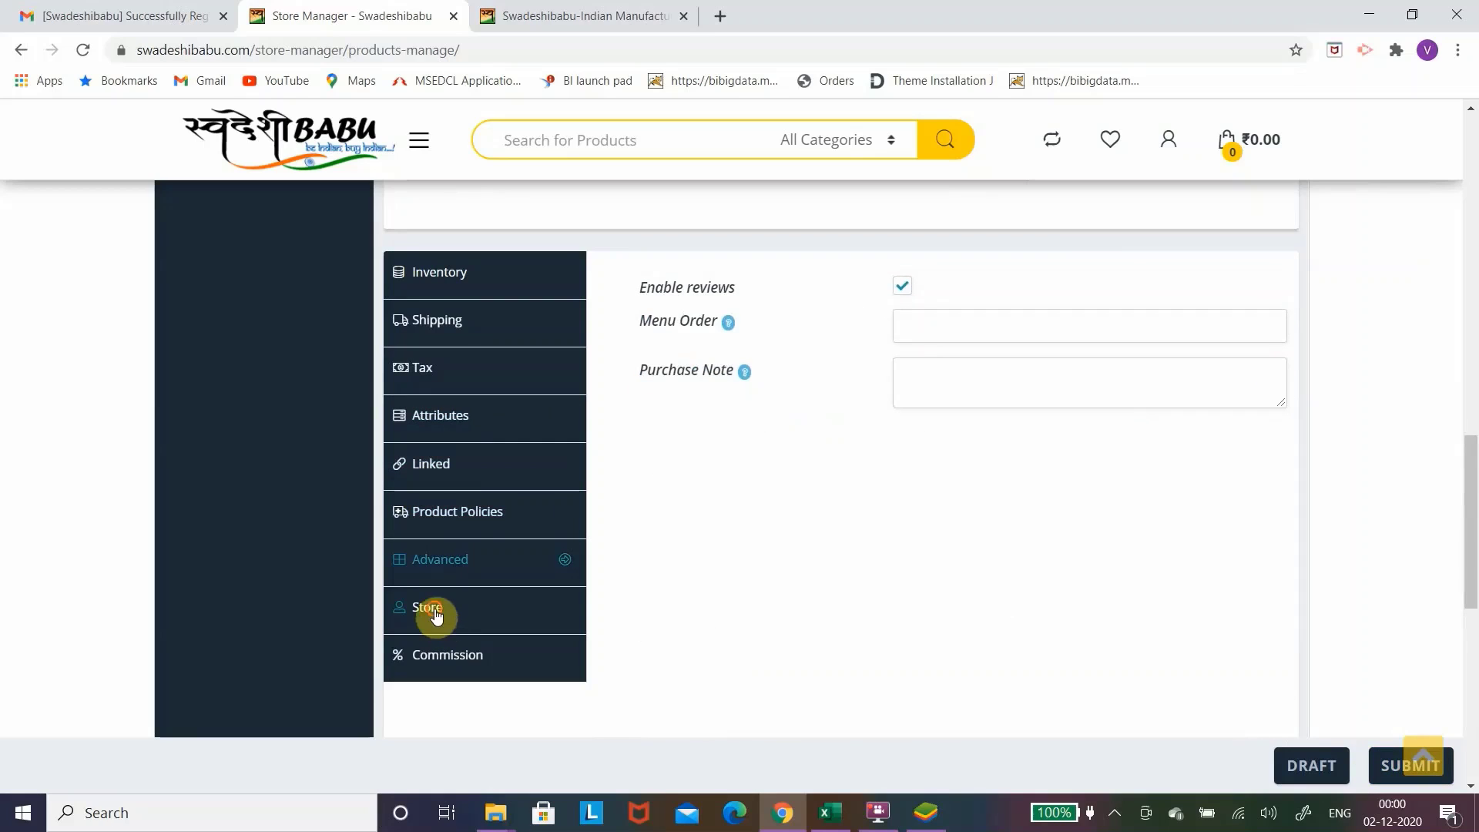
click(457, 655)
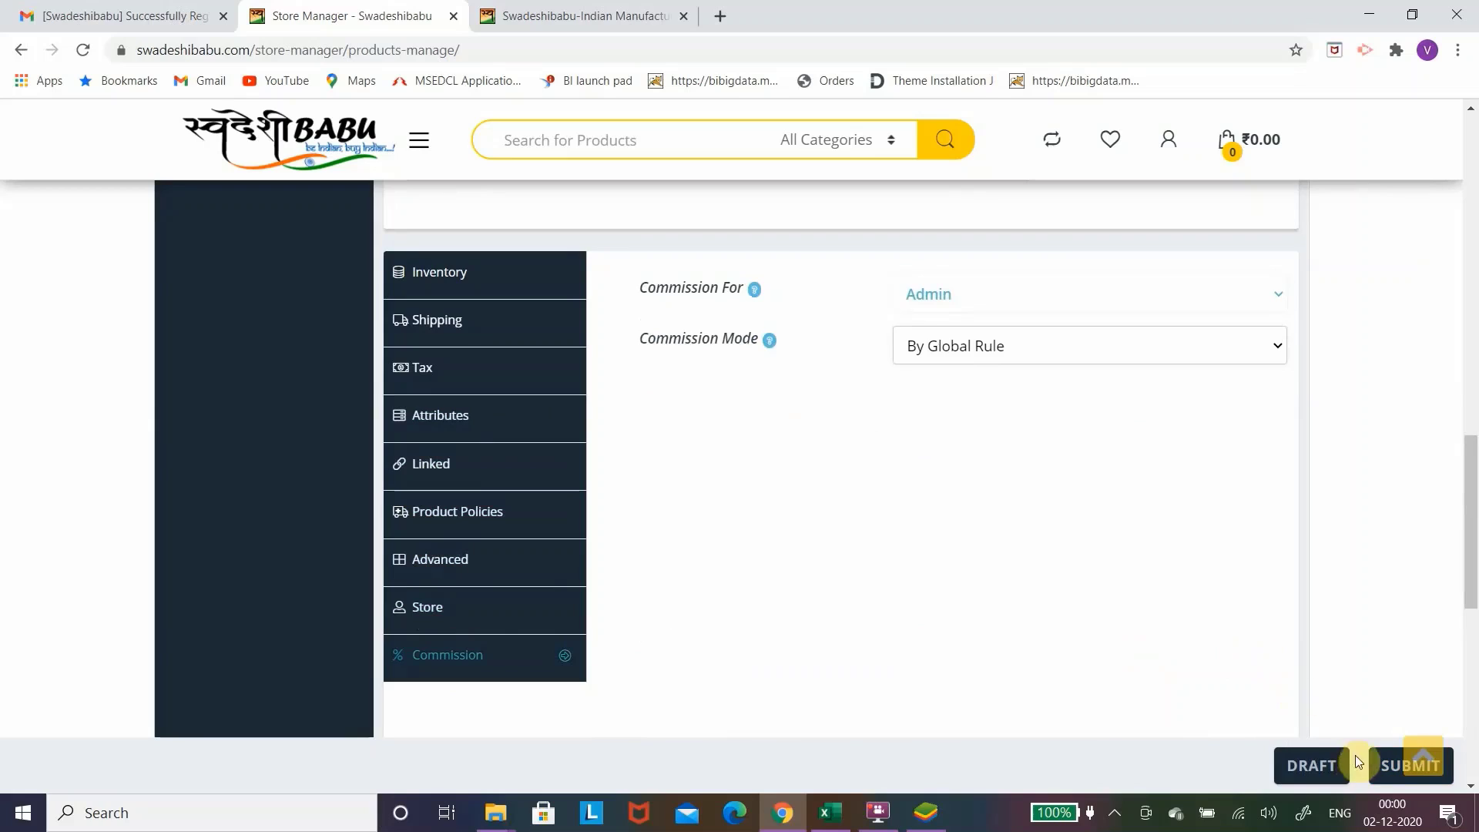
click(1391, 773)
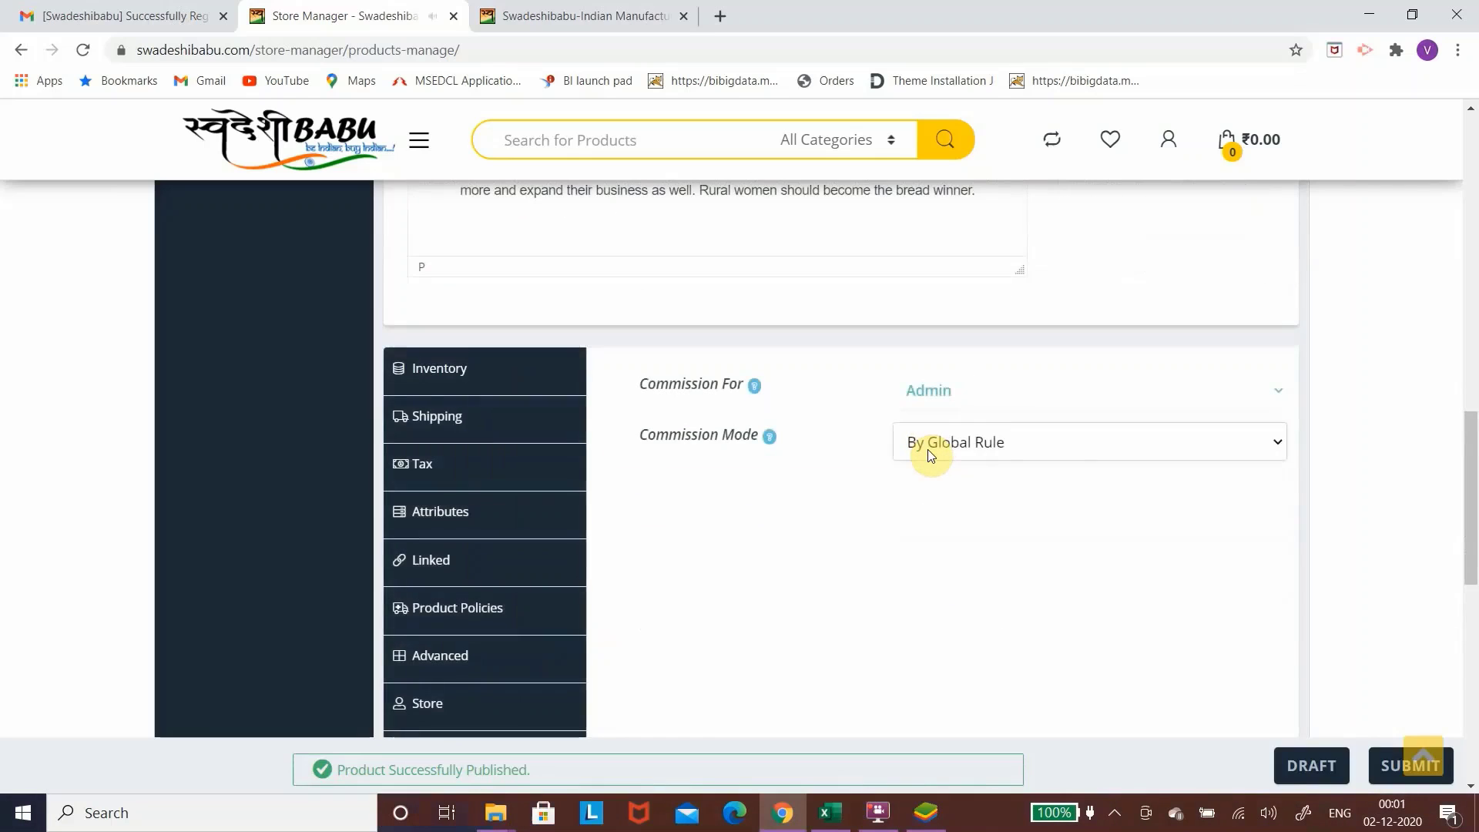
Review the published product's title, prices, images, descriptions, category and inventory details on its edit page.
scroll(929, 453, down, 1)
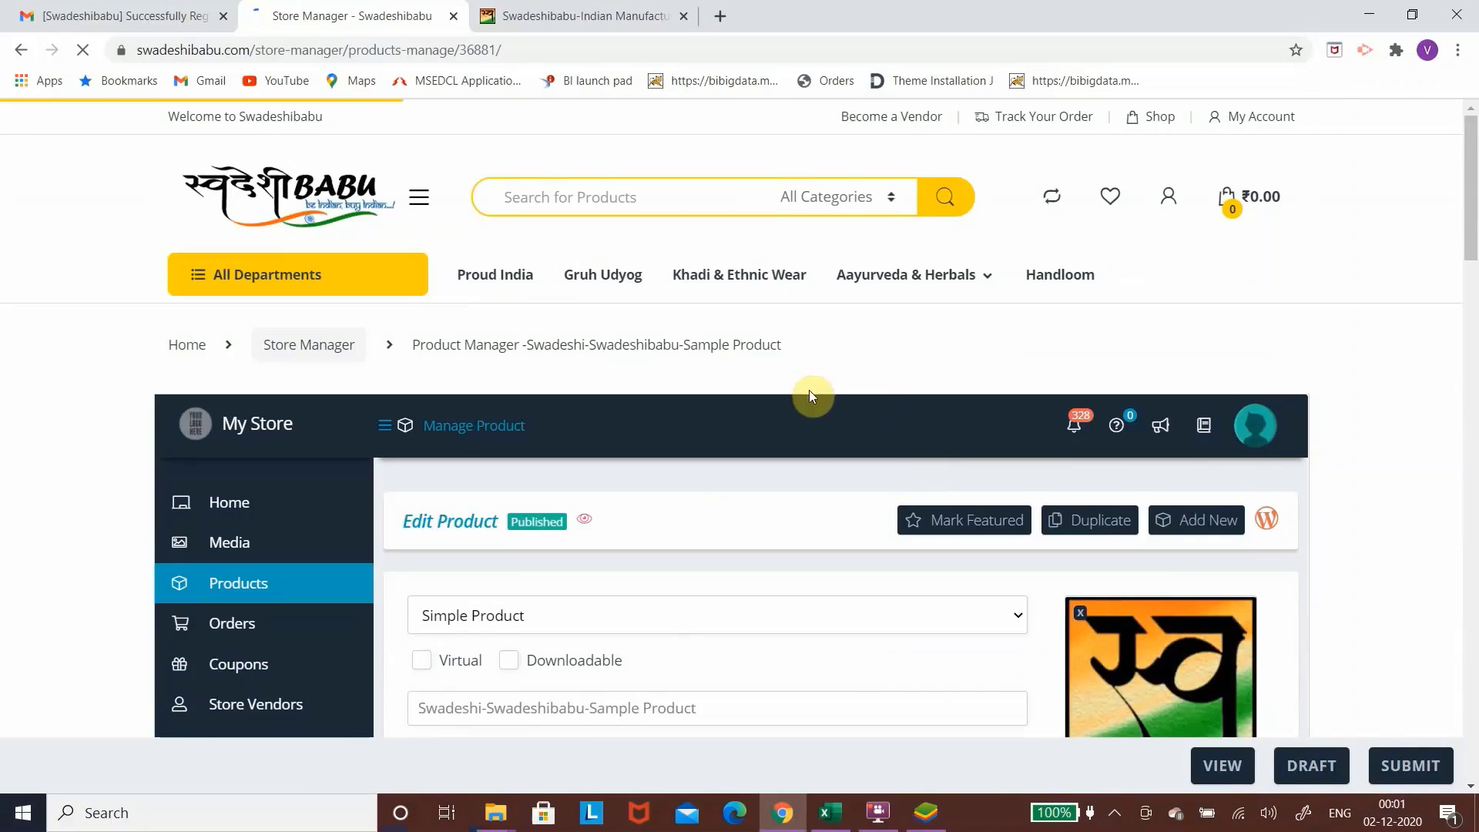
scroll(809, 390, down, 10)
scroll(806, 404, down, 10)
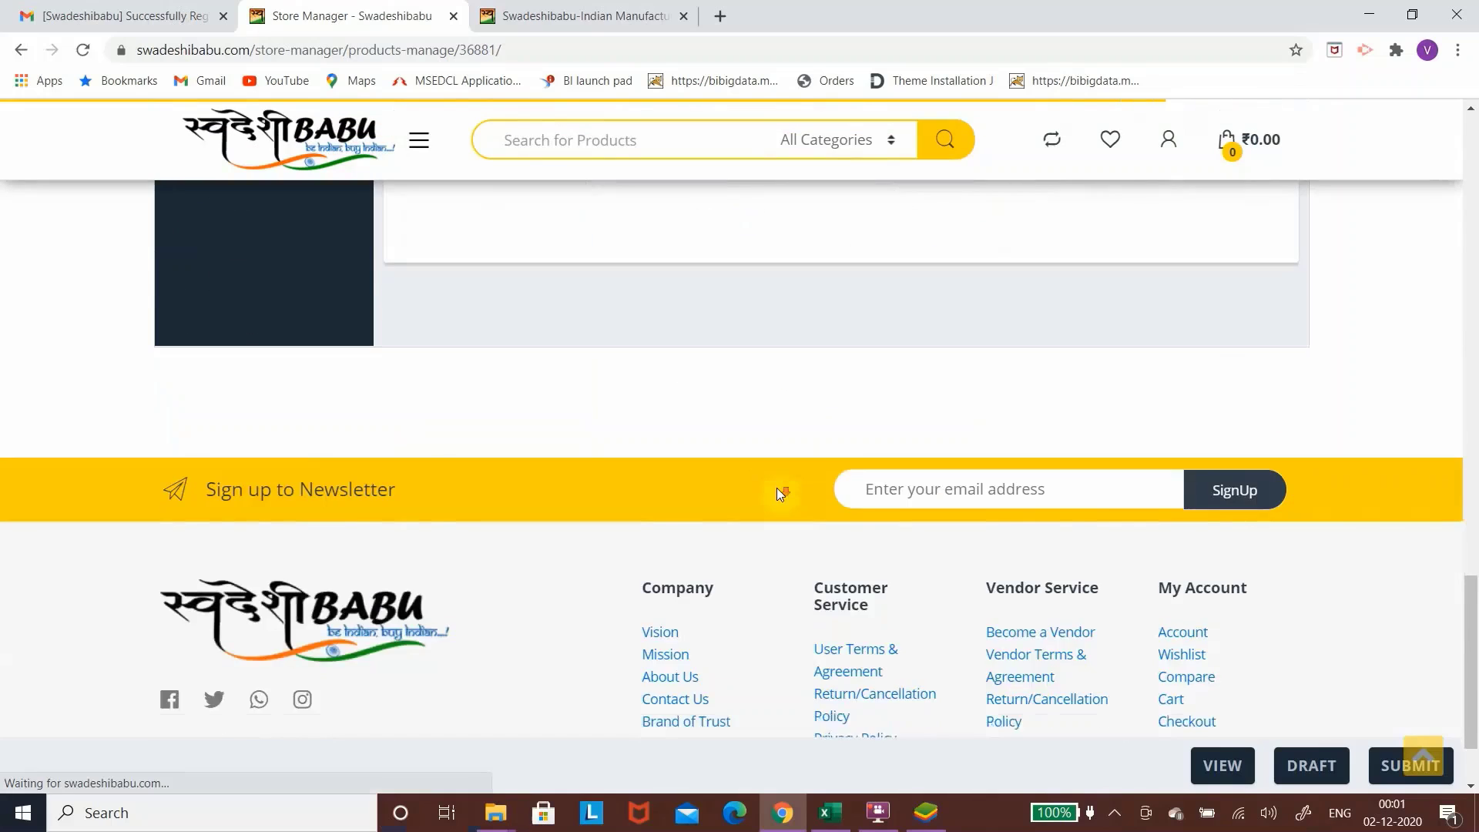
scroll(680, 520, up, 7)
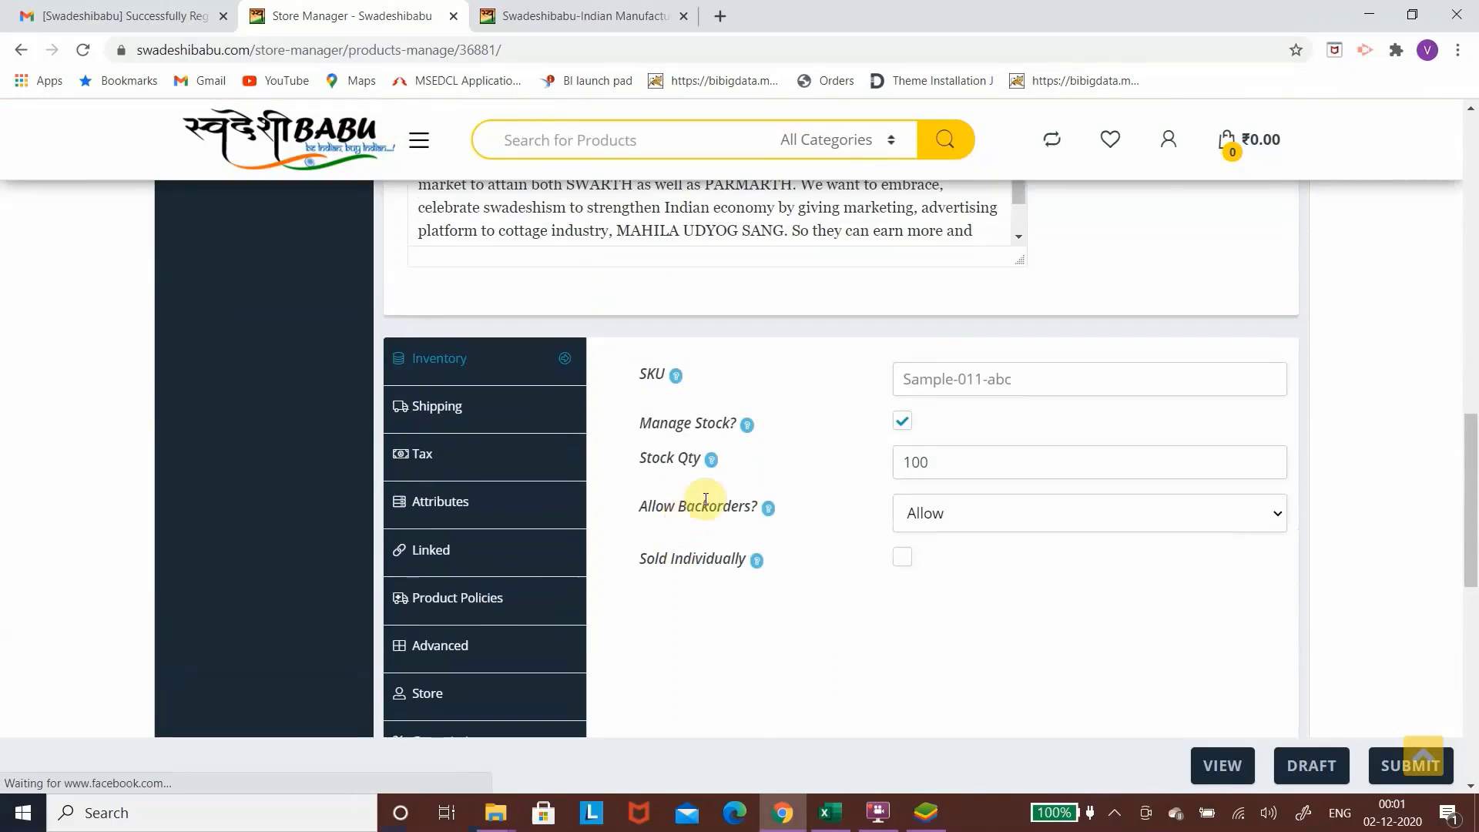
scroll(707, 499, up, 4)
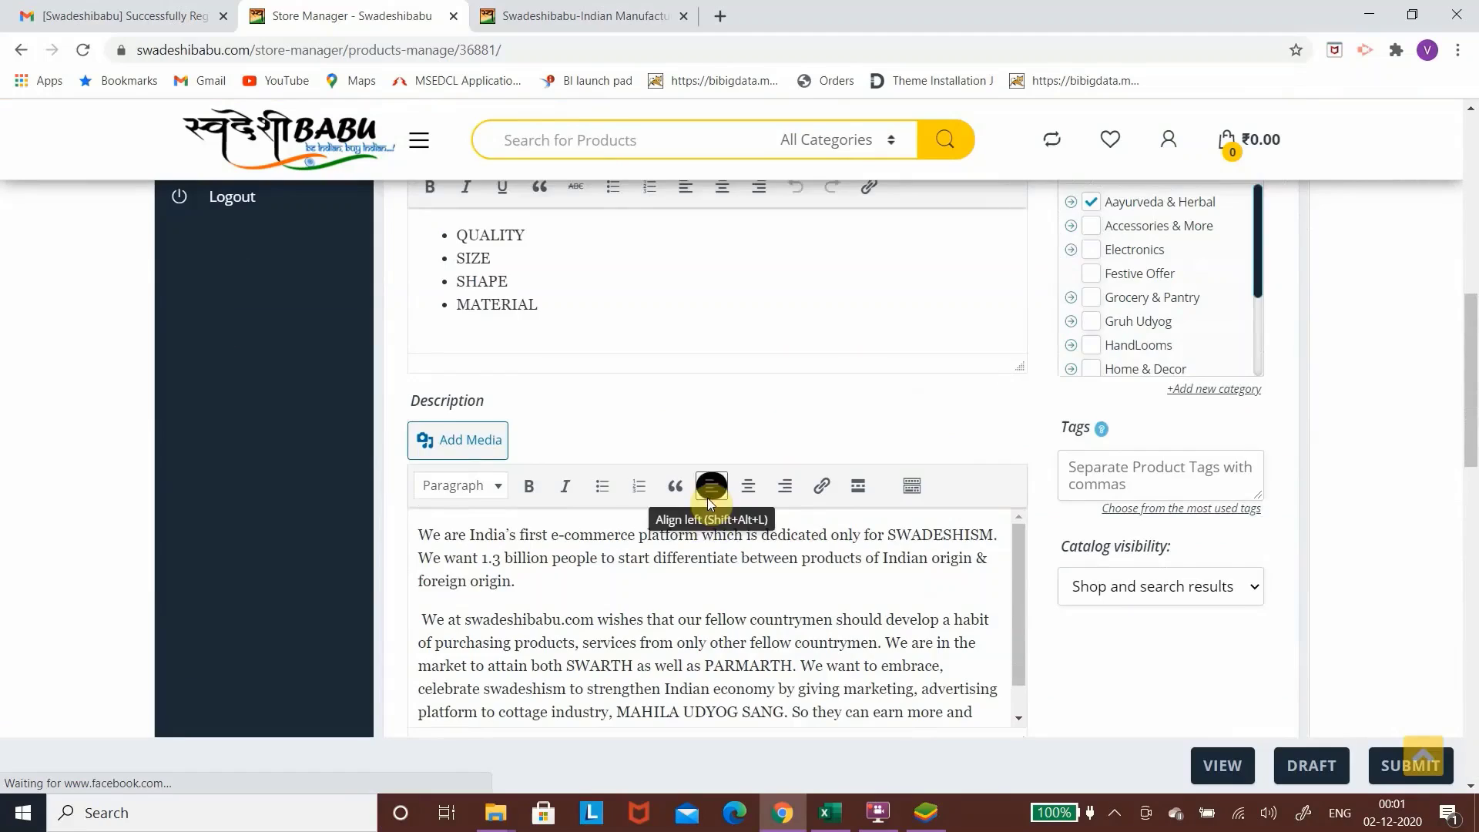
scroll(707, 501, up, 1)
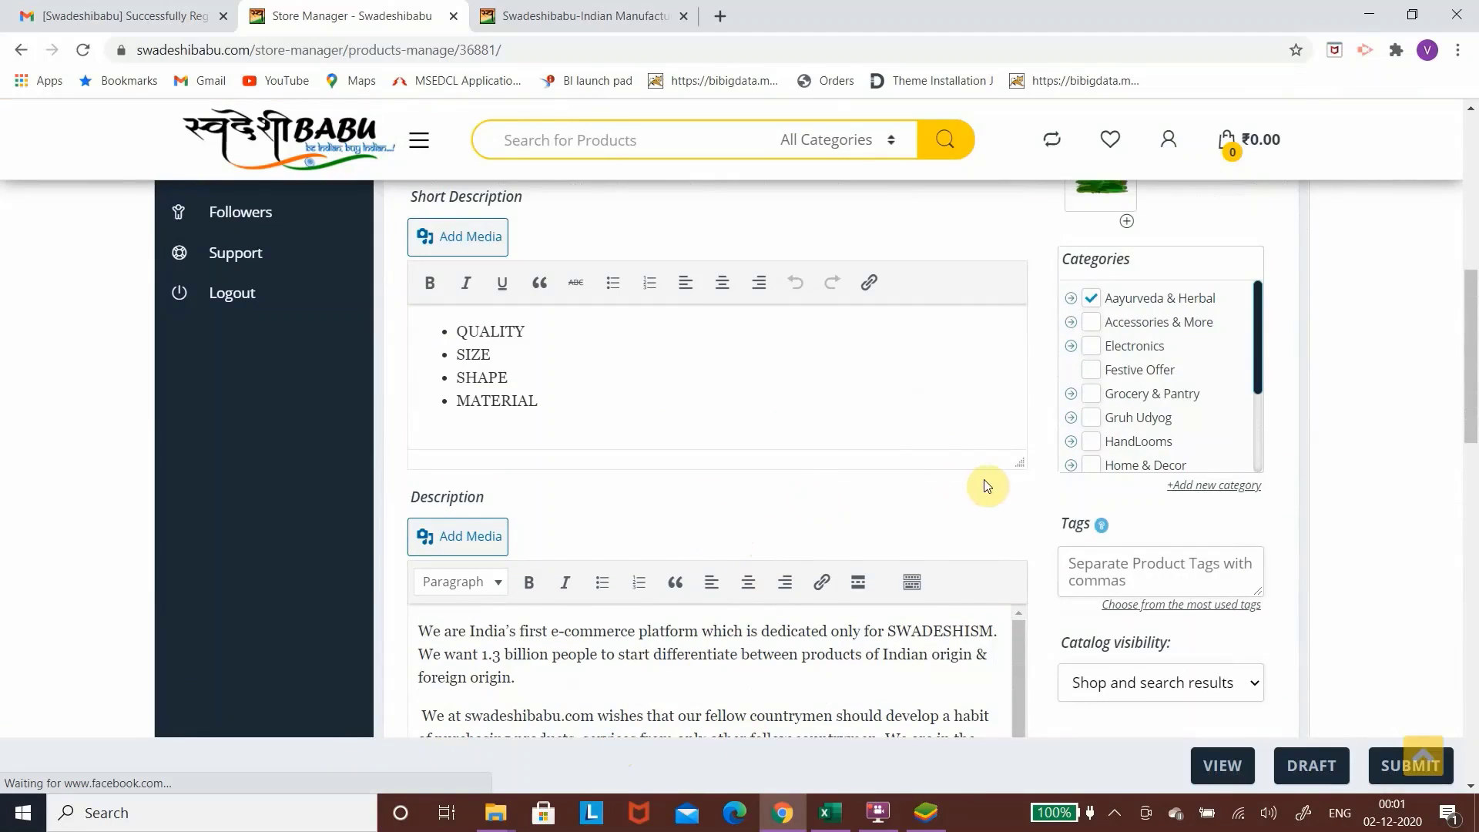
scroll(839, 424, up, 1)
scroll(837, 425, up, 1)
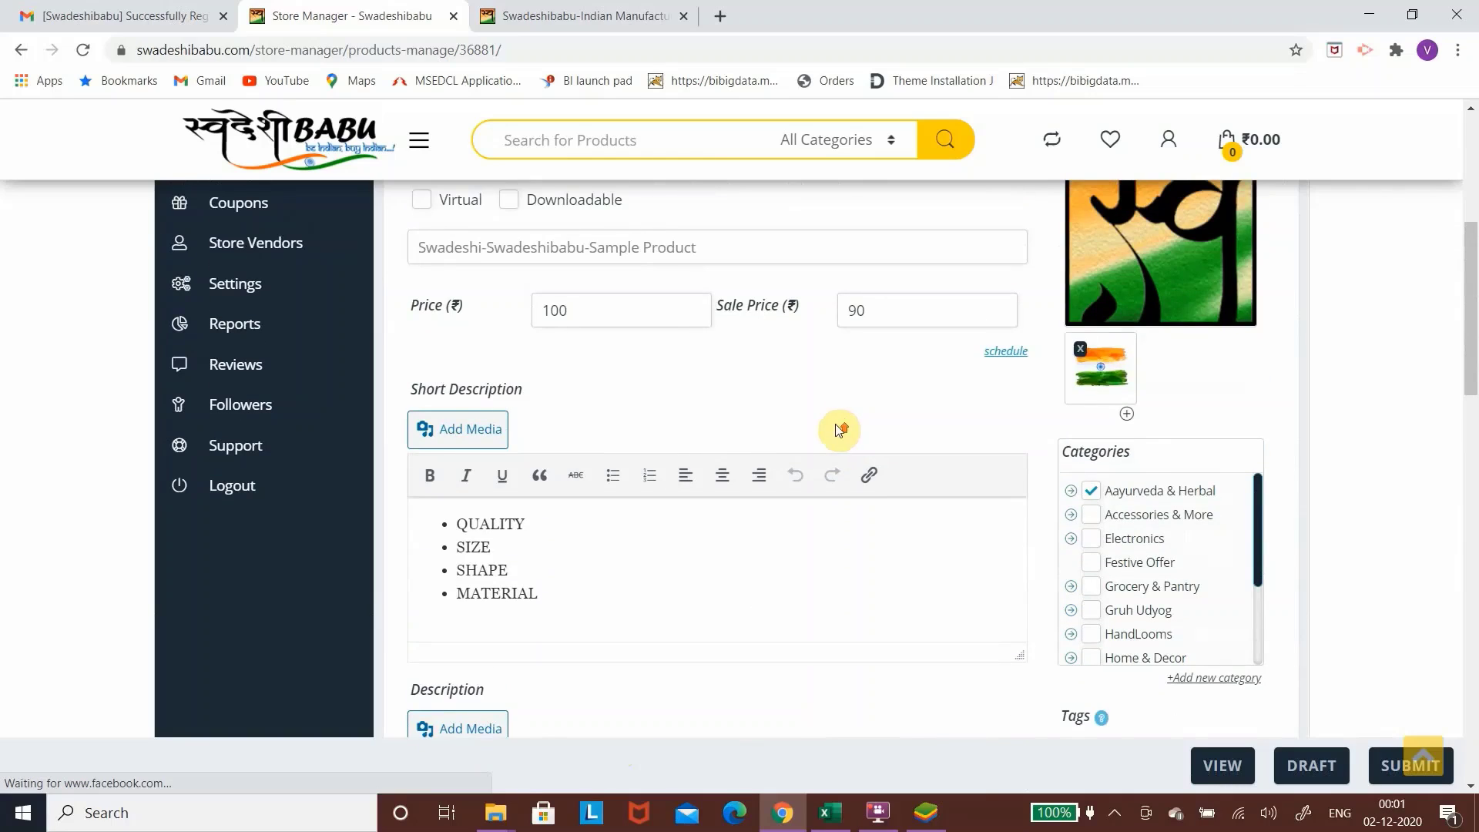
scroll(839, 428, up, 1)
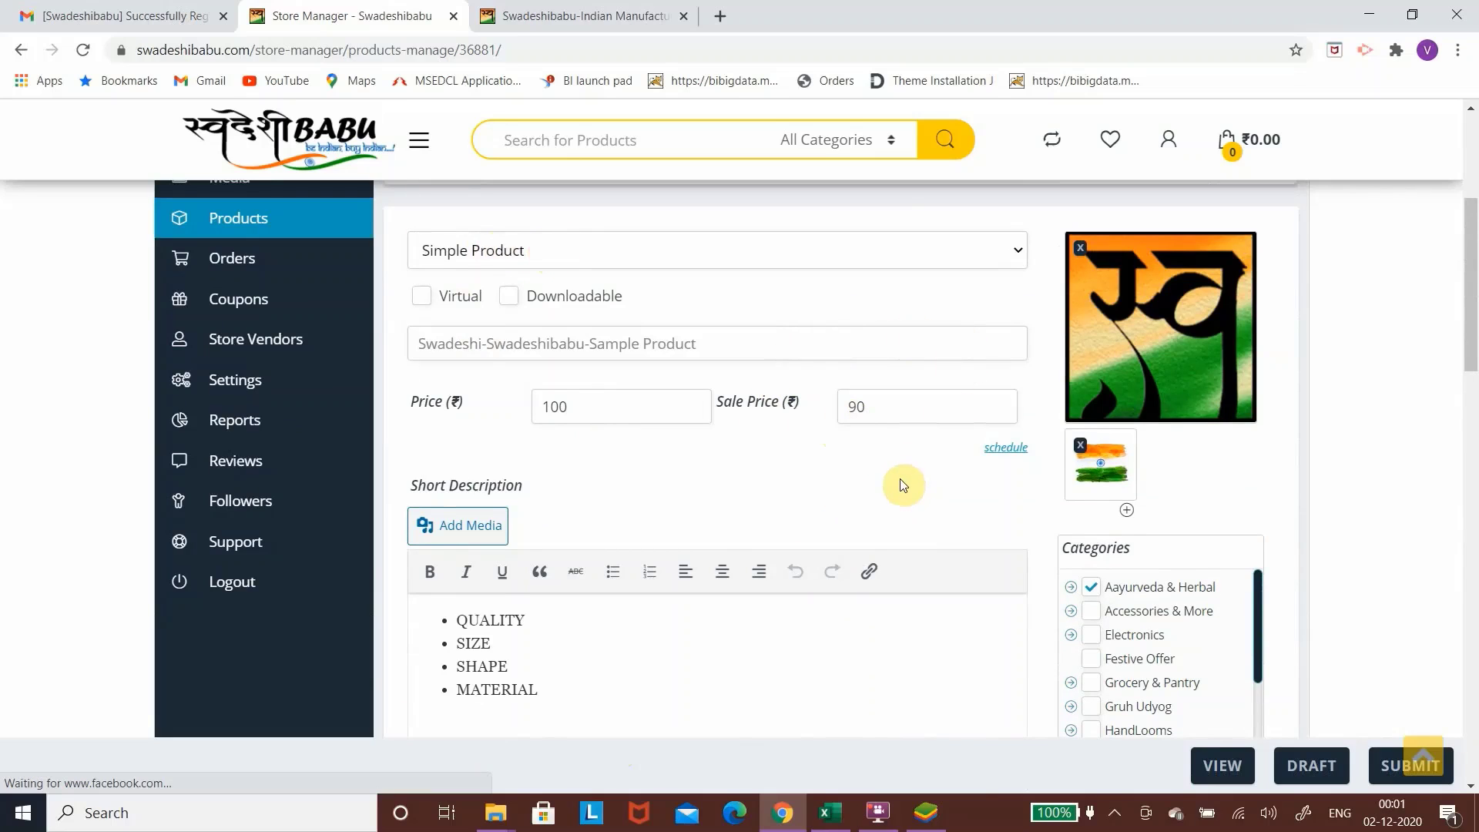
scroll(899, 478, down, 8)
scroll(900, 479, down, 4)
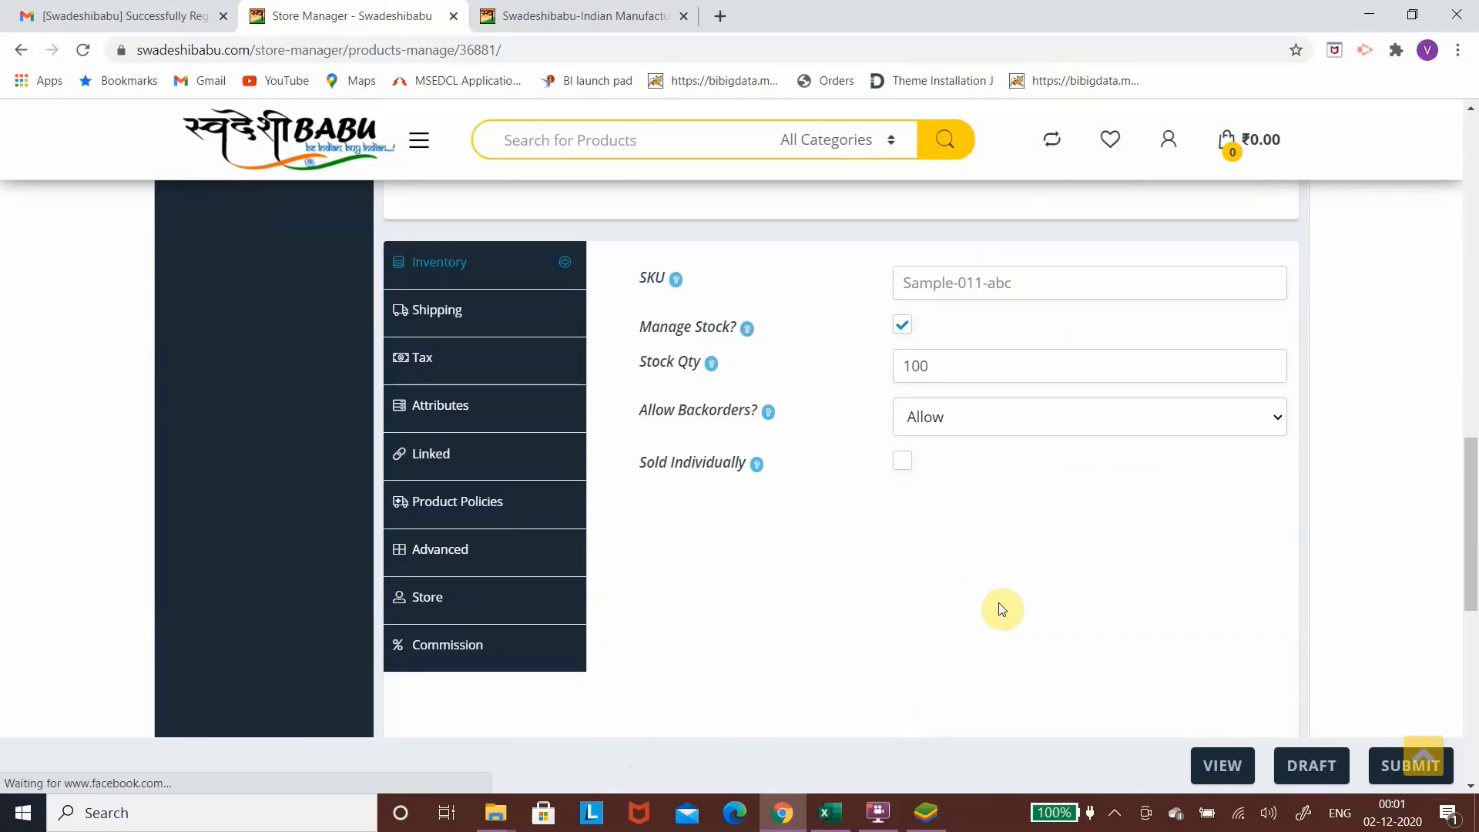
scroll(1001, 608, down, 3)
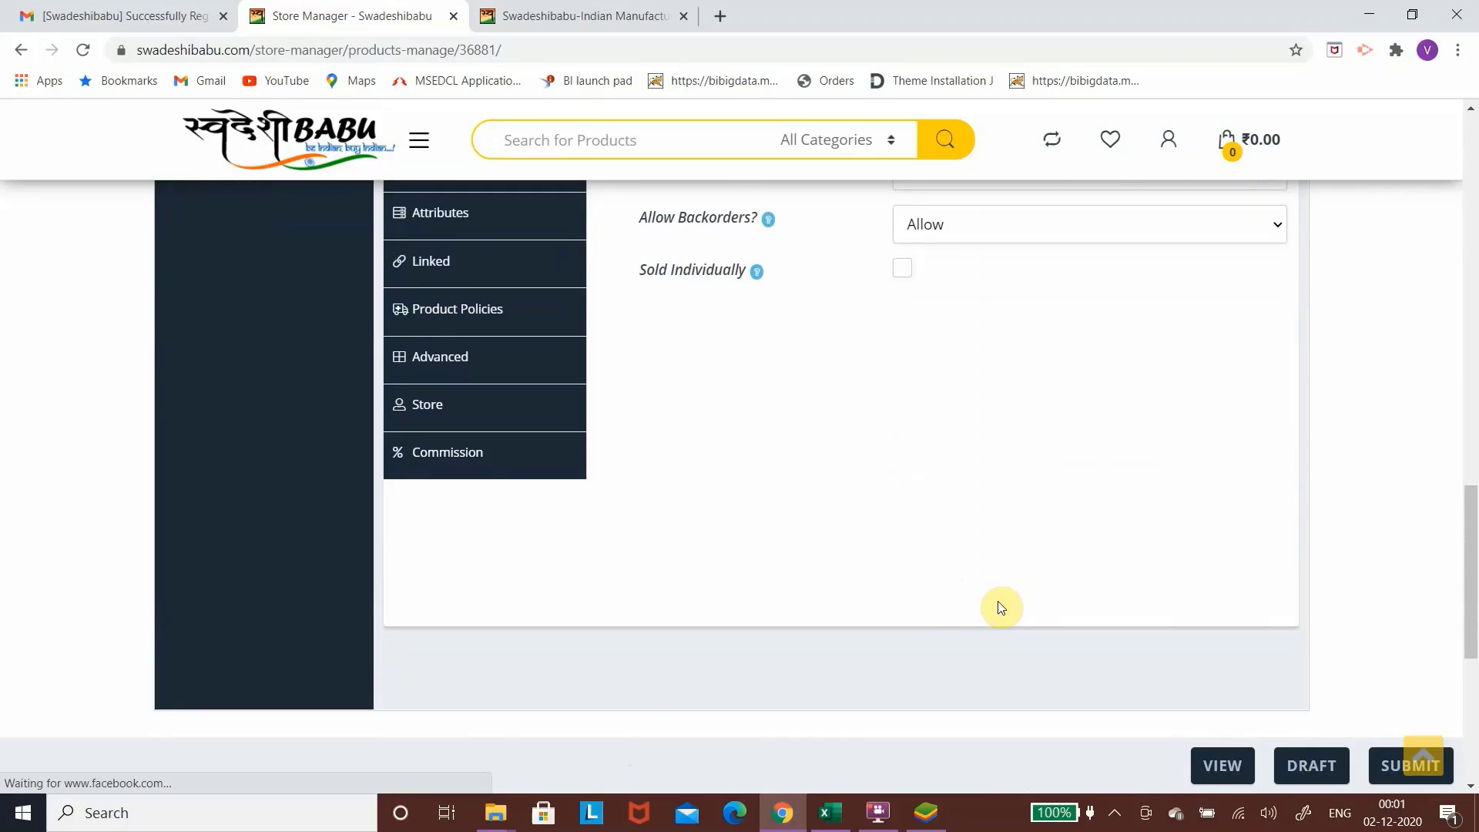